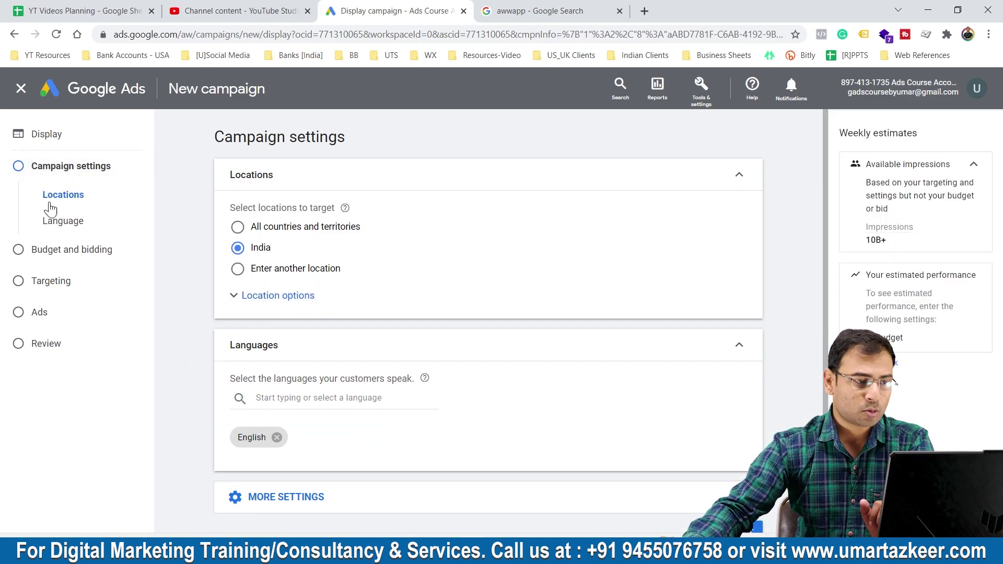
Step: Open the Targeting stage of the new Display campaign and read the optimized targeting notice
{"action": "left_click", "coordinate": [47, 285]}
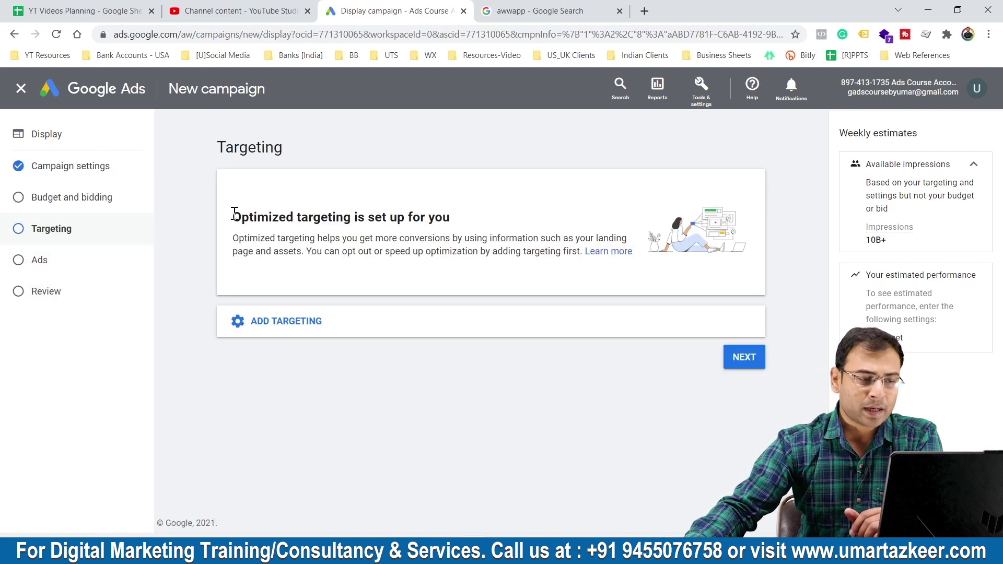
{"action": "left_click_drag", "start_coordinate": [233, 215], "coordinate": [420, 231]}
{"action": "left_click", "coordinate": [368, 253]}
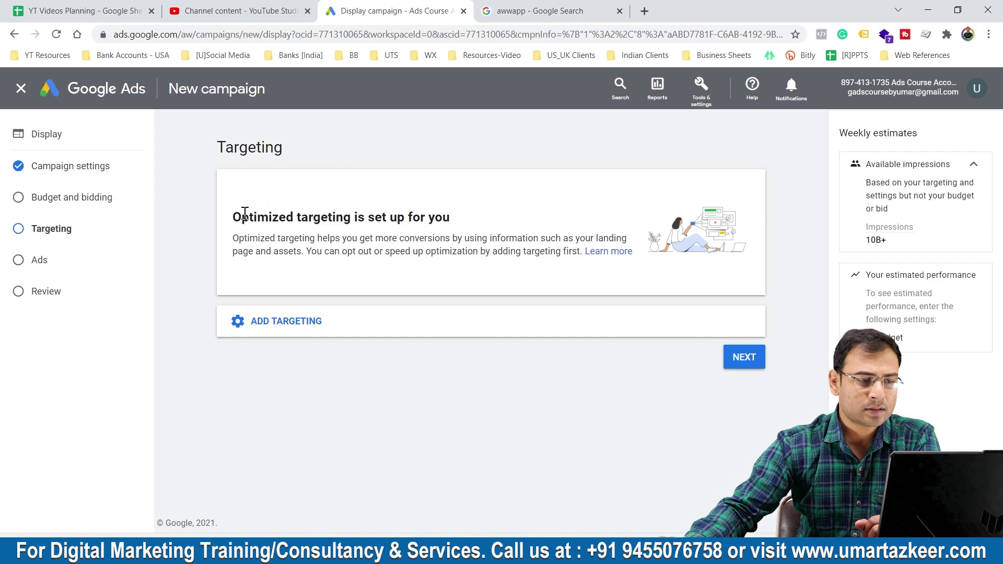
{"action": "left_click_drag", "start_coordinate": [240, 215], "coordinate": [300, 220]}
{"action": "left_click", "coordinate": [381, 246]}
{"action": "left_click_drag", "start_coordinate": [451, 227], "coordinate": [316, 214]}
{"action": "left_click", "coordinate": [433, 249]}
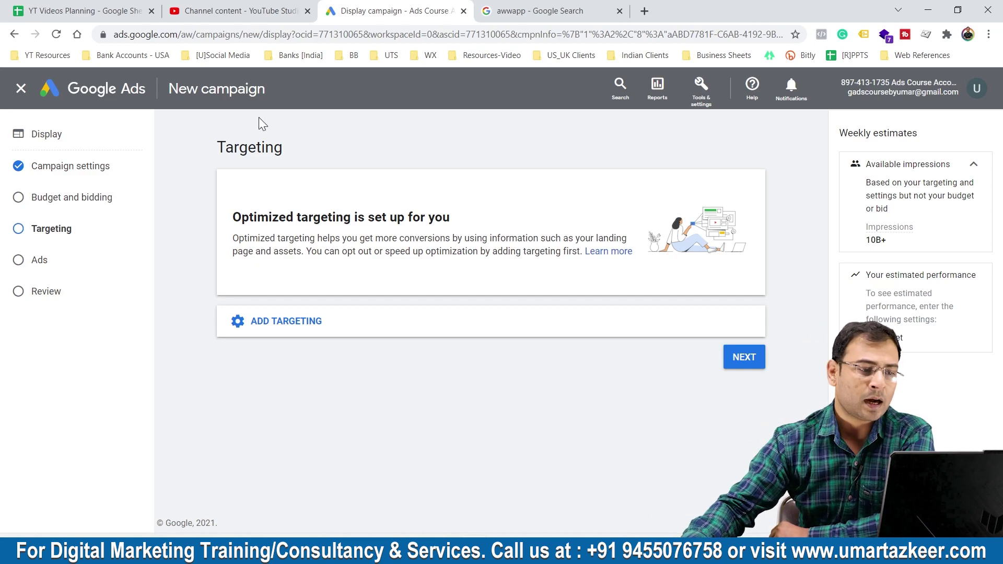
{"action": "left_click_drag", "start_coordinate": [233, 217], "coordinate": [312, 221]}
{"action": "left_click", "coordinate": [312, 222]}
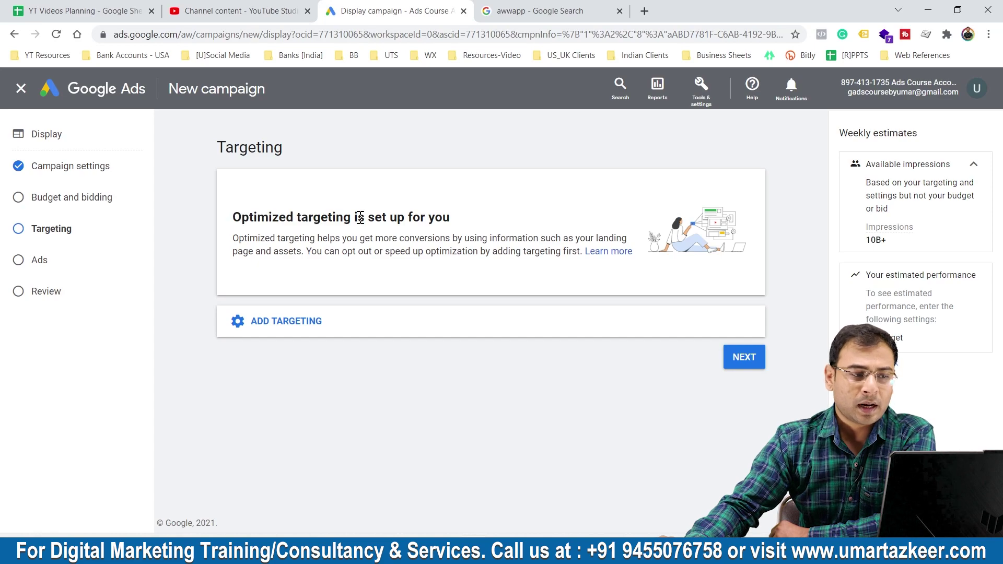
{"action": "left_click_drag", "start_coordinate": [249, 215], "coordinate": [291, 218]}
{"action": "left_click", "coordinate": [317, 232]}
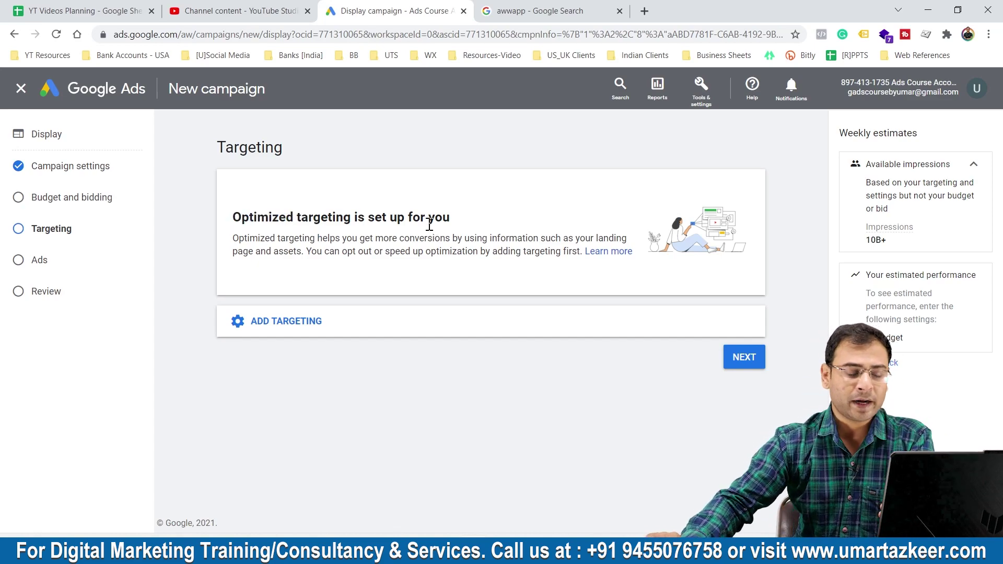
Step: Expand the additional targeting options, from Audience Segments through Placements, and look over the list
{"action": "left_click", "coordinate": [293, 322]}
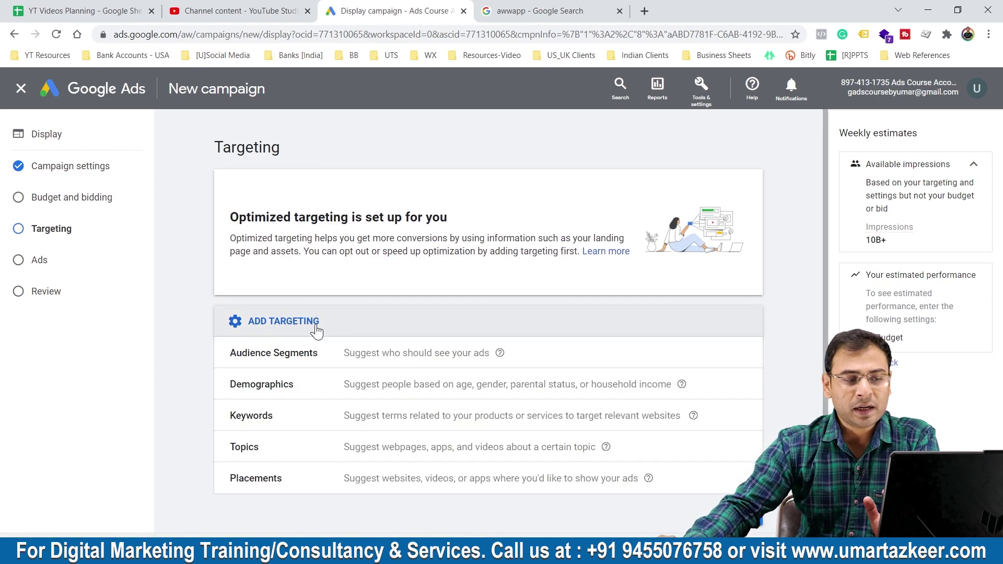
{"action": "scroll", "coordinate": [522, 277], "scroll_direction": "down", "scroll_amount": 1}
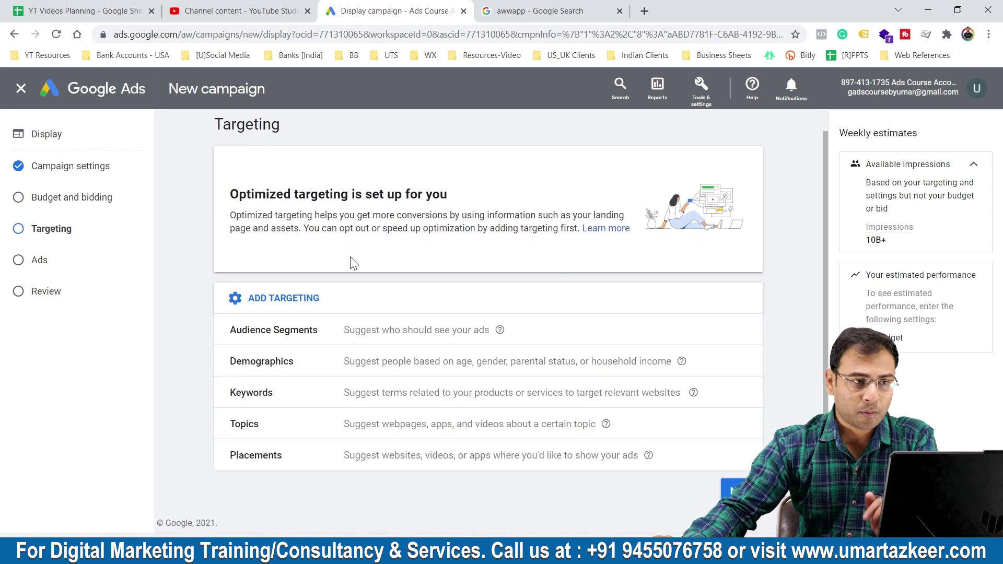
Step: Open the Miro online whiteboard site from the awwapp Google search results
{"action": "left_click", "coordinate": [543, 11]}
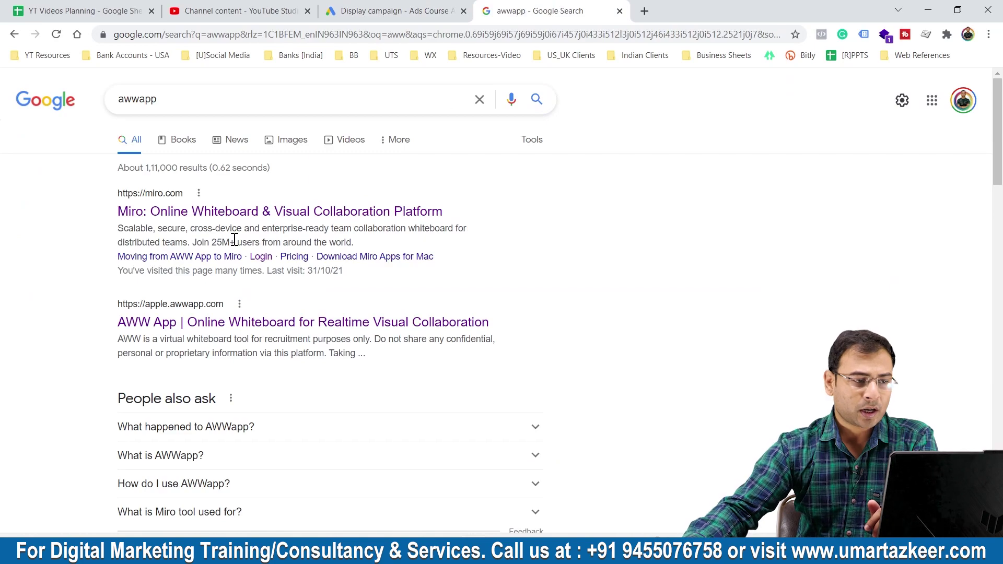
{"action": "left_click", "coordinate": [225, 210]}
{"action": "left_click", "coordinate": [342, 5]}
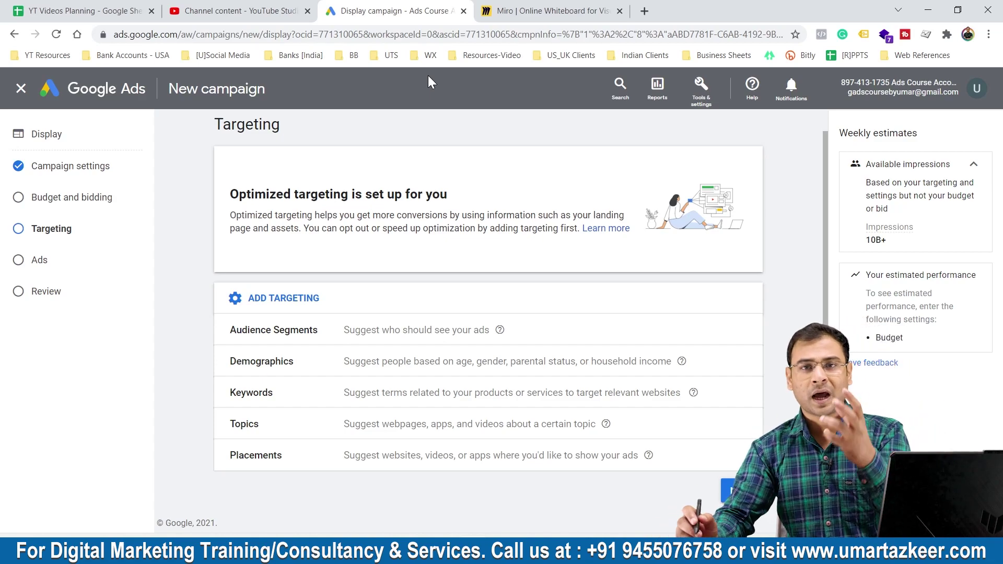
{"action": "left_click", "coordinate": [608, 9]}
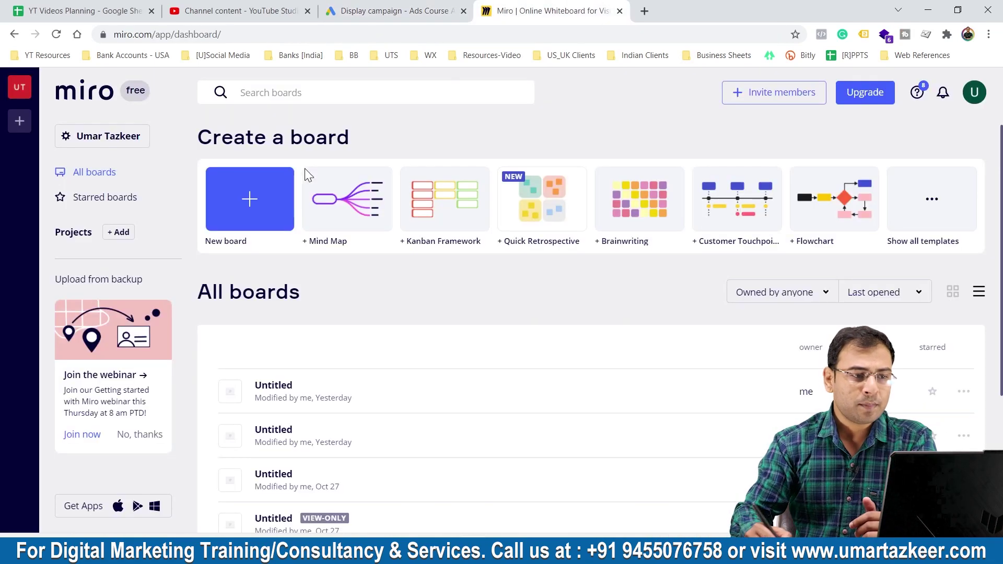
Step: Create a new shared Miro board and dismiss the template picker to leave it blank
{"action": "left_click", "coordinate": [266, 206]}
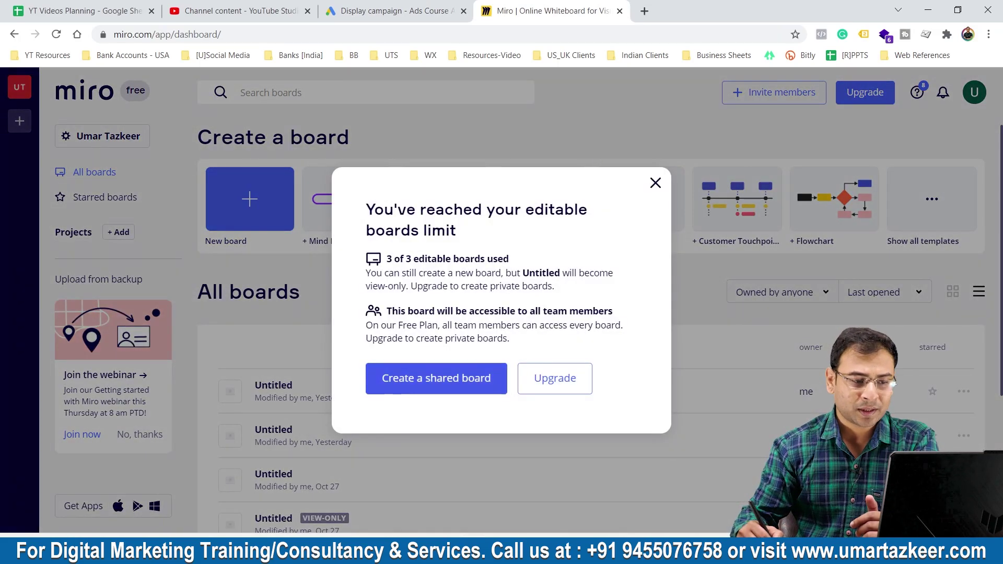
{"action": "left_click", "coordinate": [410, 382]}
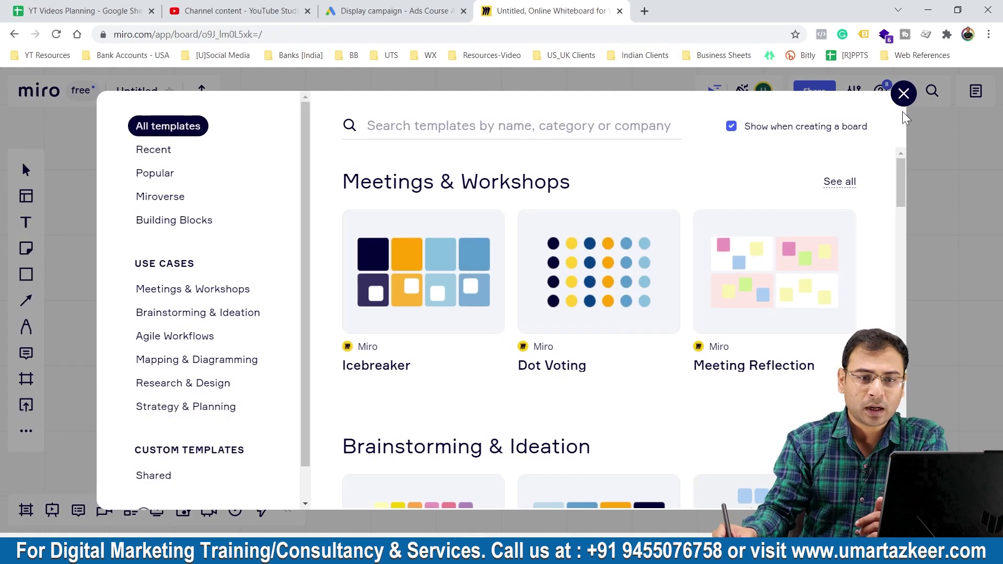
{"action": "left_click", "coordinate": [903, 94]}
Step: Handwrite "Targeting" on the board with the purple pen and draw an arrow branching upward from it
{"action": "left_click", "coordinate": [26, 326]}
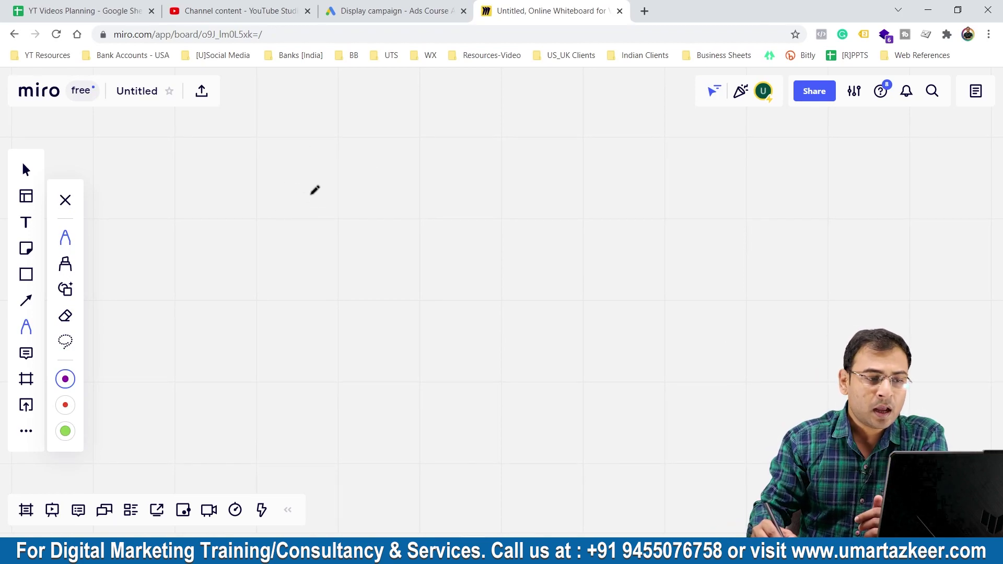
{"action": "mouse_move", "coordinate": [258, 208]}
{"action": "left_mouse_down"}
{"action": "mouse_move", "coordinate": [271, 205]}
{"action": "mouse_move", "coordinate": [263, 224]}
{"action": "left_mouse_up"}
{"action": "mouse_move", "coordinate": [273, 215]}
{"action": "left_mouse_down"}
{"action": "mouse_move", "coordinate": [337, 219]}
{"action": "mouse_move", "coordinate": [395, 174]}
{"action": "mouse_move", "coordinate": [391, 183]}
{"action": "left_mouse_up"}
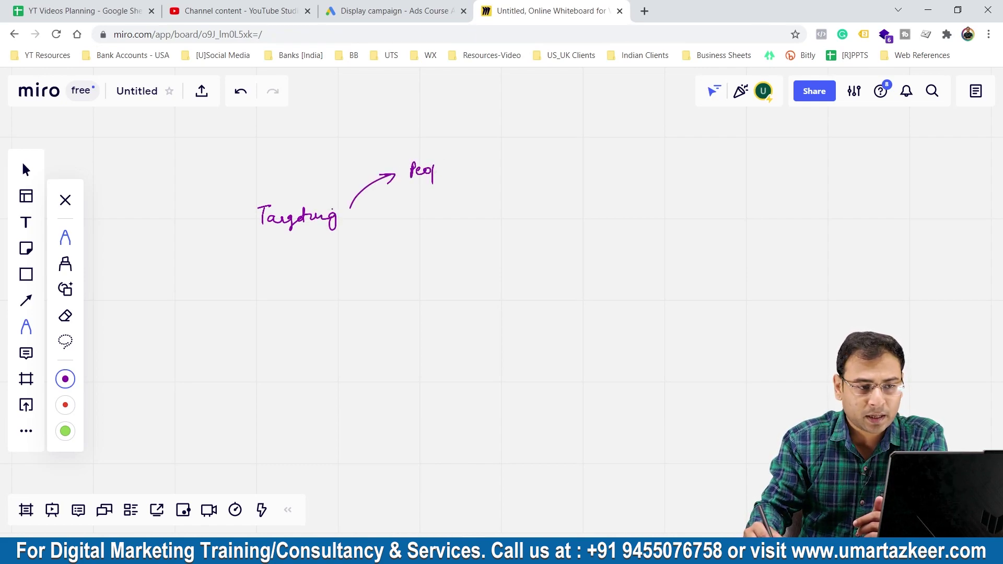
Step: Handwrite "People Based / User Based Targeting" at the end of the upper arrow
{"action": "mouse_move", "coordinate": [434, 166]}
{"action": "left_mouse_down"}
{"action": "mouse_move", "coordinate": [461, 175]}
{"action": "mouse_move", "coordinate": [513, 159]}
{"action": "left_mouse_up"}
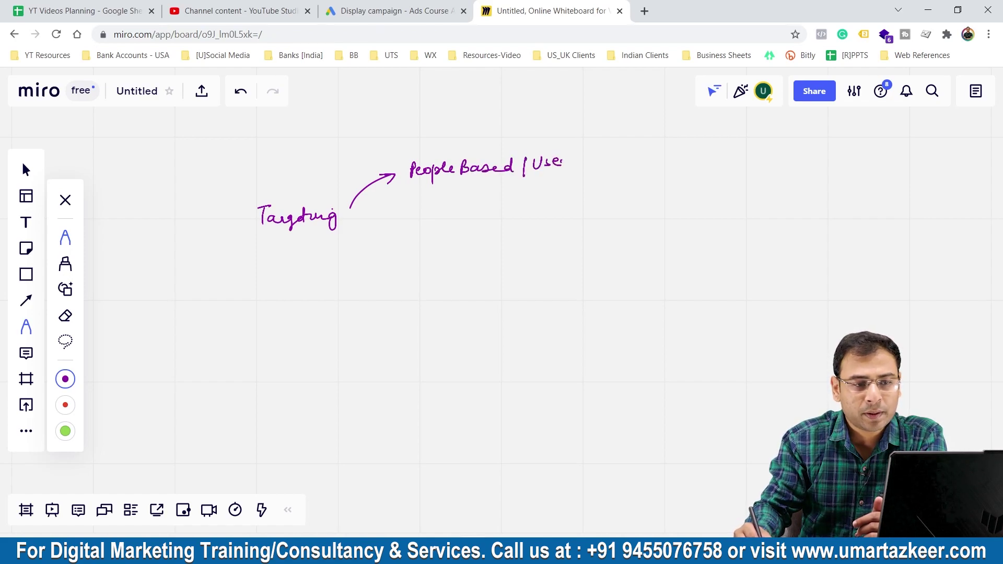
{"action": "left_click_drag", "start_coordinate": [574, 154], "coordinate": [581, 165]}
{"action": "mouse_move", "coordinate": [590, 157]}
{"action": "left_mouse_down"}
{"action": "mouse_move", "coordinate": [677, 161]}
{"action": "mouse_move", "coordinate": [686, 151]}
{"action": "left_mouse_up"}
{"action": "left_click_drag", "start_coordinate": [679, 152], "coordinate": [688, 148]}
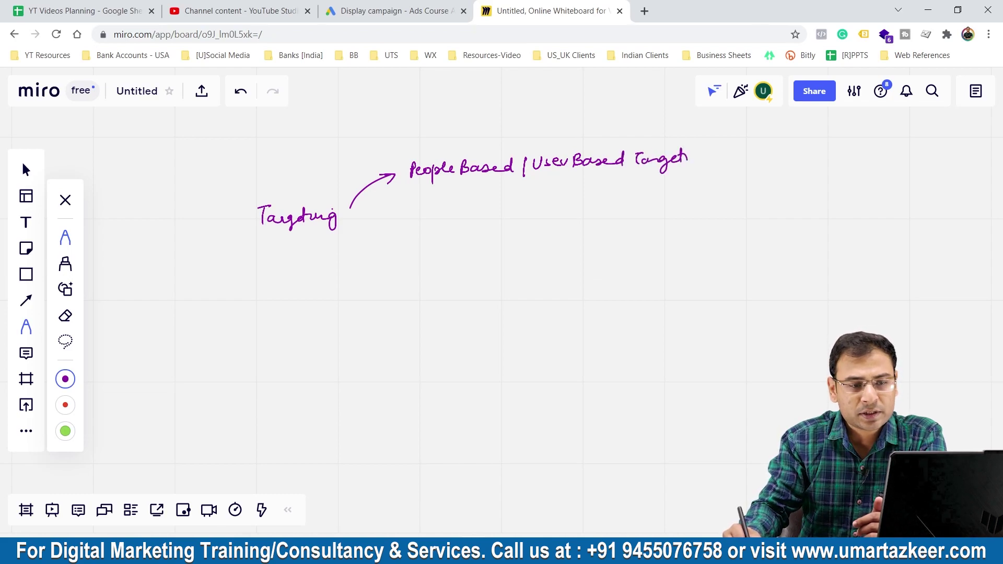
{"action": "left_click", "coordinate": [692, 146]}
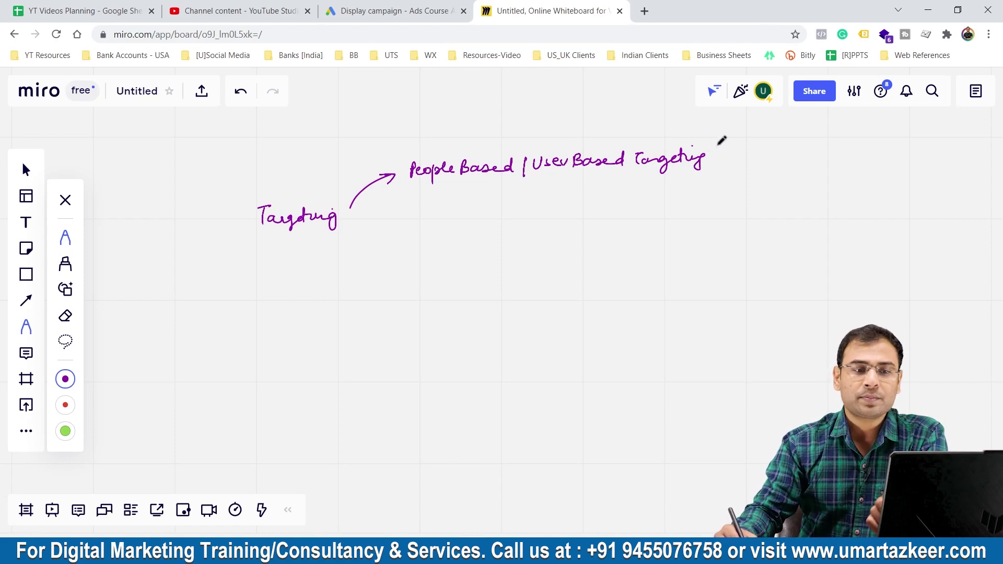
Step: Branch an arrow upward from the people-based heading to an underlined handwritten note "Users/People ⇒ Auto."
{"action": "mouse_move", "coordinate": [710, 157]}
{"action": "left_mouse_down"}
{"action": "mouse_move", "coordinate": [736, 135]}
{"action": "mouse_move", "coordinate": [732, 146]}
{"action": "left_mouse_up"}
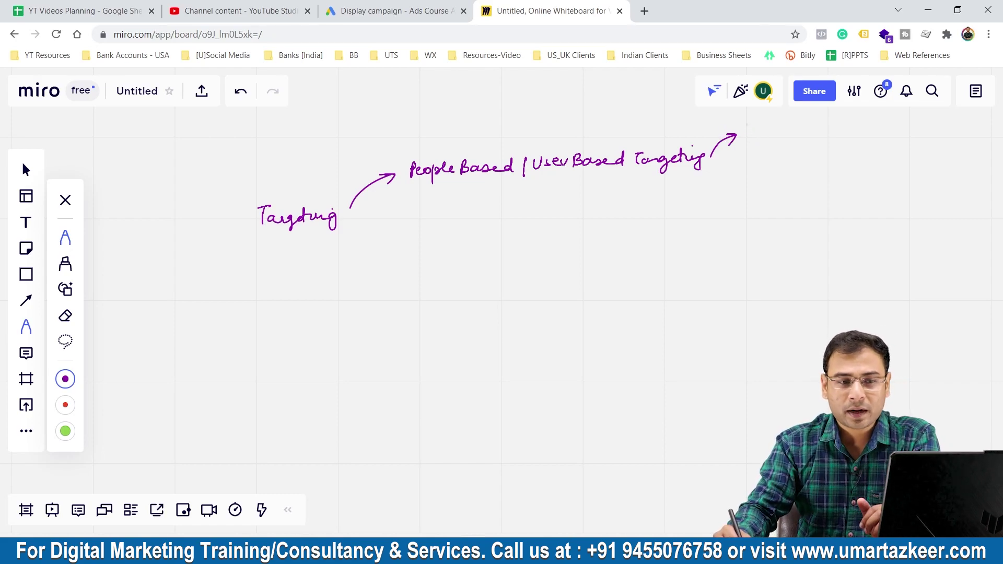
{"action": "mouse_move", "coordinate": [771, 126]}
{"action": "left_mouse_down"}
{"action": "mouse_move", "coordinate": [788, 132]}
{"action": "mouse_move", "coordinate": [778, 142]}
{"action": "left_mouse_up"}
{"action": "mouse_move", "coordinate": [787, 138]}
{"action": "left_mouse_down"}
{"action": "mouse_move", "coordinate": [793, 124]}
{"action": "mouse_move", "coordinate": [813, 142]}
{"action": "mouse_move", "coordinate": [847, 125]}
{"action": "left_mouse_up"}
{"action": "left_click_drag", "start_coordinate": [834, 132], "coordinate": [880, 132]}
{"action": "left_click_drag", "start_coordinate": [874, 123], "coordinate": [883, 125]}
{"action": "left_click", "coordinate": [895, 126]}
{"action": "left_click_drag", "start_coordinate": [752, 143], "coordinate": [898, 132]}
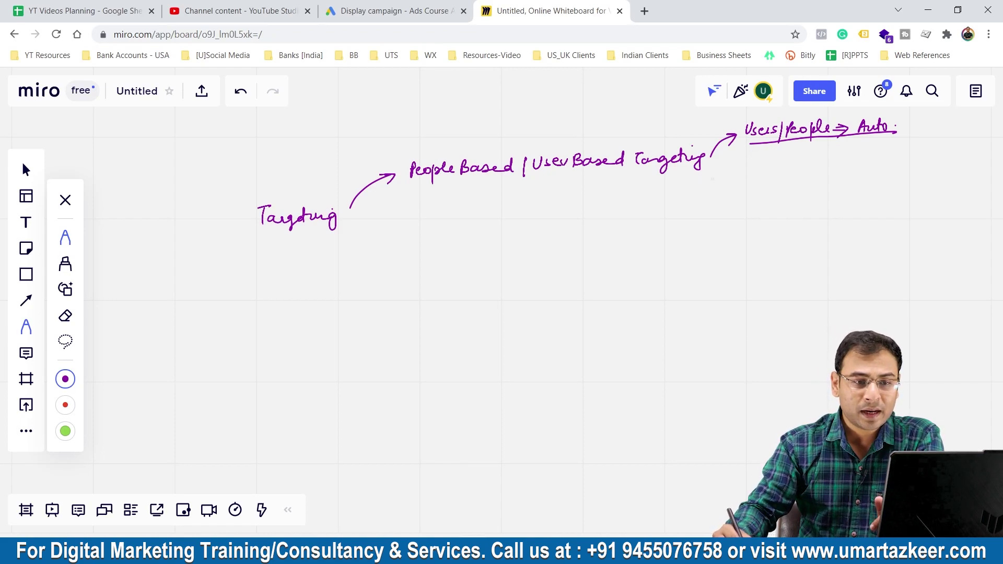
Step: Add a second, lower branch with a boxed "Rem. A." leading to "Website Visitors", closed by a curly brace
{"action": "mouse_move", "coordinate": [733, 181]}
{"action": "left_mouse_down"}
{"action": "mouse_move", "coordinate": [733, 195]}
{"action": "mouse_move", "coordinate": [812, 194]}
{"action": "left_mouse_up"}
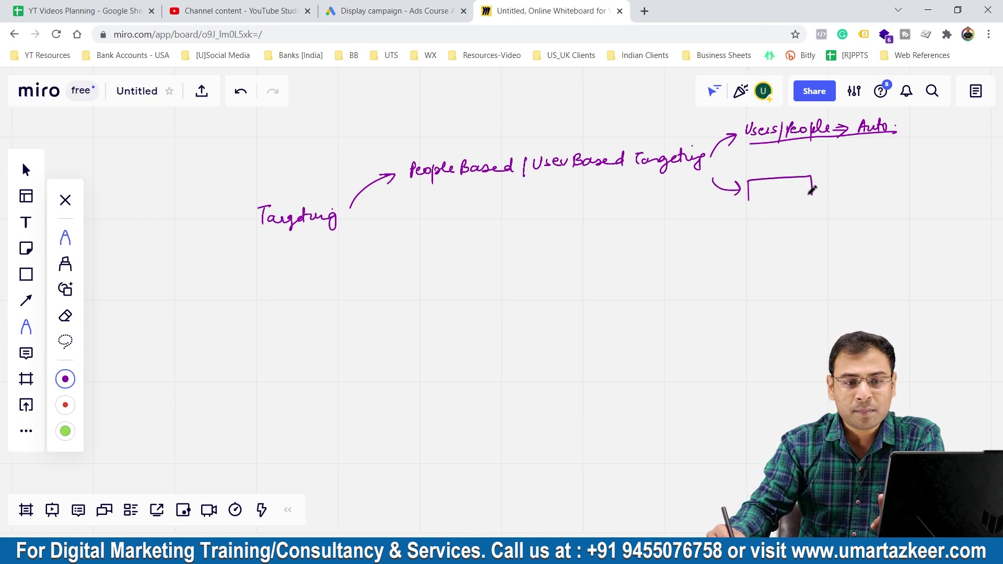
{"action": "mouse_move", "coordinate": [750, 203]}
{"action": "left_mouse_down"}
{"action": "mouse_move", "coordinate": [826, 189]}
{"action": "mouse_move", "coordinate": [829, 200]}
{"action": "left_mouse_up"}
{"action": "left_click", "coordinate": [801, 192]}
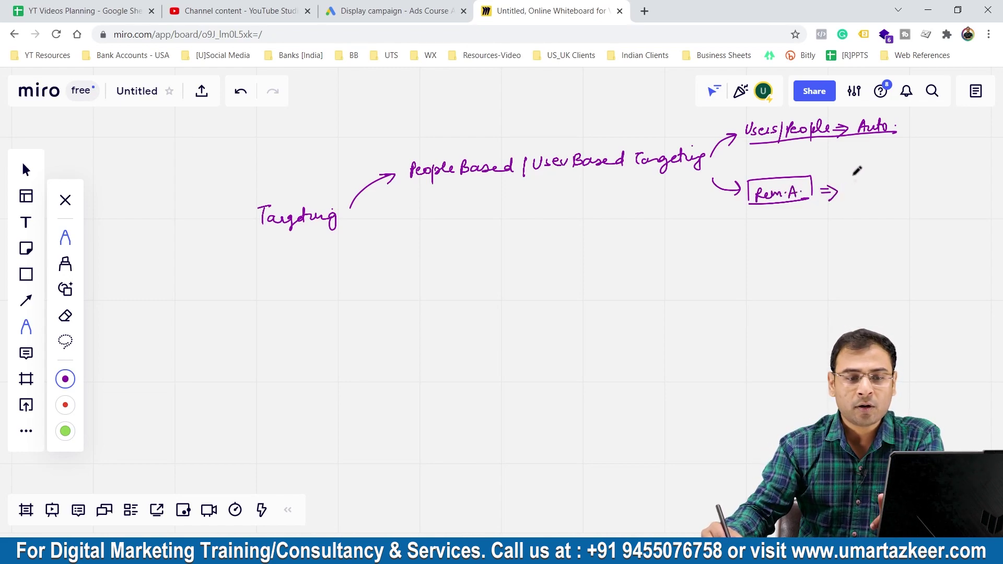
{"action": "left_click_drag", "start_coordinate": [865, 166], "coordinate": [869, 177]}
{"action": "left_click", "coordinate": [874, 170]}
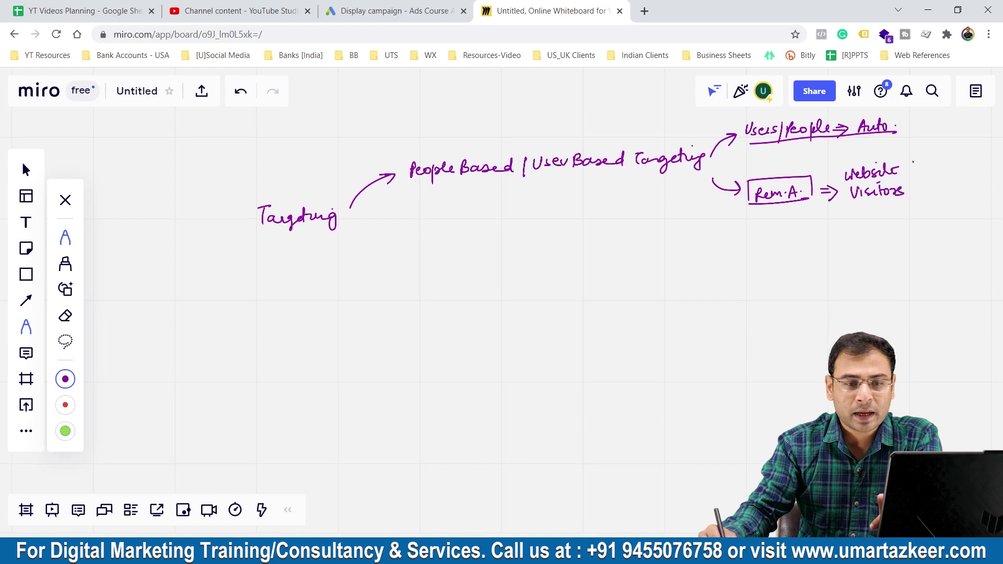
{"action": "left_click_drag", "start_coordinate": [915, 194], "coordinate": [910, 205]}
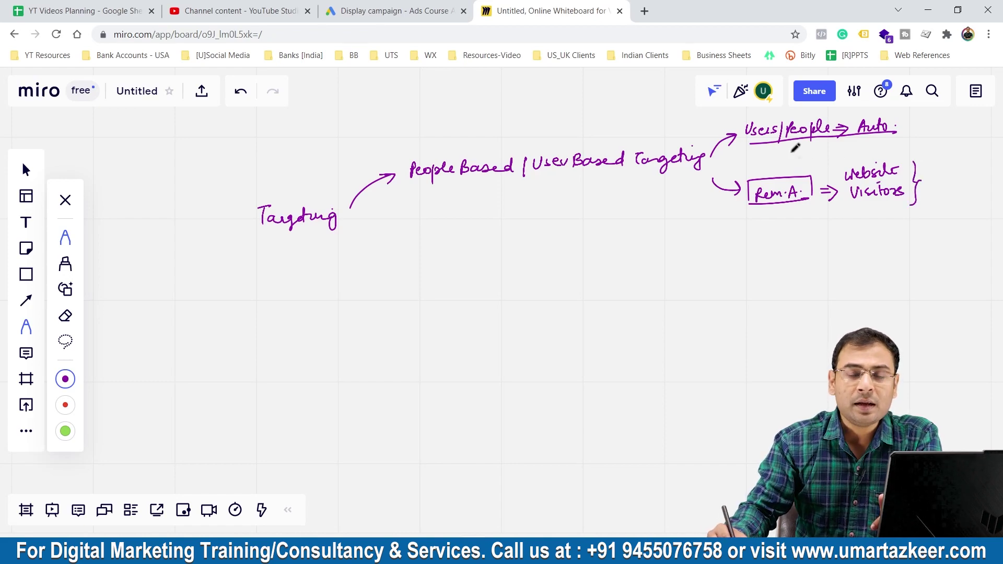
Step: Handwrite a double-underlined "Users" above the "Rem. A." box with an arrow pointing down to the box
{"action": "mouse_move", "coordinate": [790, 163]}
{"action": "left_mouse_down"}
{"action": "mouse_move", "coordinate": [782, 173]}
{"action": "mouse_move", "coordinate": [825, 156]}
{"action": "left_mouse_up"}
{"action": "left_click_drag", "start_coordinate": [832, 152], "coordinate": [829, 162]}
{"action": "left_click_drag", "start_coordinate": [818, 171], "coordinate": [830, 167]}
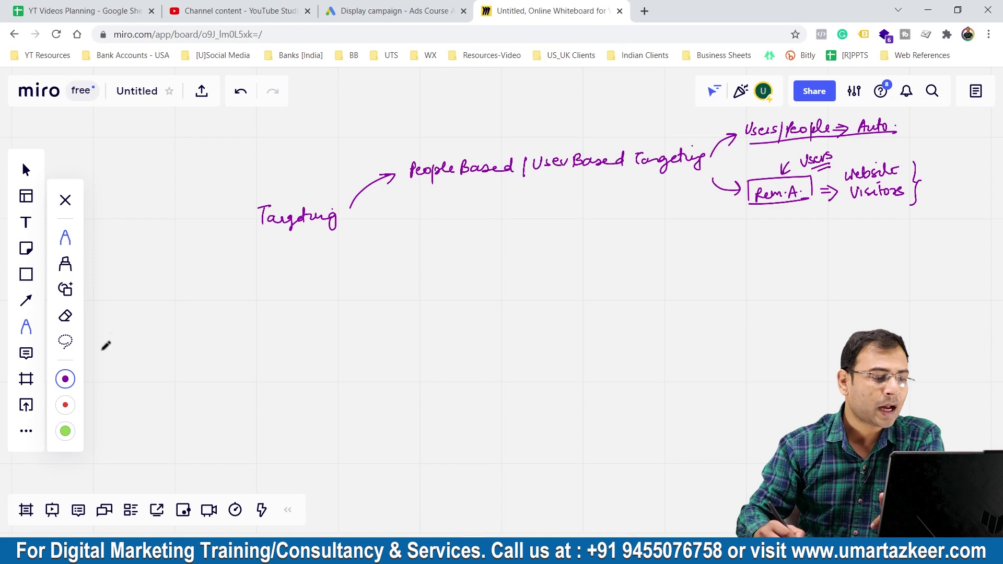
Step: Change the pen colour to red and enclose both people-based branches in a pair of large curly braces
{"action": "left_click", "coordinate": [65, 379]}
{"action": "left_click", "coordinate": [182, 328]}
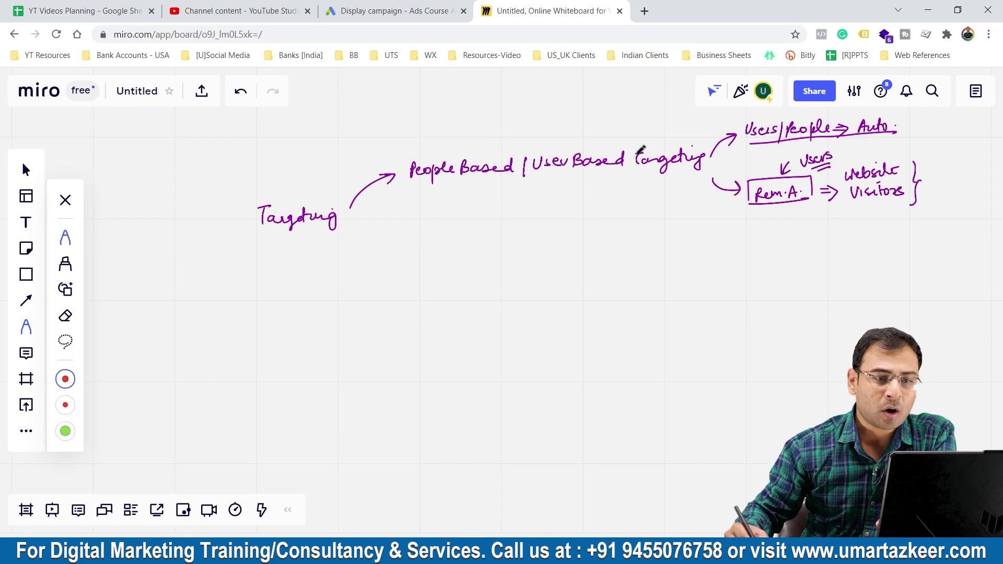
{"action": "left_click_drag", "start_coordinate": [665, 148], "coordinate": [669, 203]}
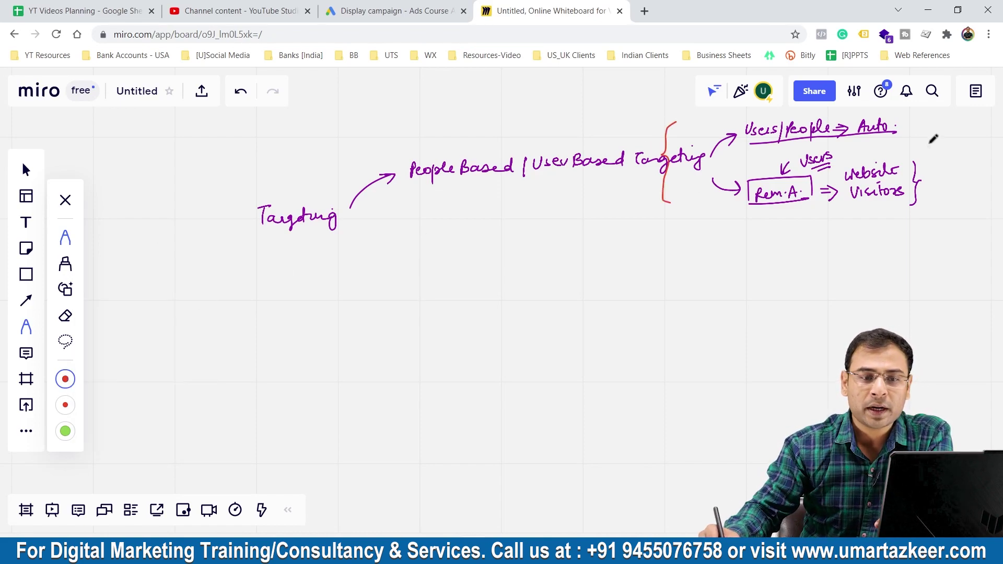
{"action": "mouse_move", "coordinate": [944, 124]}
{"action": "left_mouse_down"}
{"action": "mouse_move", "coordinate": [947, 165]}
{"action": "mouse_move", "coordinate": [932, 204]}
{"action": "left_mouse_up"}
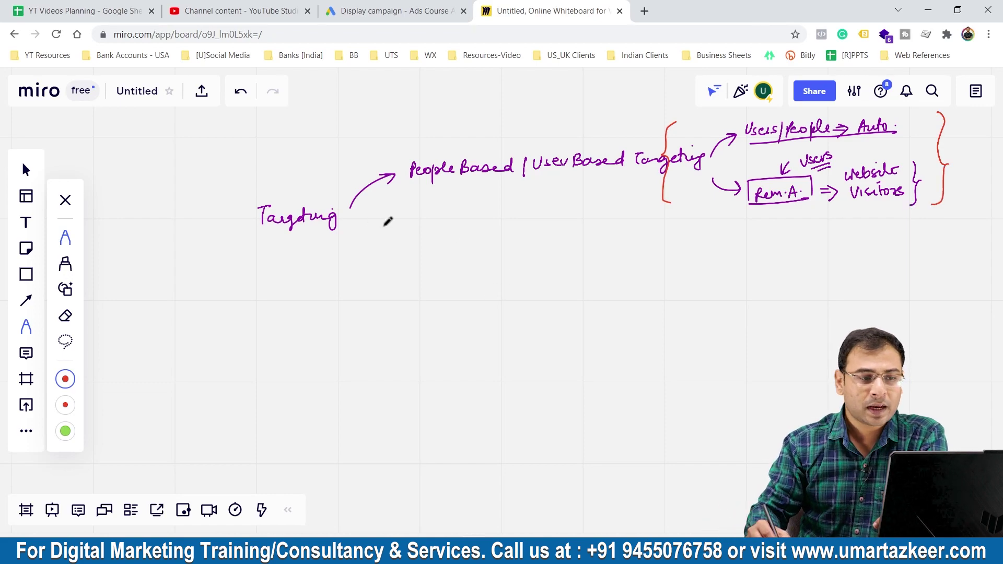
Step: Draw a red arrow downward from "Targeting" and handwrite "Content Based Targeting." at its end
{"action": "mouse_move", "coordinate": [349, 226]}
{"action": "left_mouse_down"}
{"action": "mouse_move", "coordinate": [374, 244]}
{"action": "mouse_move", "coordinate": [437, 241]}
{"action": "left_mouse_up"}
{"action": "left_click_drag", "start_coordinate": [440, 230], "coordinate": [443, 242]}
{"action": "left_click_drag", "start_coordinate": [438, 235], "coordinate": [506, 239]}
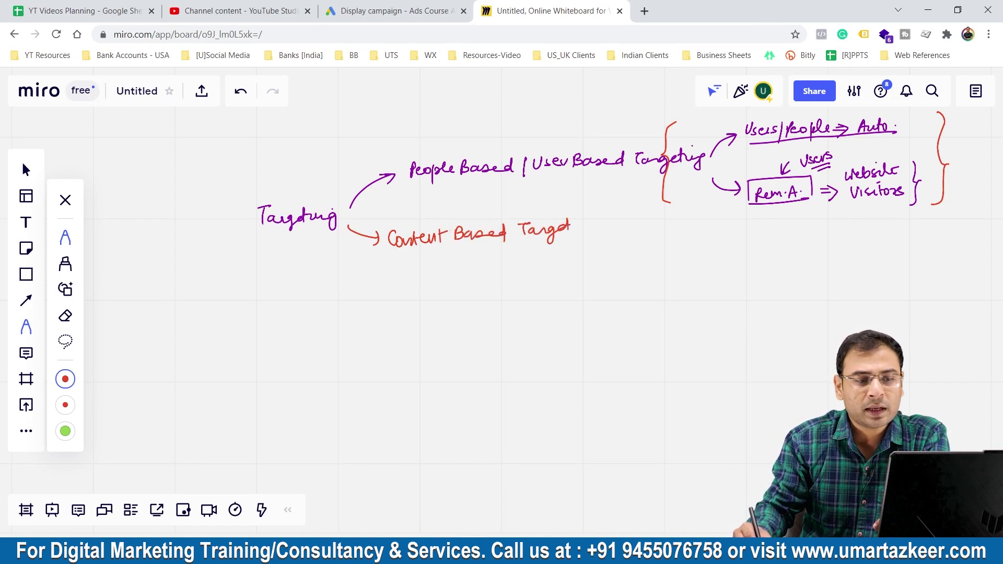
{"action": "left_click_drag", "start_coordinate": [594, 224], "coordinate": [586, 240]}
{"action": "left_click", "coordinate": [609, 227]}
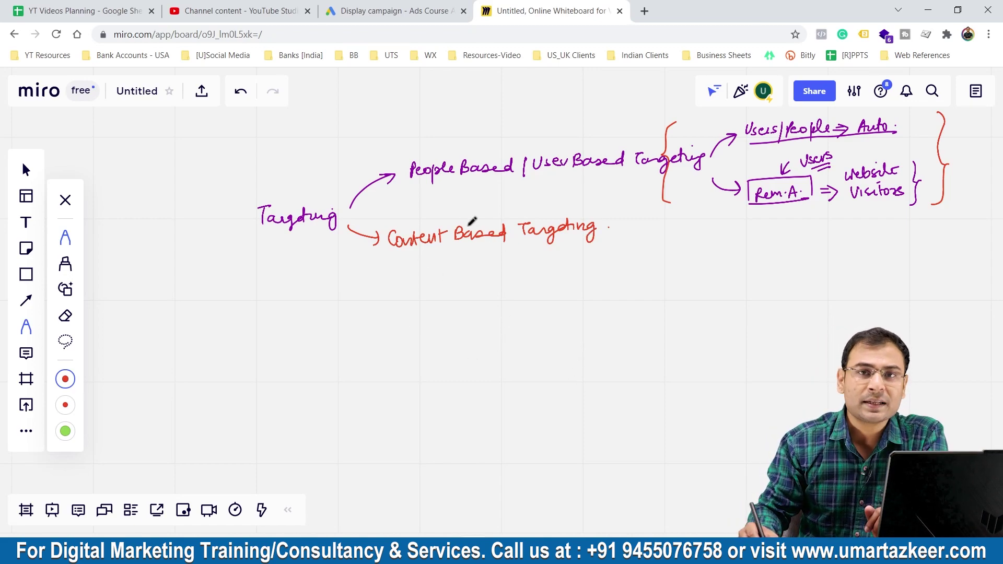
Step: Draw an arrow down from "Content Based Targeting" and handwrite "Websites → Automobile" in red with double underlines
{"action": "left_click_drag", "start_coordinate": [395, 265], "coordinate": [360, 288]}
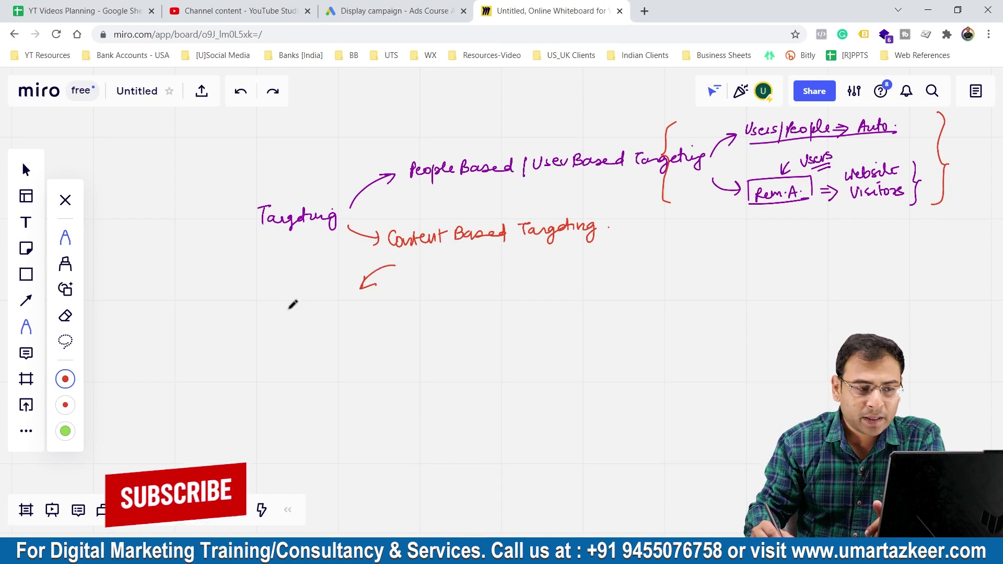
{"action": "mouse_move", "coordinate": [285, 302]}
{"action": "left_mouse_down"}
{"action": "mouse_move", "coordinate": [334, 303]}
{"action": "mouse_move", "coordinate": [330, 292]}
{"action": "left_mouse_up"}
{"action": "mouse_move", "coordinate": [288, 319]}
{"action": "left_mouse_down"}
{"action": "mouse_move", "coordinate": [340, 325]}
{"action": "mouse_move", "coordinate": [379, 307]}
{"action": "left_mouse_up"}
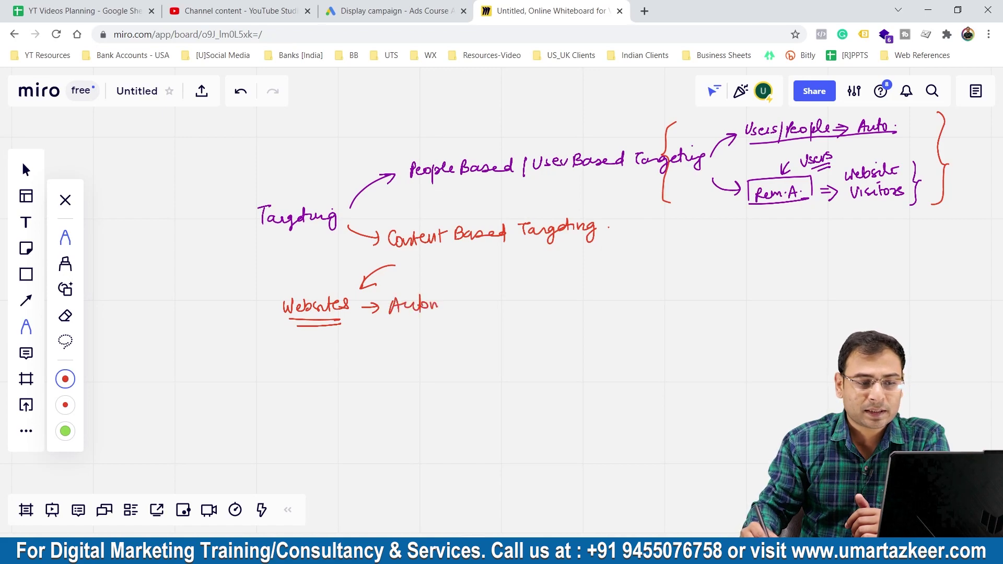
{"action": "mouse_move", "coordinate": [460, 306]}
{"action": "left_mouse_down"}
{"action": "mouse_move", "coordinate": [482, 301]}
{"action": "mouse_move", "coordinate": [467, 313]}
{"action": "left_mouse_up"}
{"action": "left_click_drag", "start_coordinate": [434, 320], "coordinate": [465, 318]}
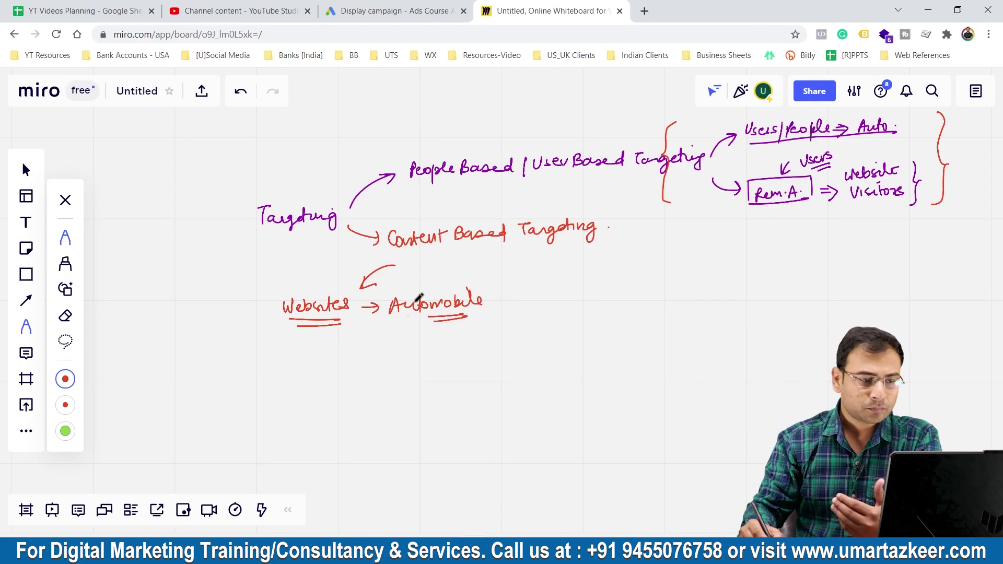
Step: Frame the "Websites → Automobile" note in red and add a double-underlined "Users" below it with an arrow pointing up
{"action": "mouse_move", "coordinate": [268, 287]}
{"action": "left_mouse_down"}
{"action": "mouse_move", "coordinate": [492, 299]}
{"action": "mouse_move", "coordinate": [492, 319]}
{"action": "mouse_move", "coordinate": [267, 340]}
{"action": "mouse_move", "coordinate": [434, 334]}
{"action": "mouse_move", "coordinate": [504, 317]}
{"action": "mouse_move", "coordinate": [500, 302]}
{"action": "left_mouse_up"}
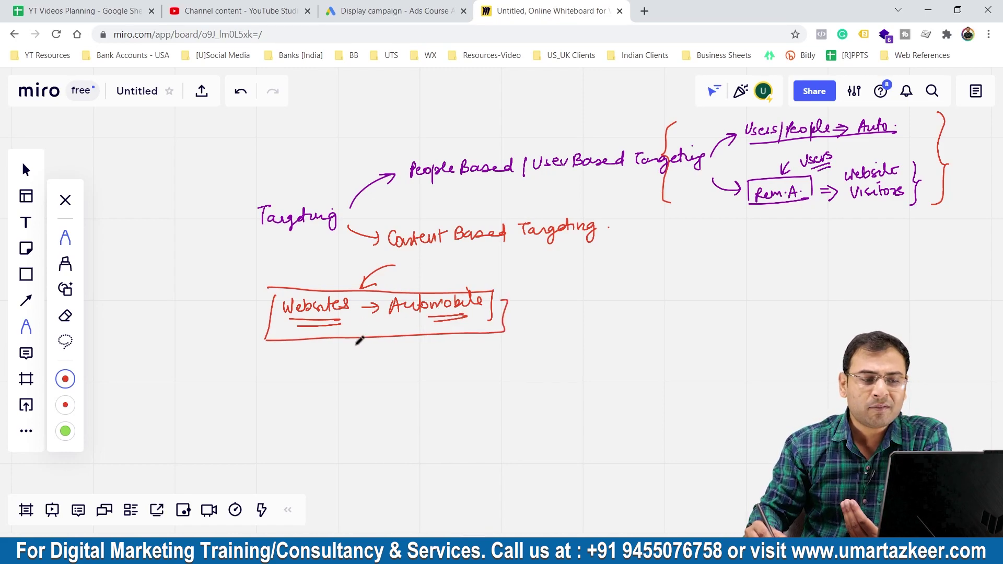
{"action": "left_click_drag", "start_coordinate": [322, 371], "coordinate": [337, 347]}
{"action": "left_click_drag", "start_coordinate": [329, 351], "coordinate": [338, 359]}
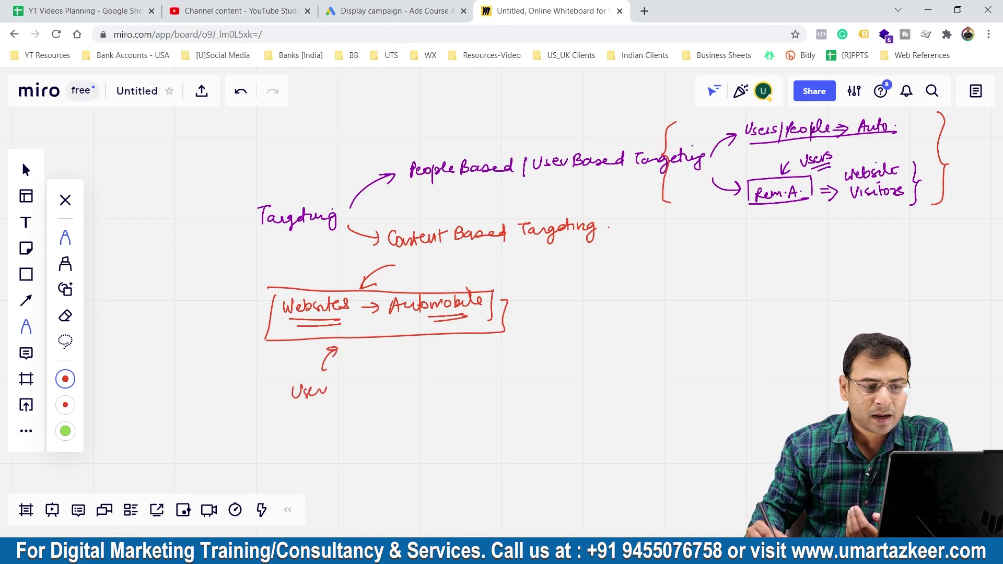
{"action": "left_click_drag", "start_coordinate": [308, 406], "coordinate": [334, 402]}
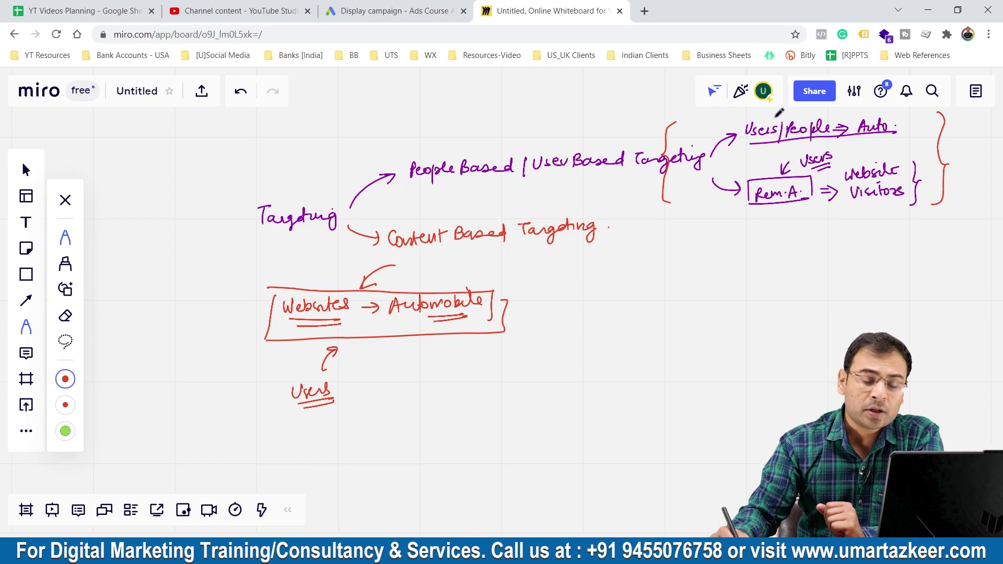
Step: Double-underline "Auto", point an arrow from it to a circled, underlined "News", and underline "People" and "Content" in the targeting headings
{"action": "left_click_drag", "start_coordinate": [864, 139], "coordinate": [886, 140]}
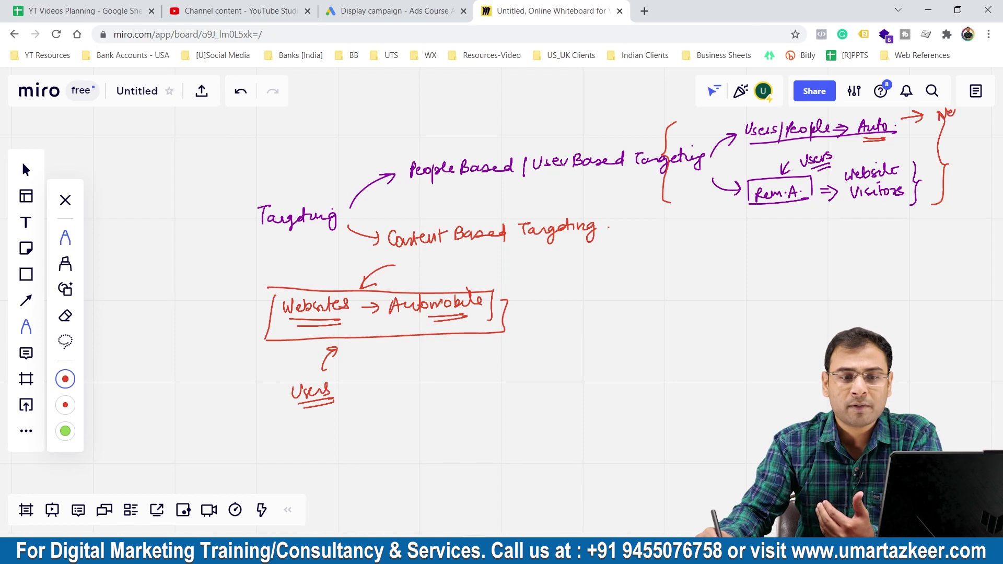
{"action": "left_click_drag", "start_coordinate": [967, 111], "coordinate": [963, 118]}
{"action": "left_click_drag", "start_coordinate": [948, 124], "coordinate": [968, 122]}
{"action": "left_click_drag", "start_coordinate": [950, 127], "coordinate": [982, 117]}
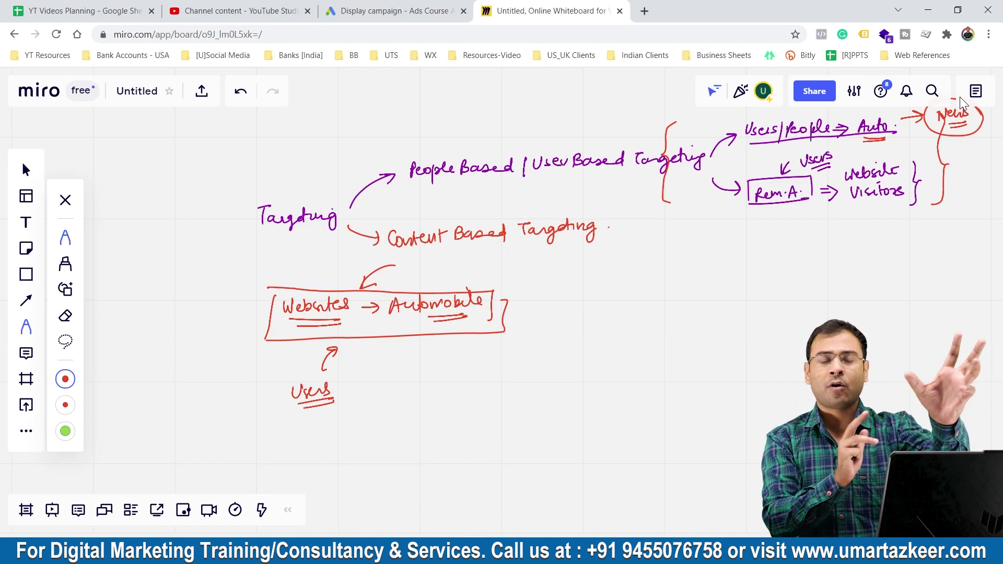
{"action": "left_click_drag", "start_coordinate": [410, 182], "coordinate": [426, 186]}
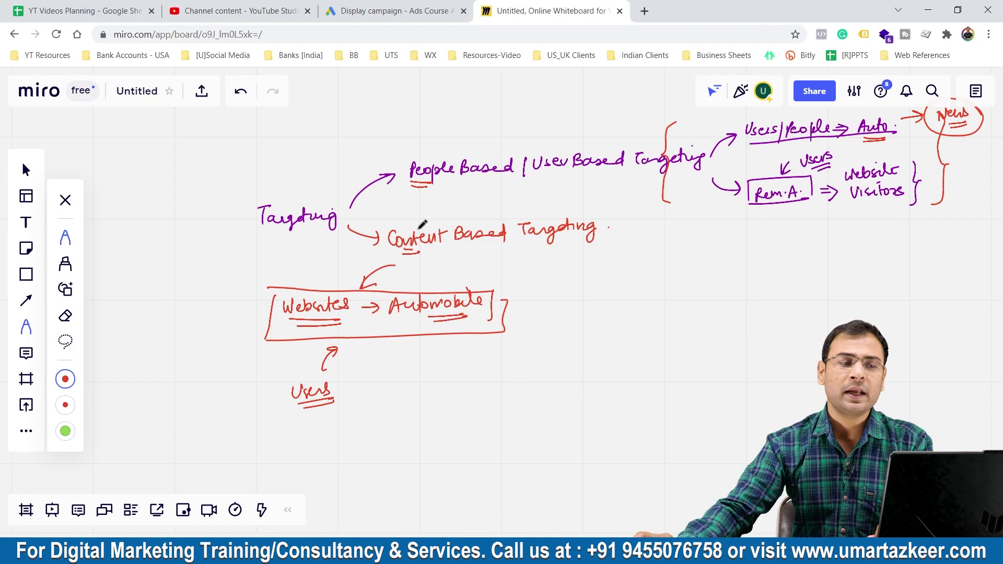
Step: Switch to the Google Ads display campaign and add Audience Segments and Demographics to its targeting, leaving both sections collapsed
{"action": "left_click", "coordinate": [429, 14]}
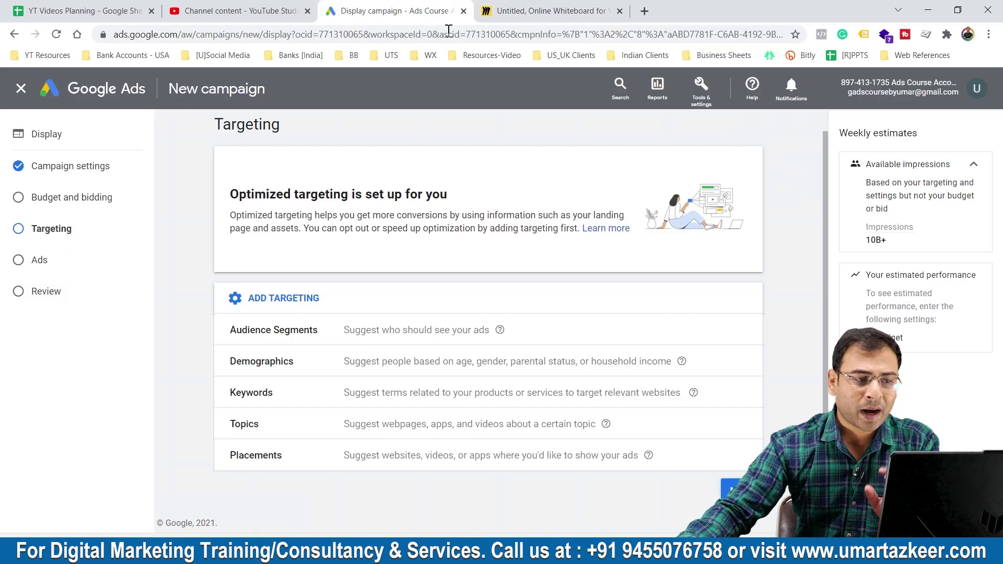
{"action": "left_click", "coordinate": [321, 339]}
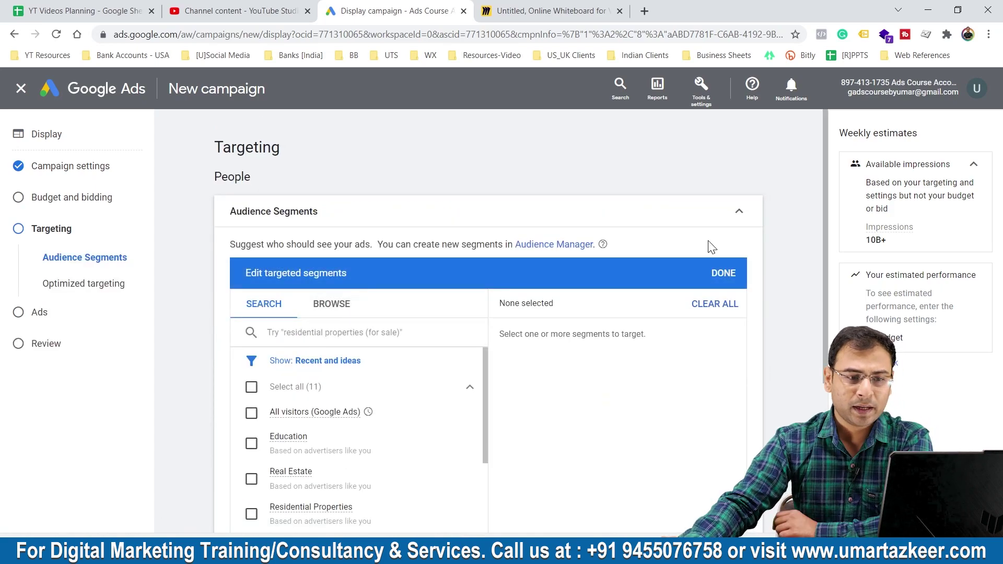
{"action": "left_click", "coordinate": [743, 222]}
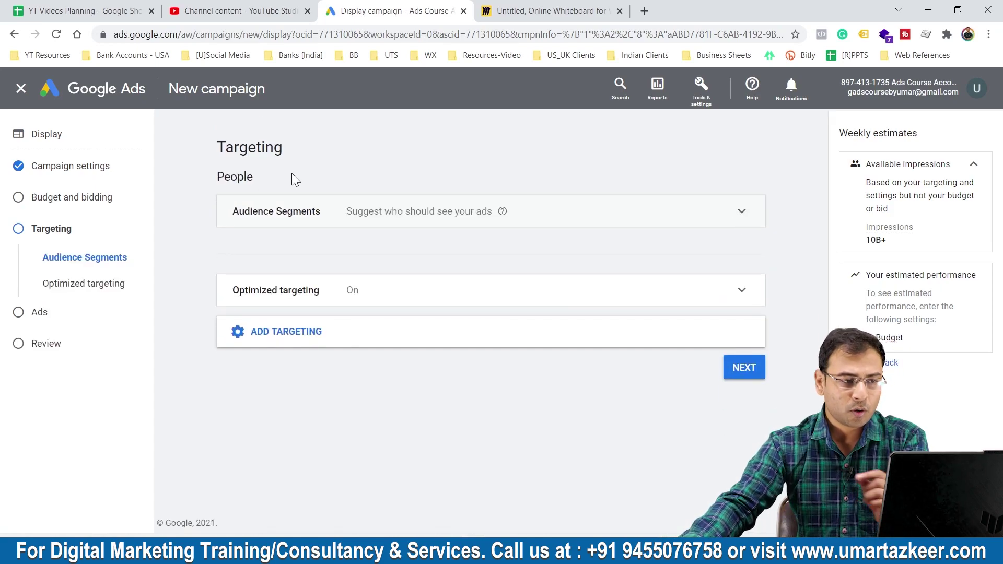
{"action": "left_click_drag", "start_coordinate": [218, 179], "coordinate": [278, 179]}
{"action": "left_click", "coordinate": [213, 168]}
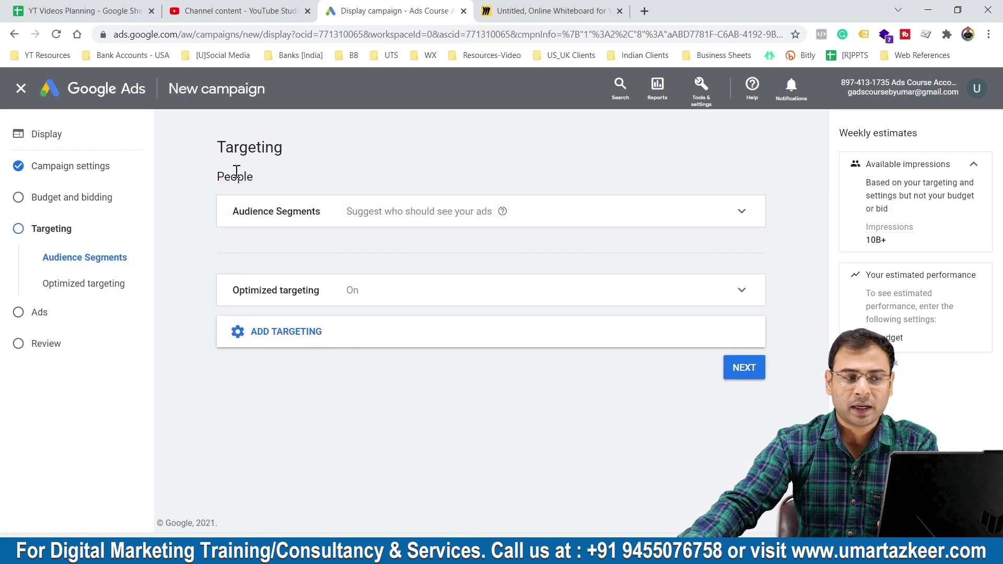
{"action": "left_click", "coordinate": [282, 334]}
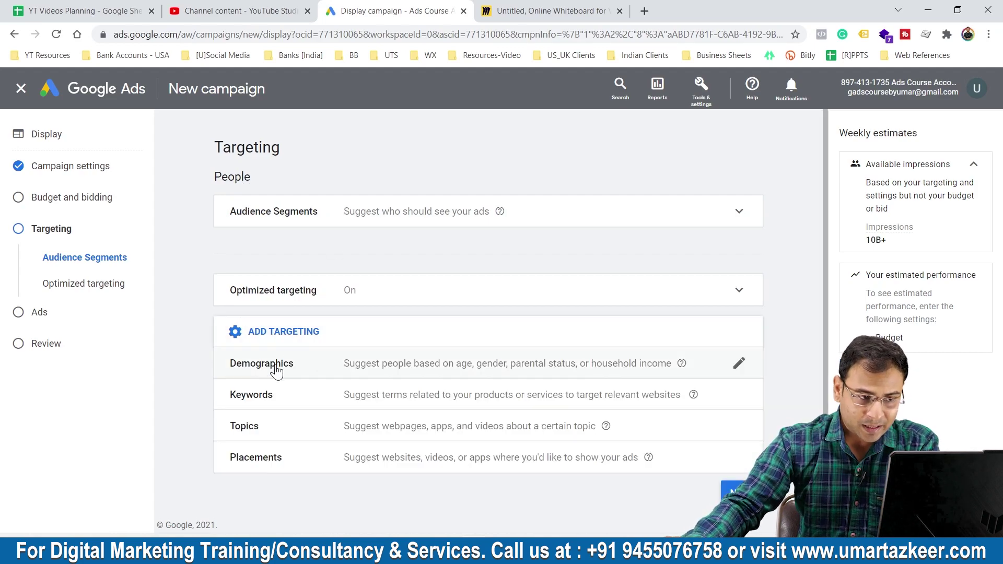
{"action": "left_click", "coordinate": [272, 363]}
{"action": "left_click", "coordinate": [737, 254]}
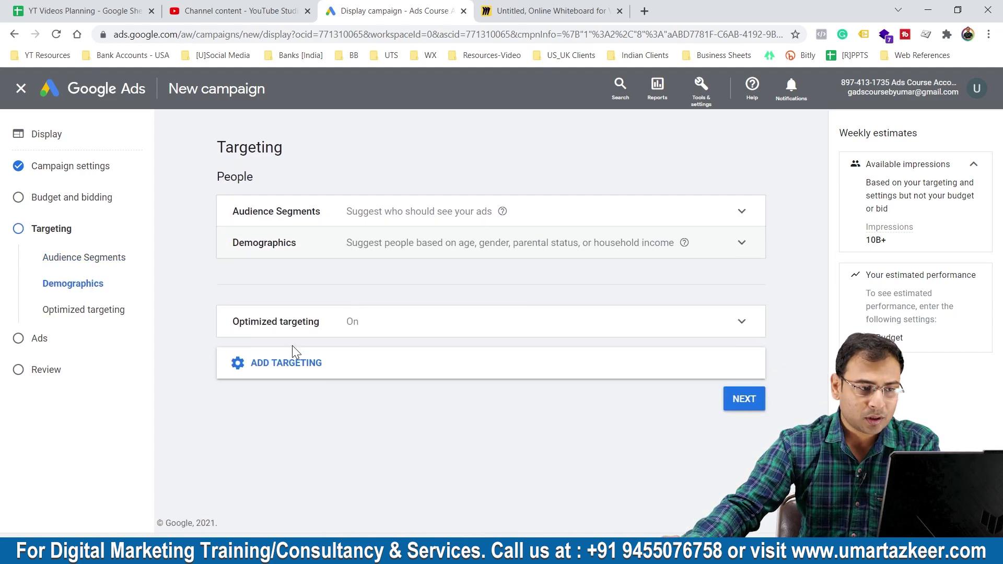
Step: Add Keywords and Topics as content targeting and collapse both sections without entering anything
{"action": "left_click", "coordinate": [296, 373]}
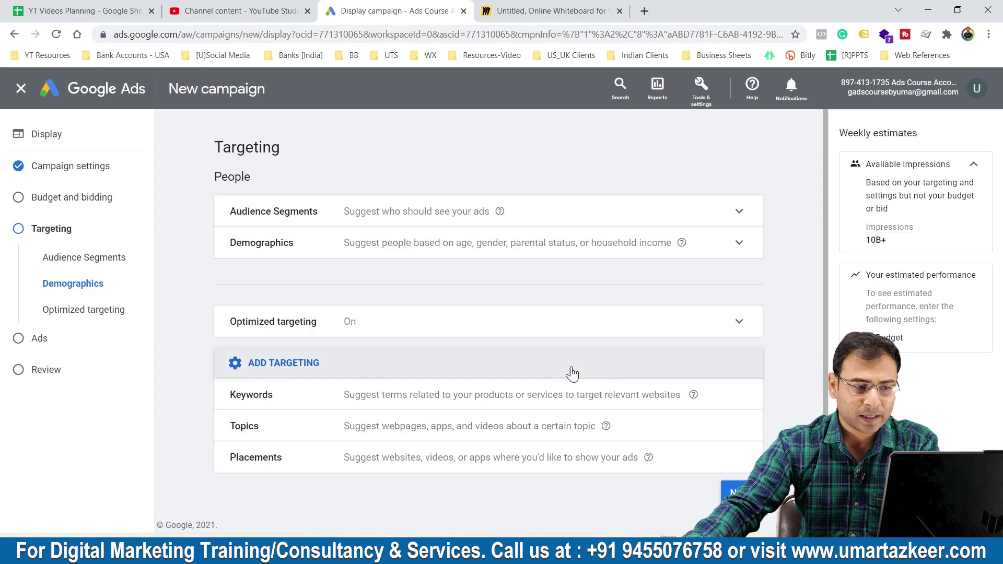
{"action": "left_click", "coordinate": [275, 395]}
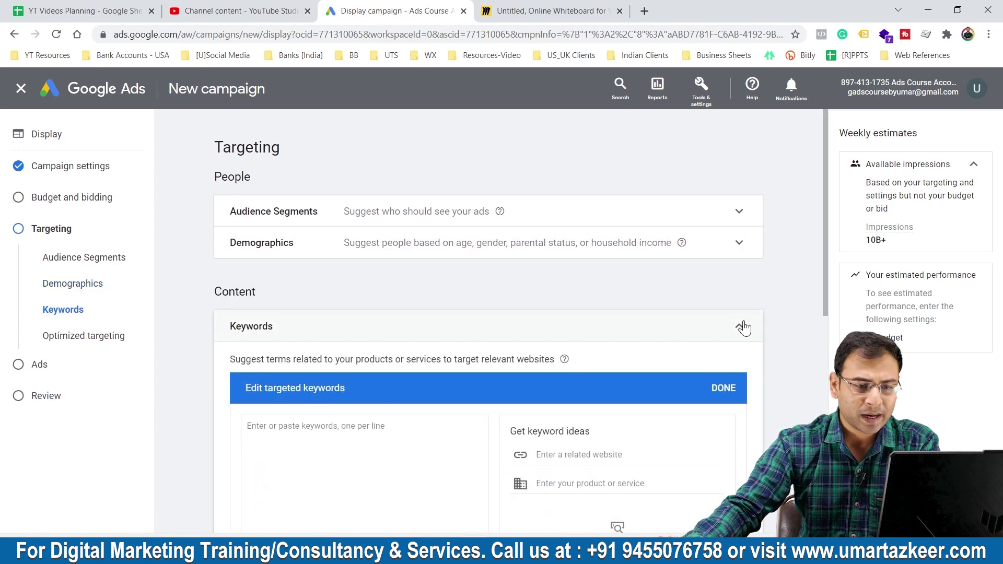
{"action": "left_click", "coordinate": [741, 327]}
{"action": "left_click", "coordinate": [280, 445]}
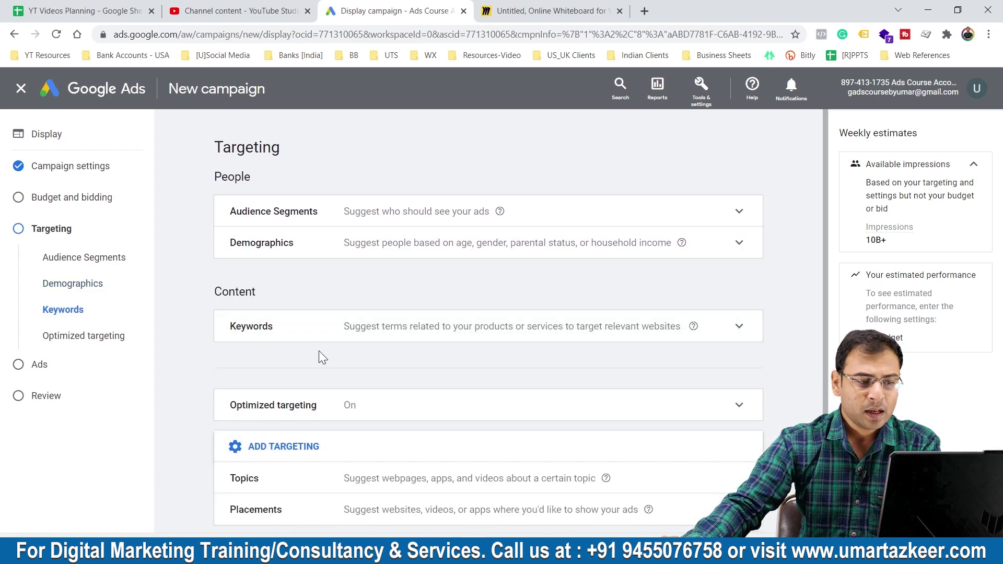
{"action": "scroll", "coordinate": [411, 390], "scroll_direction": "down", "scroll_amount": 1}
{"action": "left_click", "coordinate": [304, 431]}
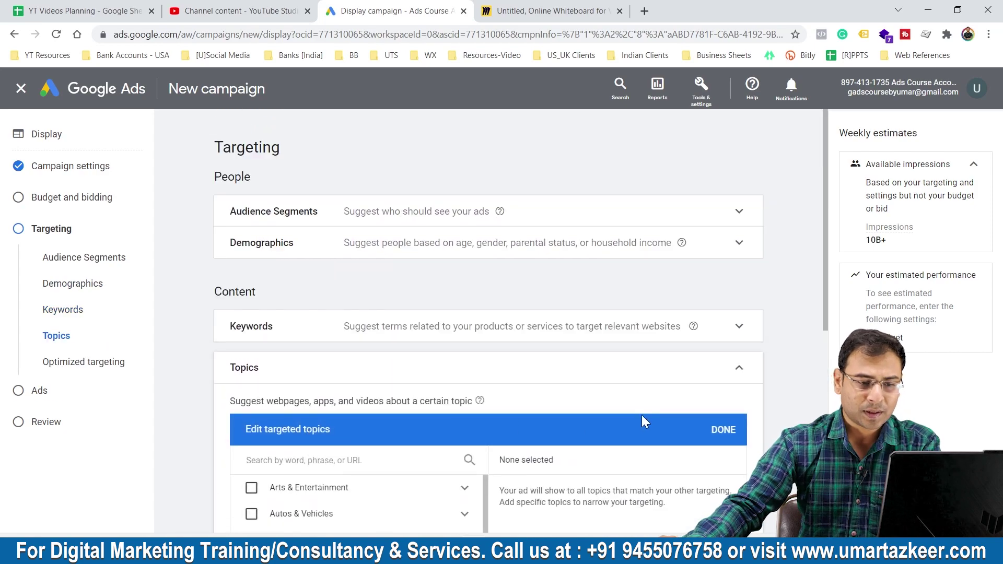
{"action": "left_click", "coordinate": [739, 368]}
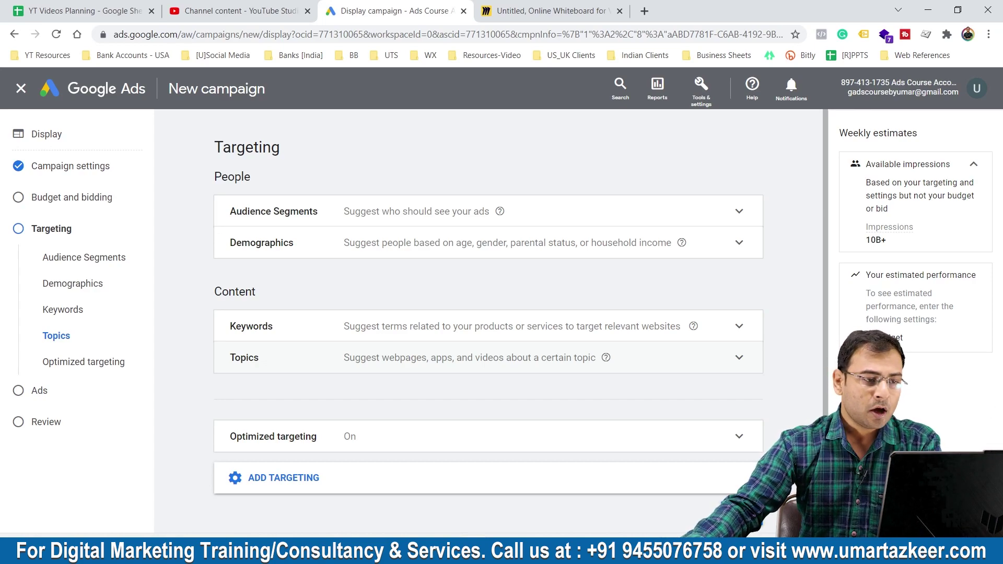
Step: Add Placements to the content targeting, collapse it, and briefly expand Optimized targeting to view its description
{"action": "left_click", "coordinate": [270, 431]}
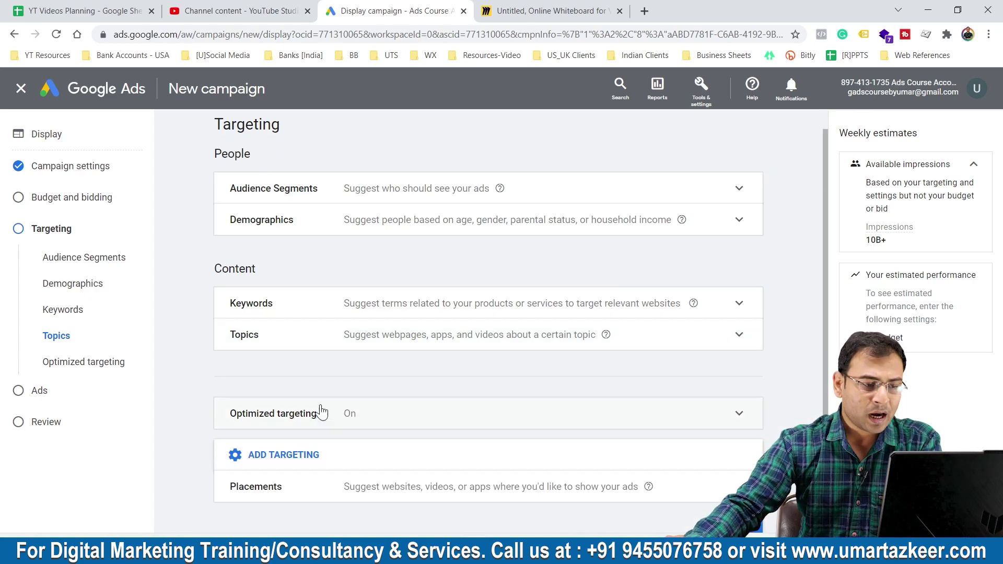
{"action": "scroll", "coordinate": [491, 427], "scroll_direction": "down", "scroll_amount": 1}
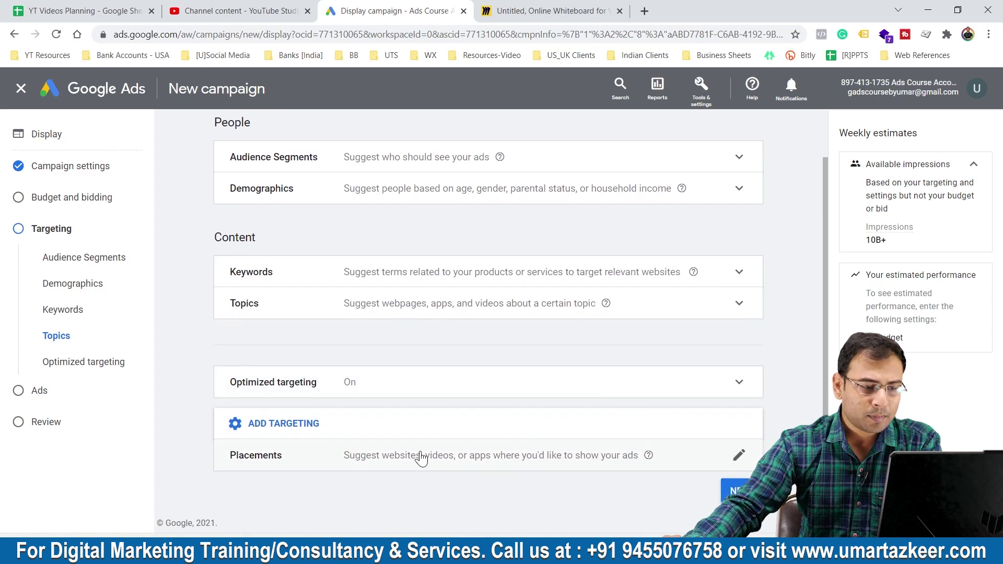
{"action": "left_click", "coordinate": [387, 456]}
{"action": "left_click", "coordinate": [738, 403]}
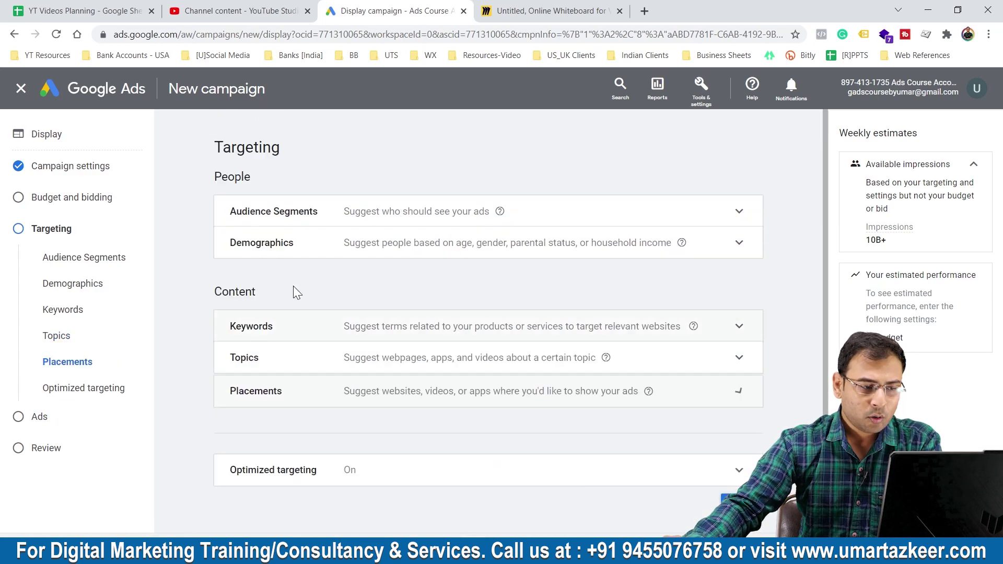
{"action": "left_click", "coordinate": [374, 472]}
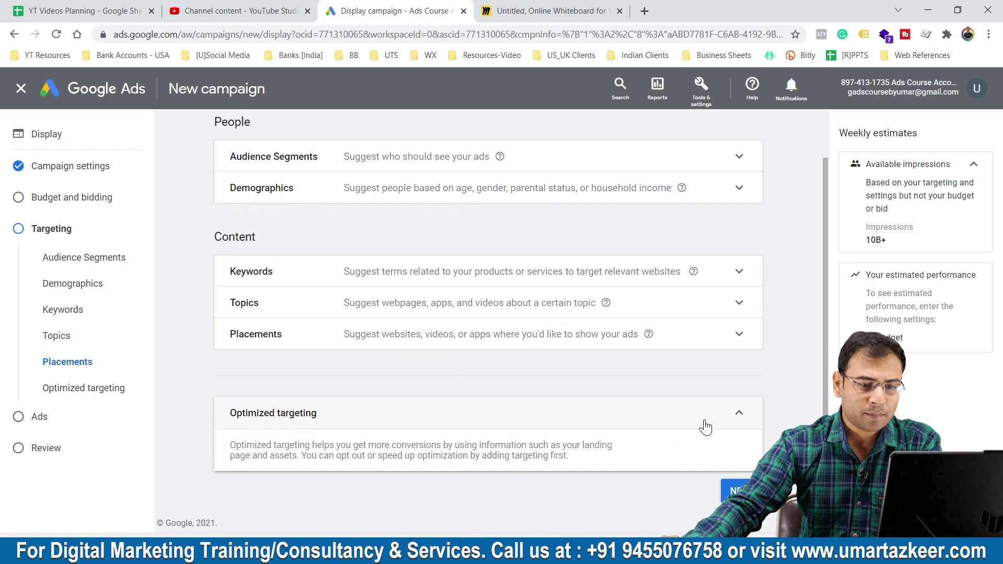
{"action": "left_click", "coordinate": [734, 415]}
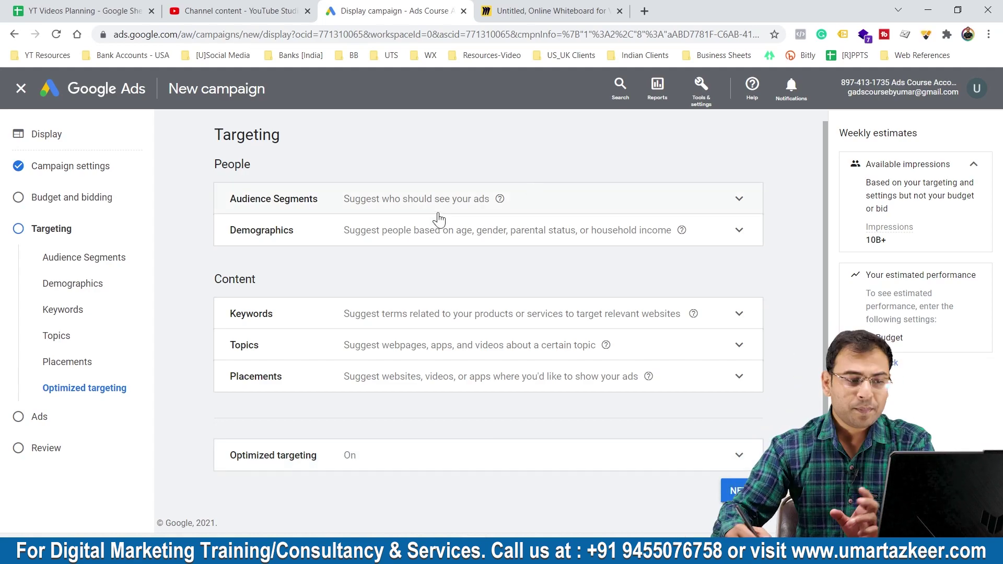
Step: Start annotating the page with a black pen and circle the "People" and "Content" headings
{"action": "left_click", "coordinate": [926, 36]}
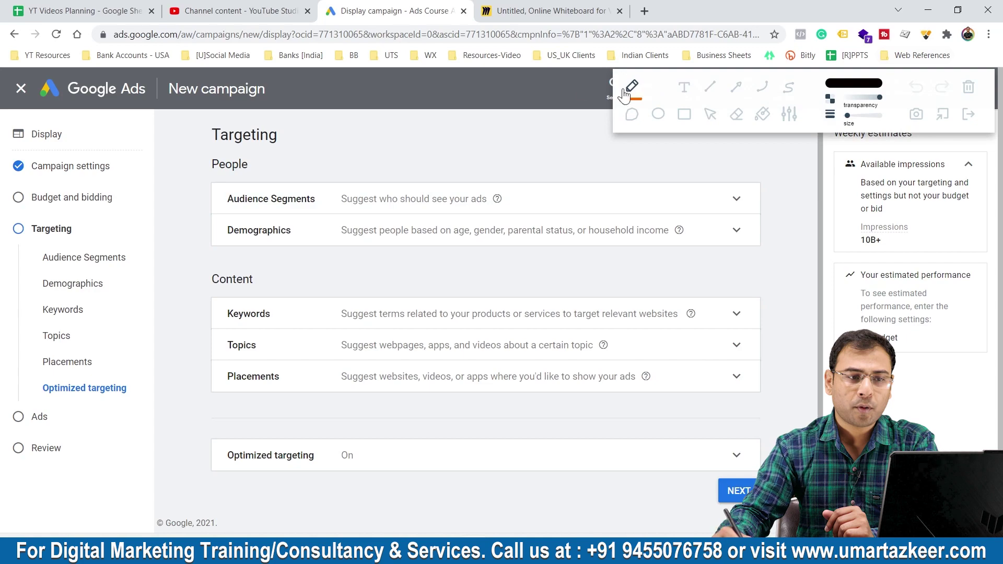
{"action": "mouse_move", "coordinate": [249, 156]}
{"action": "left_mouse_down"}
{"action": "mouse_move", "coordinate": [239, 148]}
{"action": "mouse_move", "coordinate": [259, 168]}
{"action": "mouse_move", "coordinate": [240, 146]}
{"action": "left_mouse_up"}
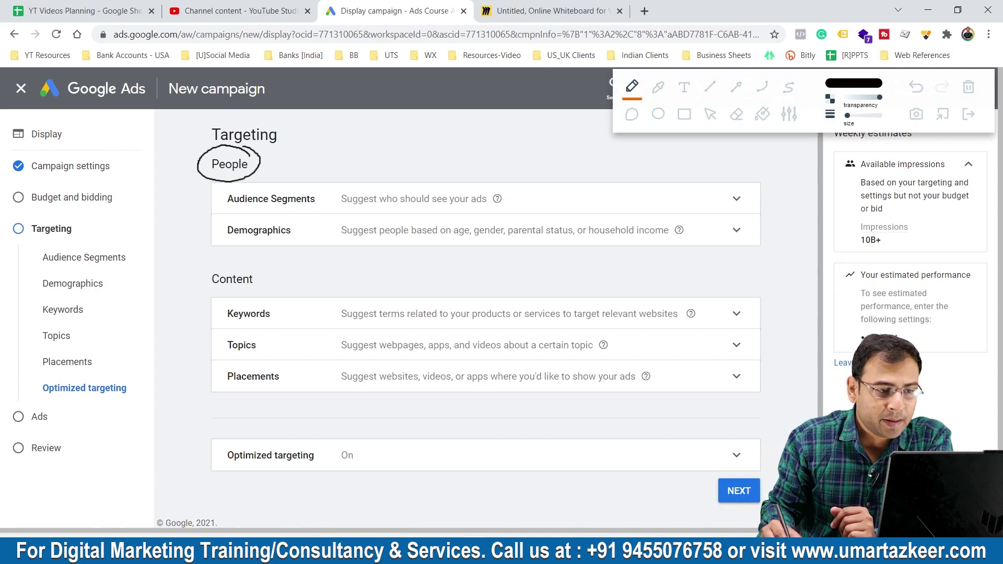
{"action": "left_click_drag", "start_coordinate": [194, 281], "coordinate": [245, 267]}
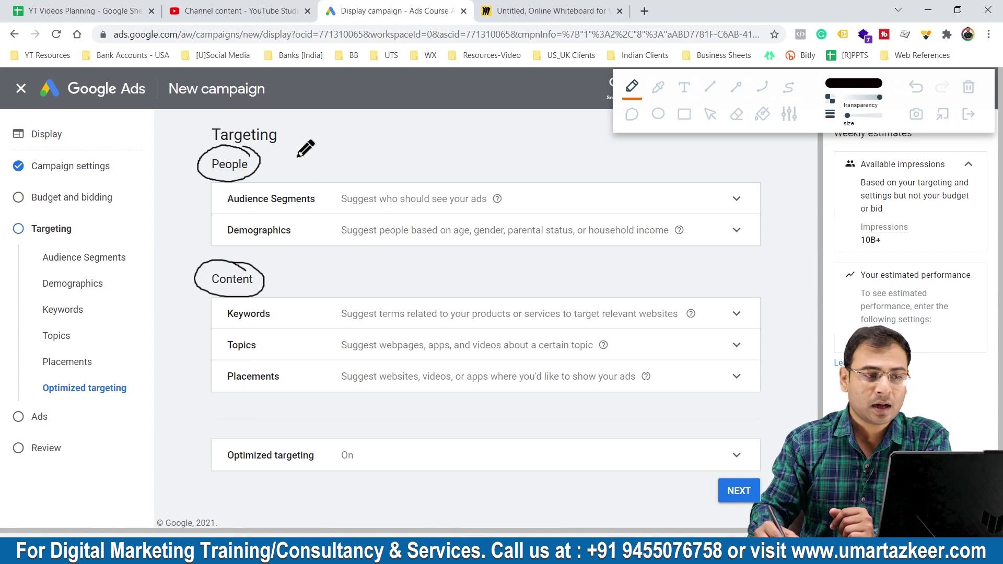
Step: Tick and underline Audience Segments and Demographics, and draw an arrow beside them to a handwritten, double-underlined "Users"
{"action": "left_click_drag", "start_coordinate": [196, 194], "coordinate": [219, 187]}
{"action": "left_click_drag", "start_coordinate": [194, 225], "coordinate": [235, 212]}
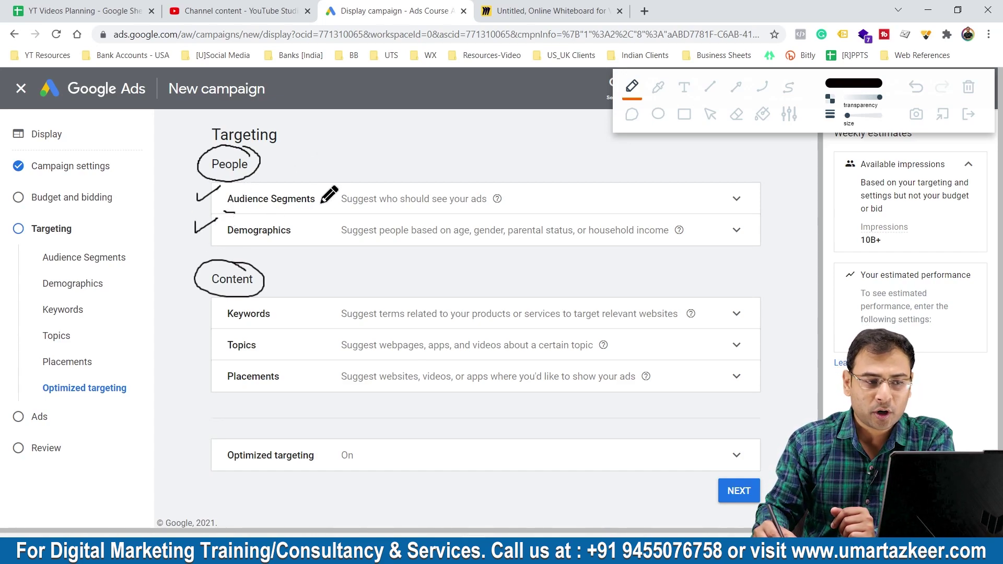
{"action": "left_click_drag", "start_coordinate": [220, 247], "coordinate": [229, 249]}
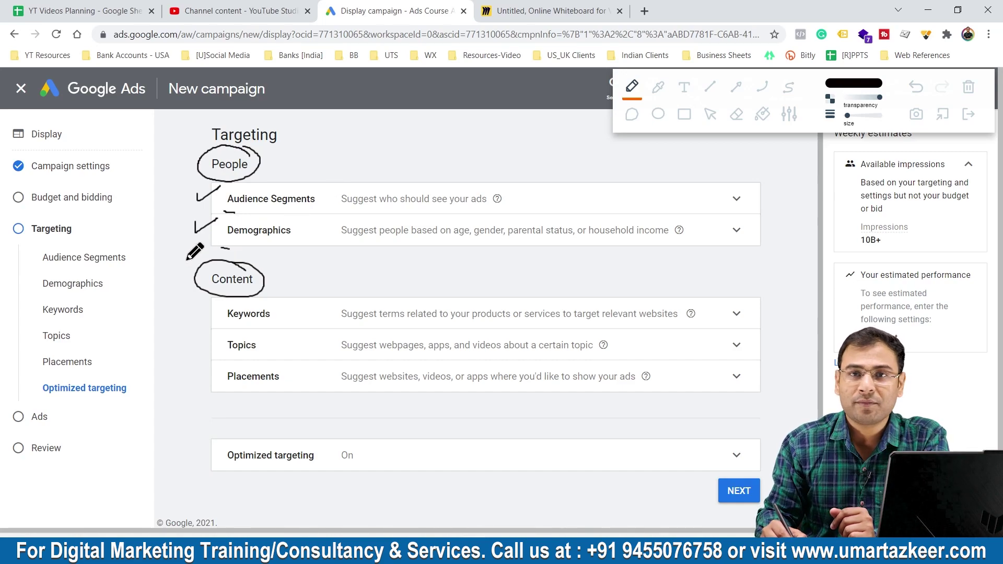
{"action": "mouse_move", "coordinate": [164, 222]}
{"action": "left_mouse_down"}
{"action": "mouse_move", "coordinate": [145, 191]}
{"action": "mouse_move", "coordinate": [150, 199]}
{"action": "left_mouse_up"}
{"action": "mouse_move", "coordinate": [133, 163]}
{"action": "left_mouse_down"}
{"action": "mouse_move", "coordinate": [139, 176]}
{"action": "mouse_move", "coordinate": [166, 152]}
{"action": "mouse_move", "coordinate": [172, 163]}
{"action": "left_mouse_up"}
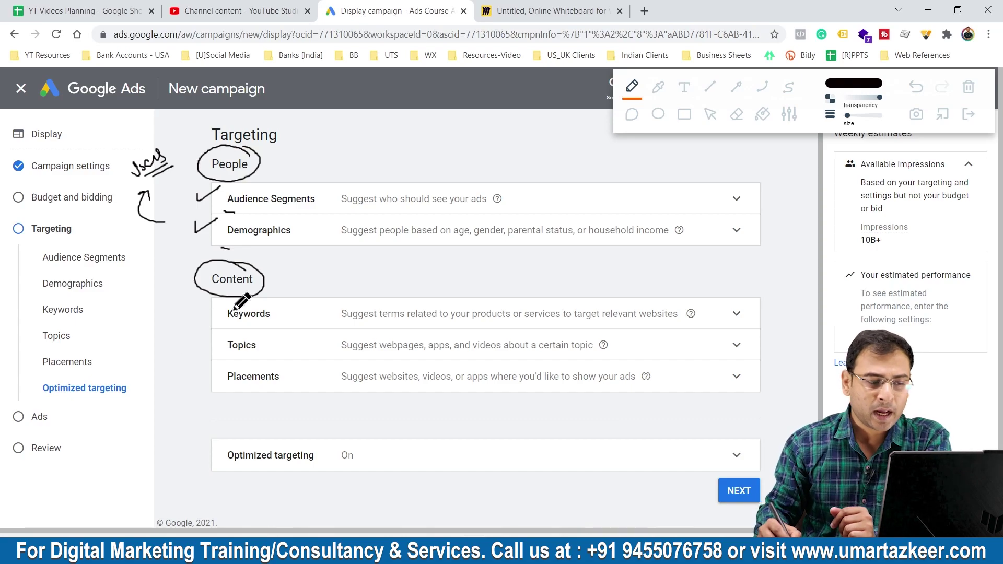
Step: Tick Keywords, Topics and Placements, and in the Keywords row double-underline "Keywords" and "products or services" and circle "websites"
{"action": "mouse_move", "coordinate": [202, 317]}
{"action": "left_mouse_down"}
{"action": "mouse_move", "coordinate": [218, 313]}
{"action": "mouse_move", "coordinate": [214, 340]}
{"action": "left_mouse_up"}
{"action": "left_click_drag", "start_coordinate": [197, 375], "coordinate": [220, 369]}
{"action": "left_click_drag", "start_coordinate": [250, 325], "coordinate": [232, 325]}
{"action": "left_click_drag", "start_coordinate": [232, 329], "coordinate": [250, 330]}
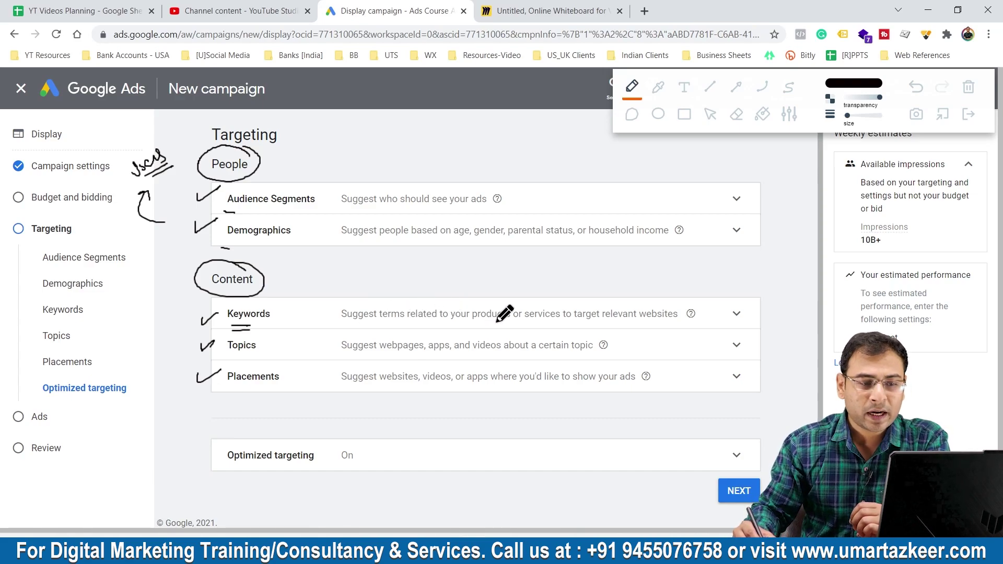
{"action": "mouse_move", "coordinate": [472, 324]}
{"action": "left_mouse_down"}
{"action": "mouse_move", "coordinate": [570, 322]}
{"action": "mouse_move", "coordinate": [523, 331]}
{"action": "mouse_move", "coordinate": [548, 332]}
{"action": "left_mouse_up"}
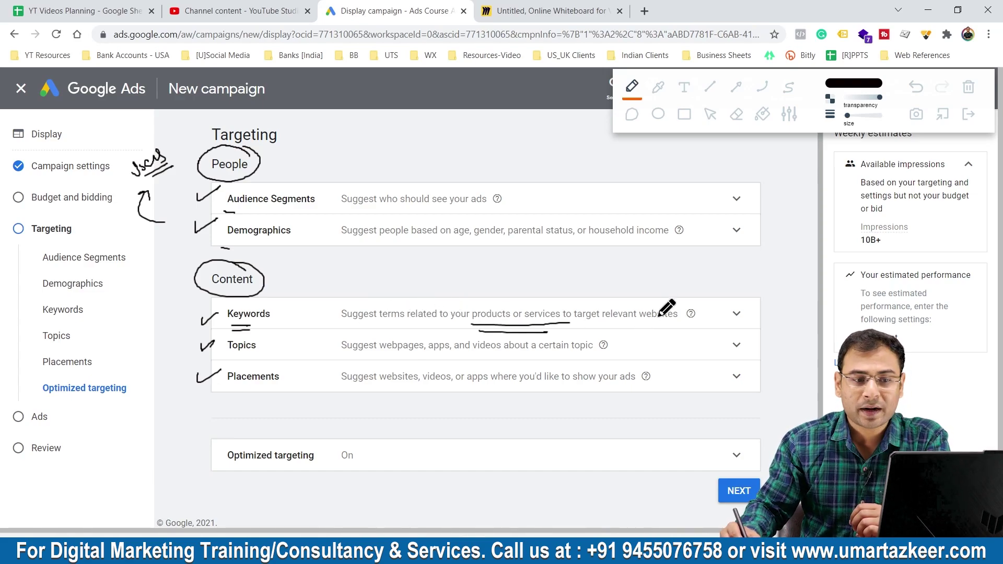
{"action": "left_click_drag", "start_coordinate": [631, 310], "coordinate": [671, 302]}
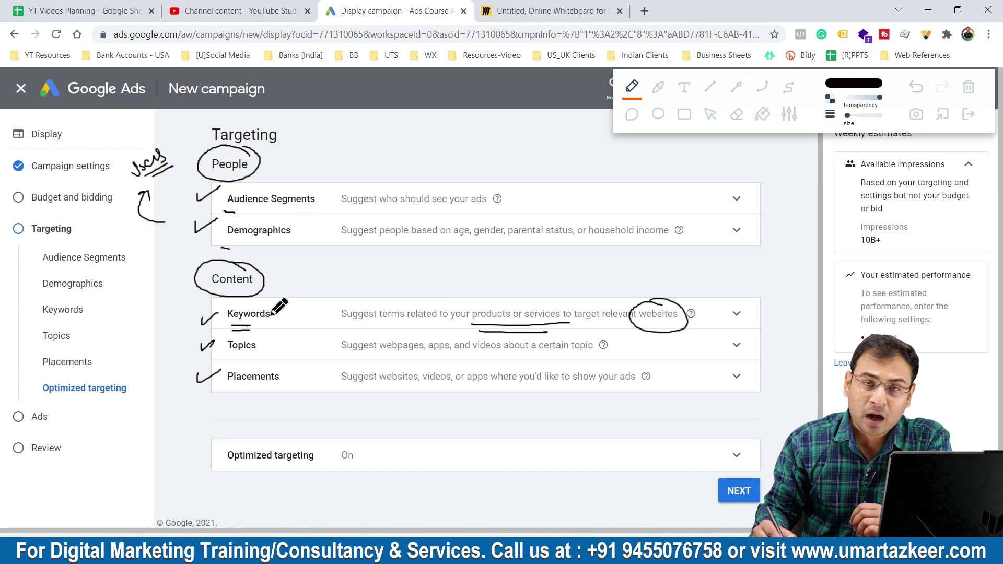
Step: Draw an arrow from "Keywords" to a handwritten, double-underlined "Automobile", and add an arrow pointing at the circled "websites"
{"action": "left_click_drag", "start_coordinate": [264, 306], "coordinate": [288, 289]}
{"action": "mouse_move", "coordinate": [277, 288]}
{"action": "left_mouse_down"}
{"action": "mouse_move", "coordinate": [287, 296]}
{"action": "mouse_move", "coordinate": [369, 277]}
{"action": "left_mouse_up"}
{"action": "left_click_drag", "start_coordinate": [357, 285], "coordinate": [372, 280]}
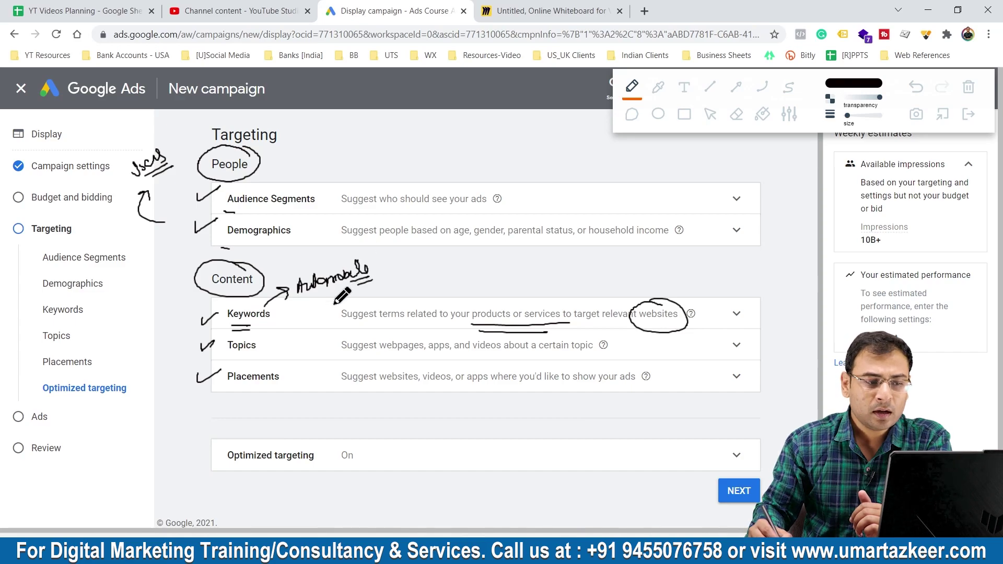
{"action": "mouse_move", "coordinate": [622, 293]}
{"action": "left_mouse_down"}
{"action": "mouse_move", "coordinate": [636, 303]}
{"action": "mouse_move", "coordinate": [625, 307]}
{"action": "left_mouse_up"}
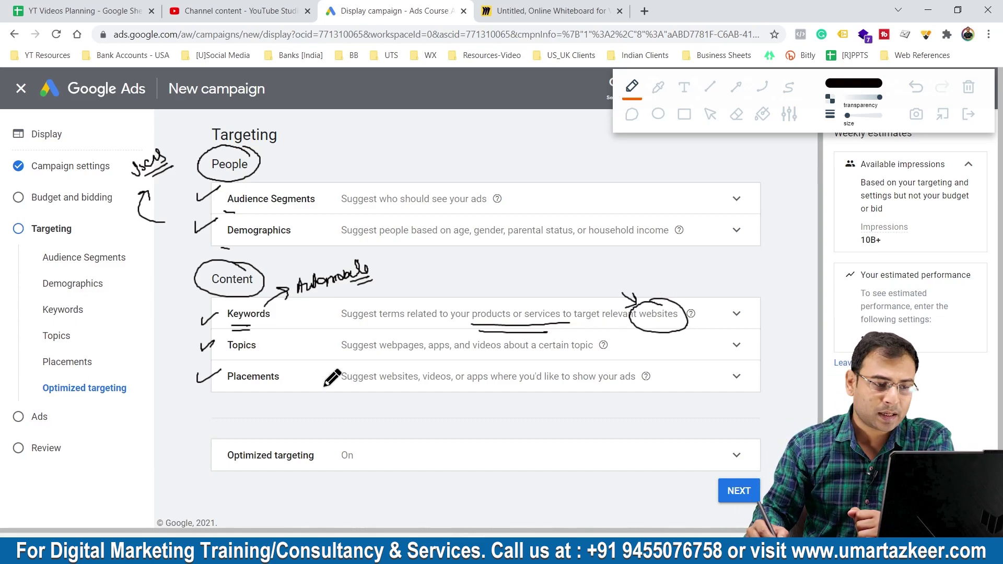
Step: Double-underline "Topics" and "Placements" in the Content section
{"action": "left_click_drag", "start_coordinate": [234, 354], "coordinate": [254, 359]}
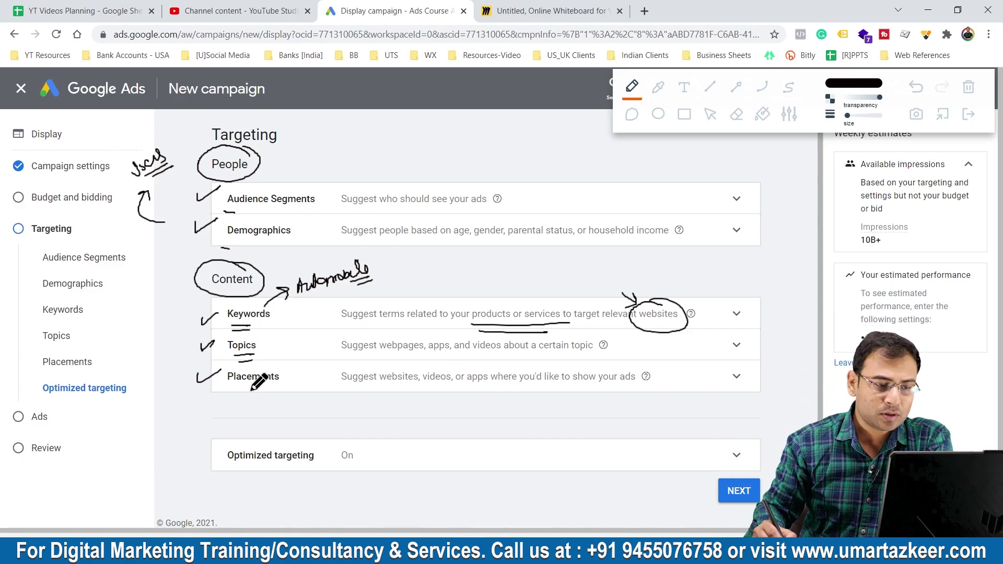
{"action": "left_click_drag", "start_coordinate": [247, 388], "coordinate": [260, 387]}
{"action": "left_click_drag", "start_coordinate": [247, 393], "coordinate": [259, 391]}
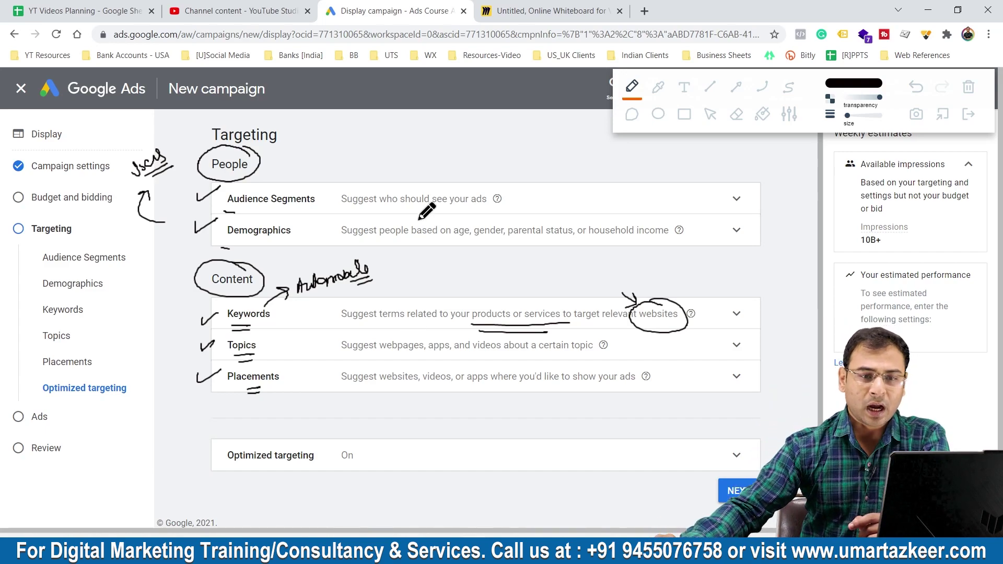
Step: Clear all page annotations, exit the drawing tools and expand the Audience Segments section
{"action": "left_click", "coordinate": [969, 86]}
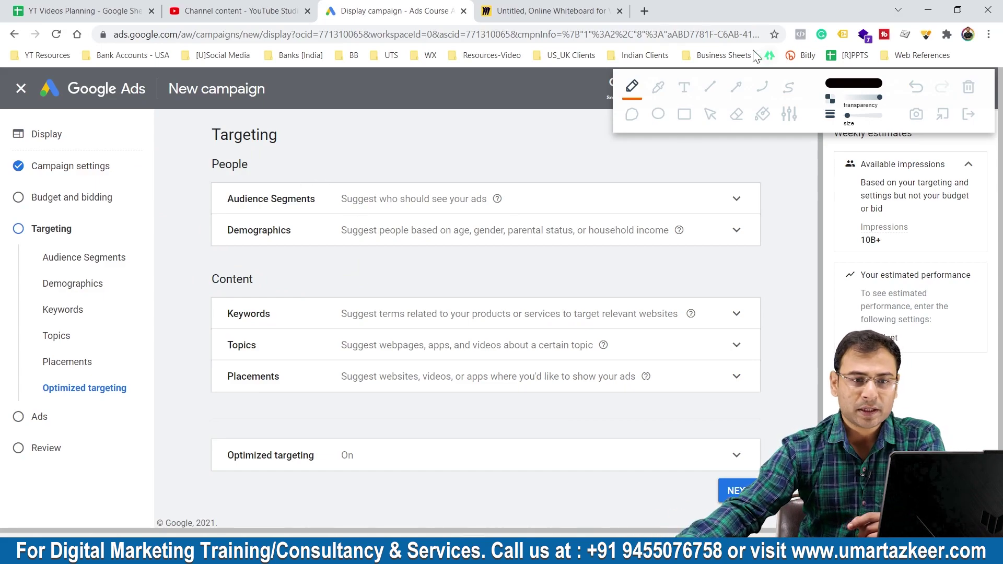
{"action": "left_click", "coordinate": [968, 114]}
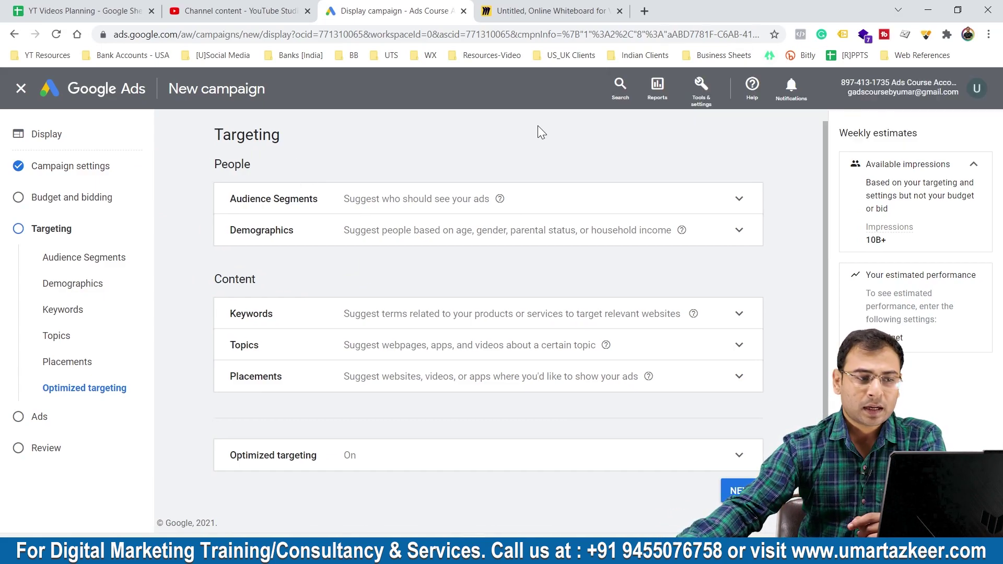
{"action": "left_click", "coordinate": [290, 199]}
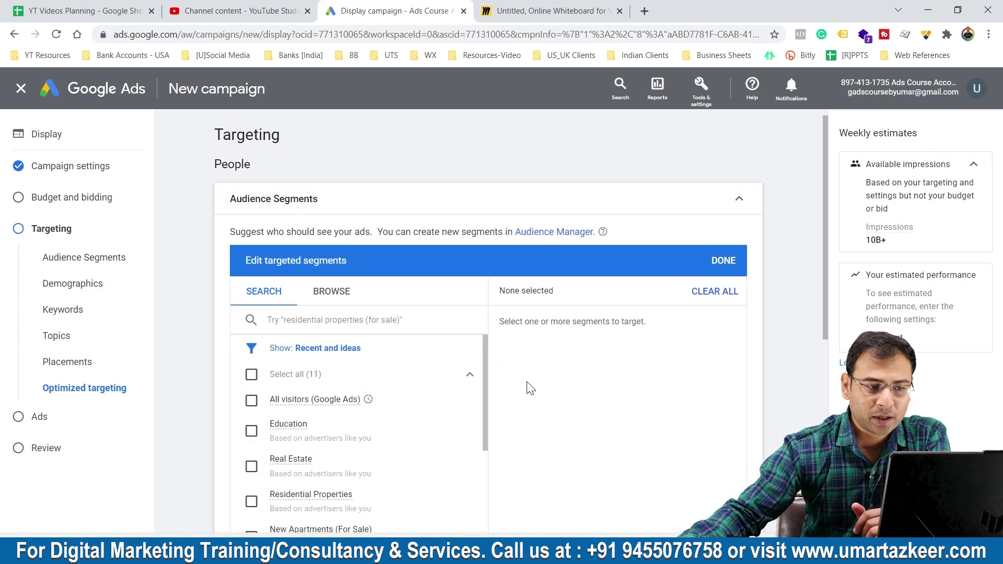
Step: Look over the suggested audience segments and switch the targeted segments editor to browsing by category
{"action": "scroll", "coordinate": [528, 387], "scroll_direction": "down", "scroll_amount": 2}
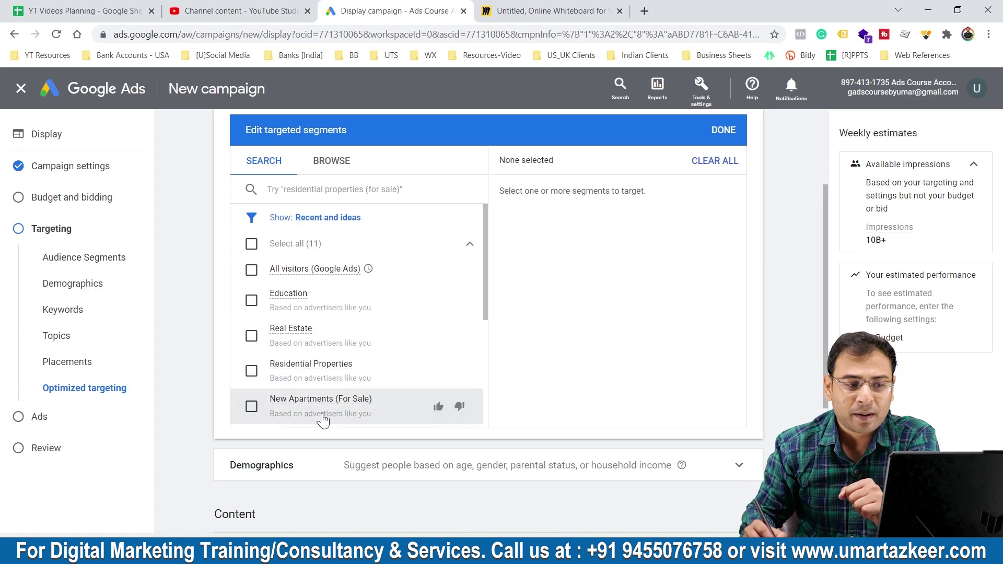
{"action": "mouse_move", "coordinate": [321, 411]}
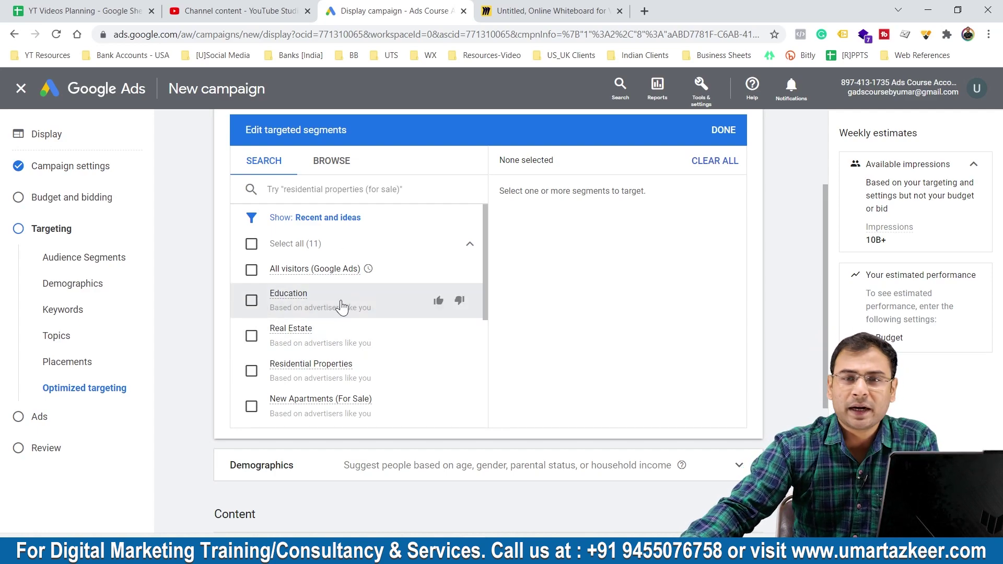
{"action": "left_click", "coordinate": [331, 173]}
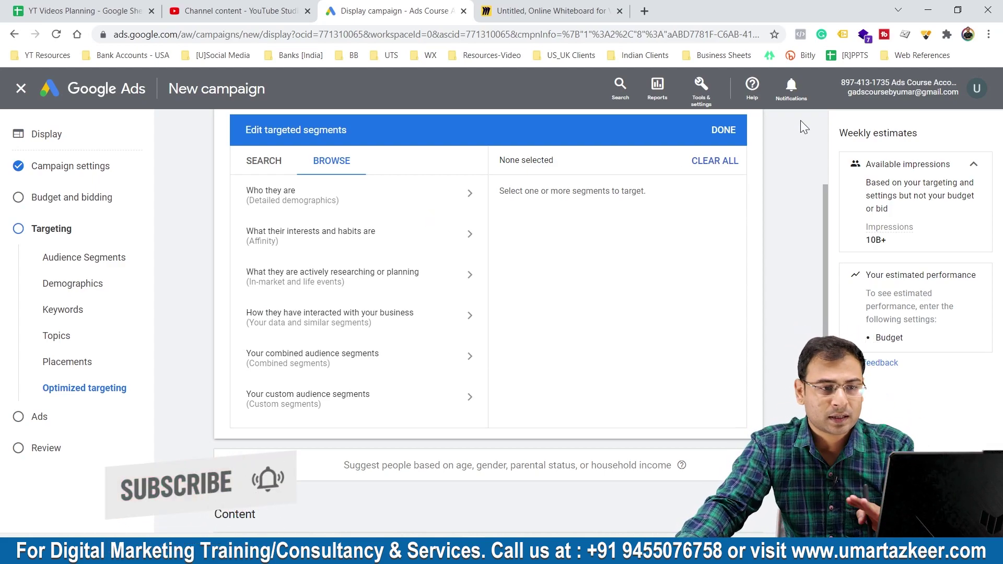
Step: Close the targeted segments editor without selecting anything and reopen it
{"action": "left_click", "coordinate": [723, 130]}
{"action": "left_click_drag", "start_coordinate": [216, 179], "coordinate": [326, 177]}
{"action": "left_click", "coordinate": [259, 179]}
{"action": "left_click", "coordinate": [339, 177]}
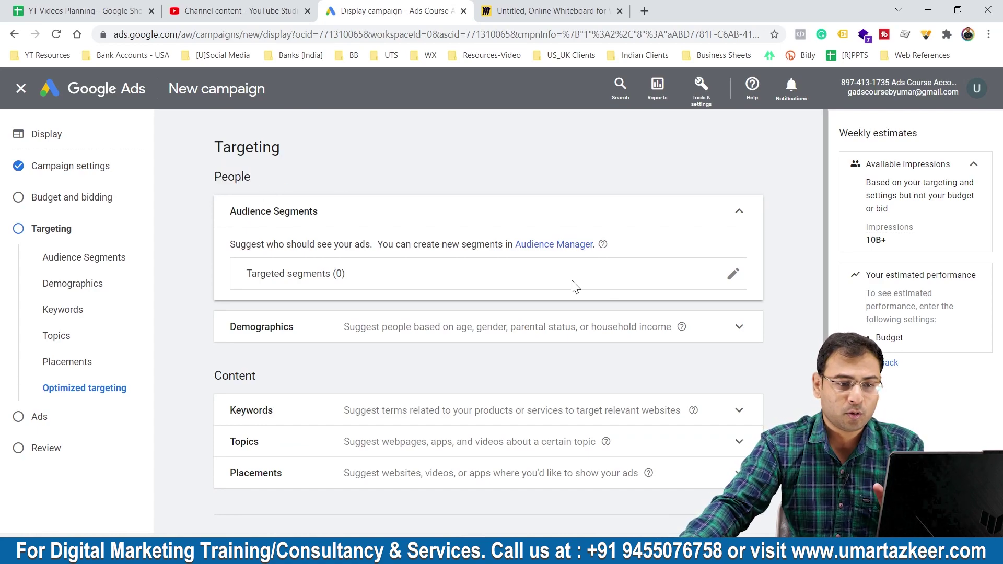
{"action": "left_click", "coordinate": [732, 274]}
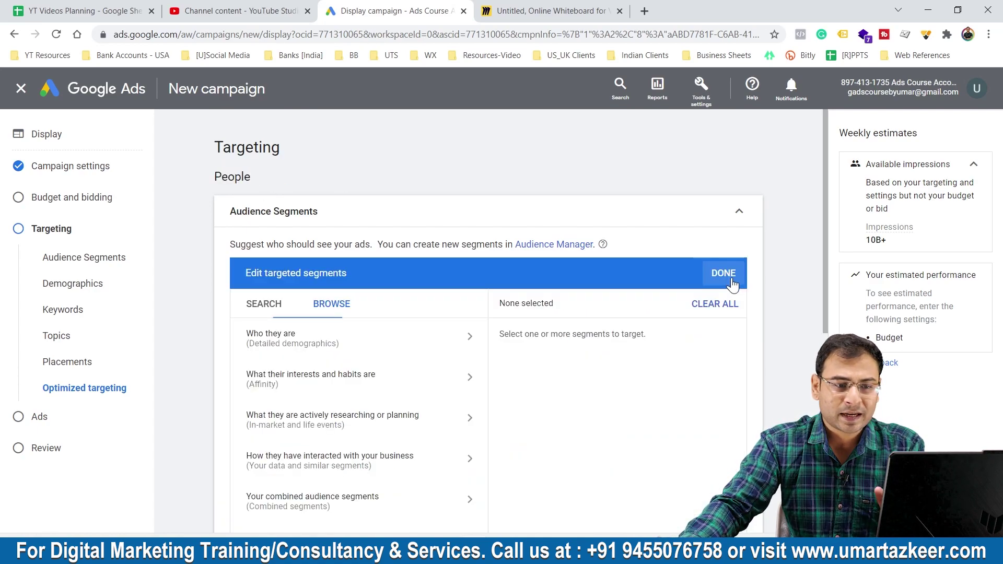
Step: Open the detailed demographics, expand Parental Status and examine the Parents segments, including the details of Parents of Preschoolers (4-5 years)
{"action": "scroll", "coordinate": [365, 211], "scroll_direction": "down", "scroll_amount": 1}
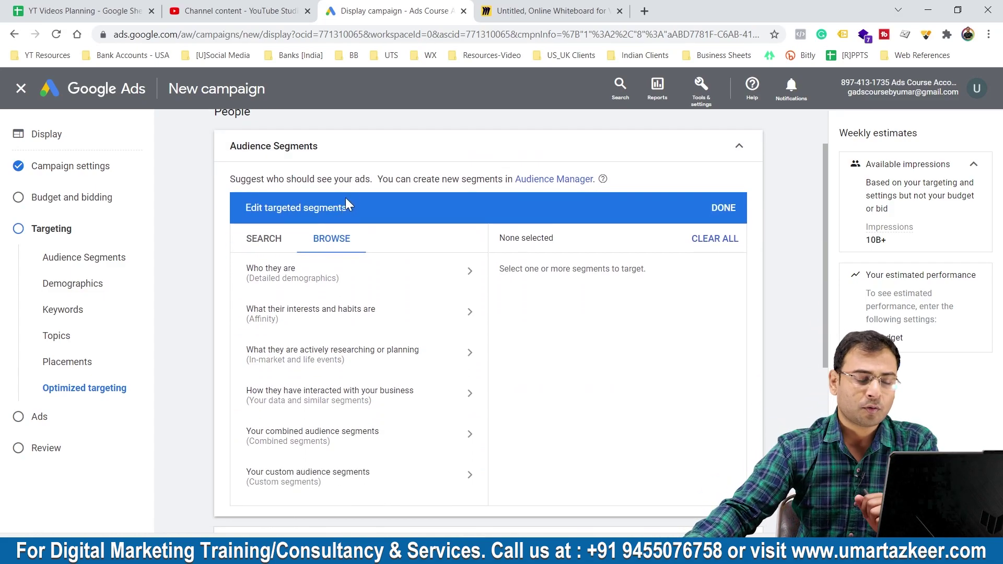
{"action": "left_click", "coordinate": [278, 275]}
{"action": "left_click", "coordinate": [271, 276]}
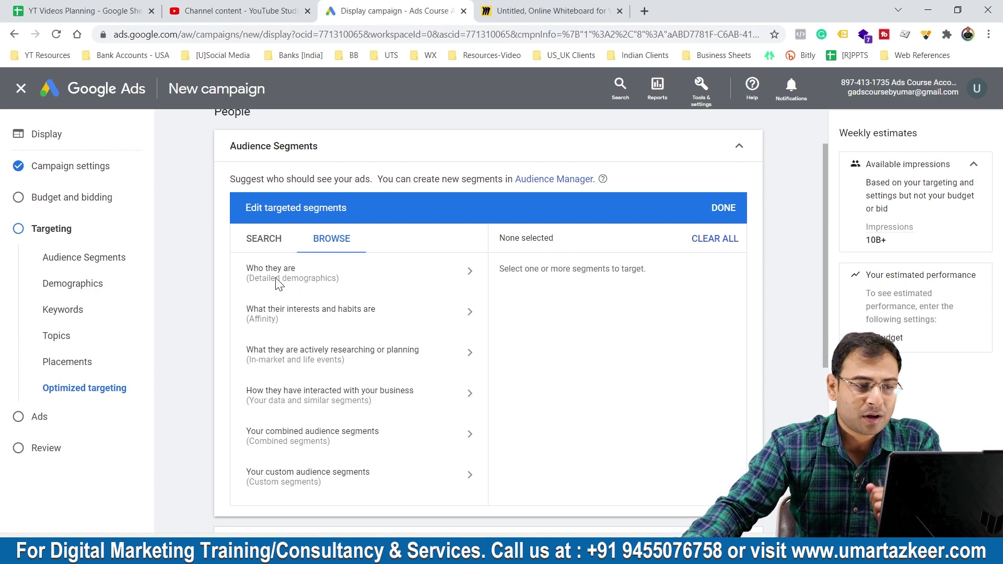
{"action": "left_click", "coordinate": [278, 280]}
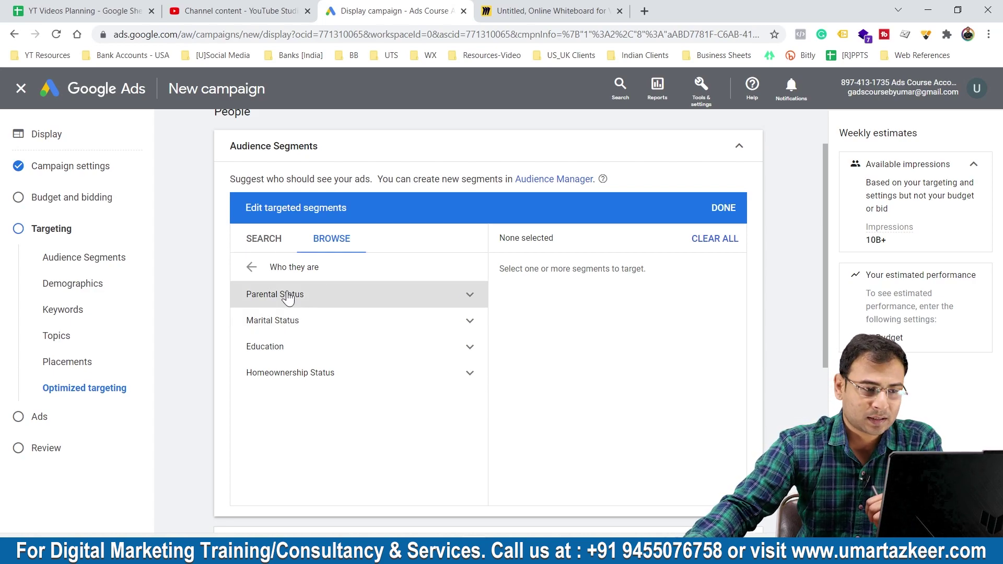
{"action": "left_click", "coordinate": [295, 294]}
{"action": "left_click", "coordinate": [407, 326]}
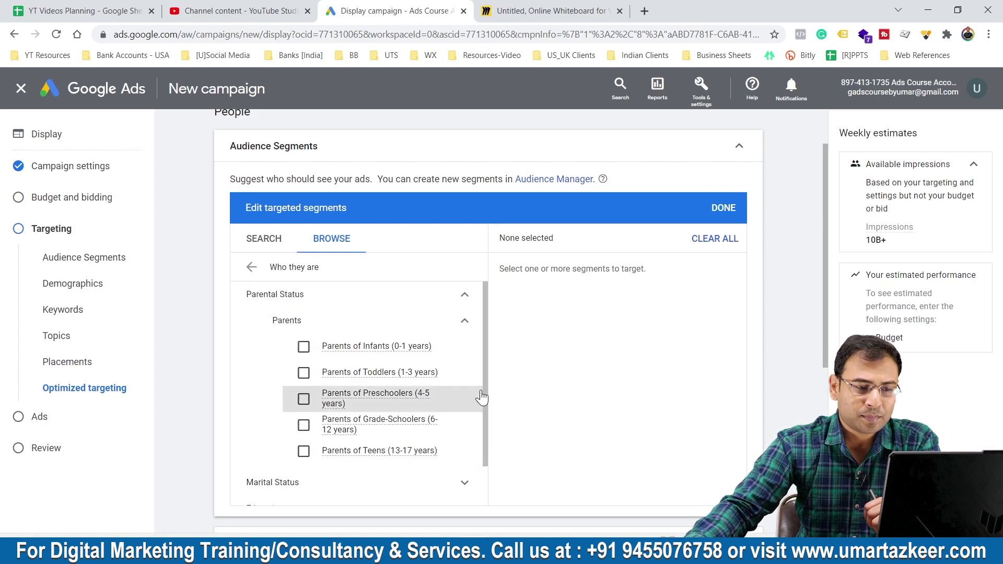
{"action": "scroll", "coordinate": [400, 366], "scroll_direction": "down", "scroll_amount": 2}
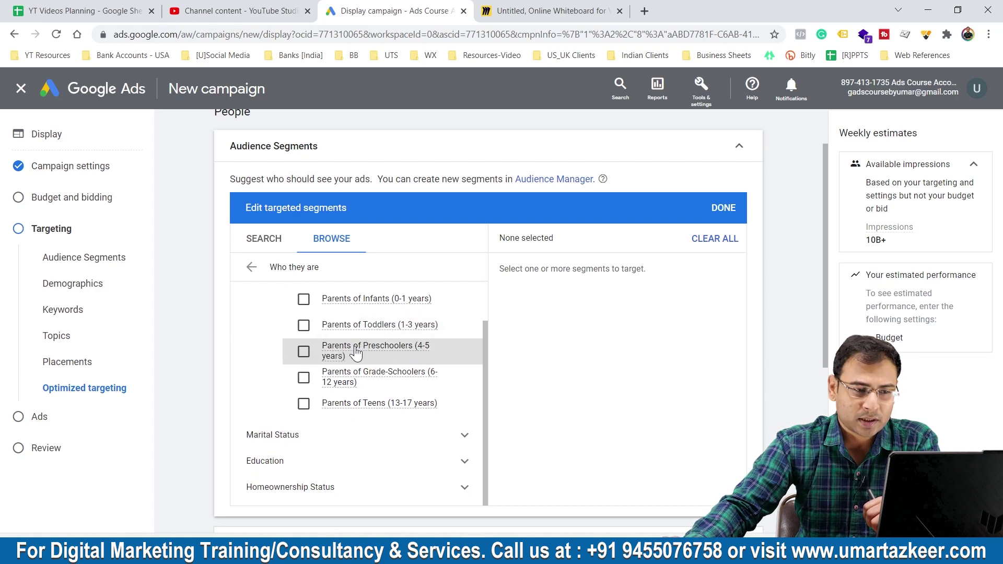
{"action": "mouse_move", "coordinate": [396, 351]}
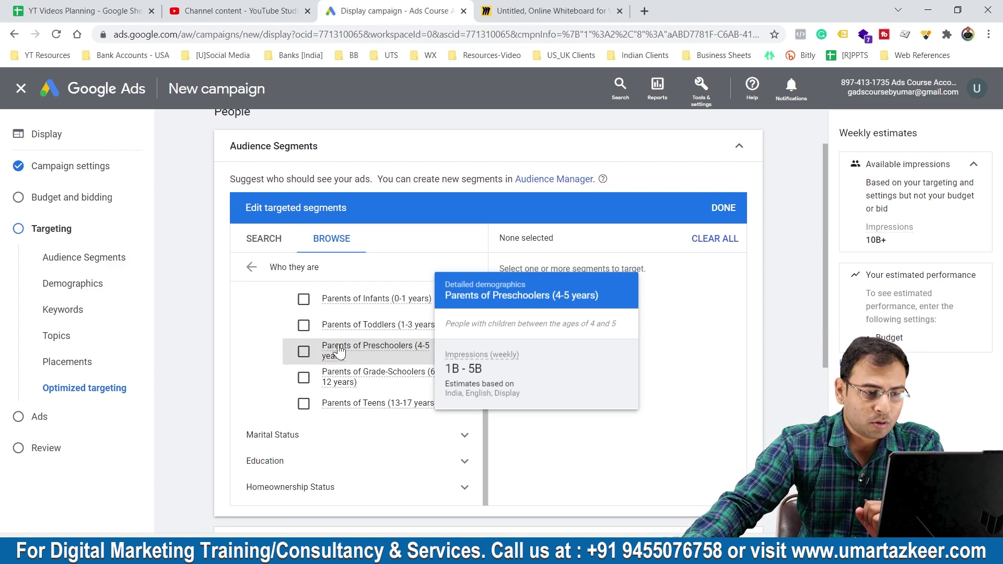
Step: Examine the Marital Status, Education and Homeownership Status options under detailed demographics and return to the category list
{"action": "left_click", "coordinate": [251, 267]}
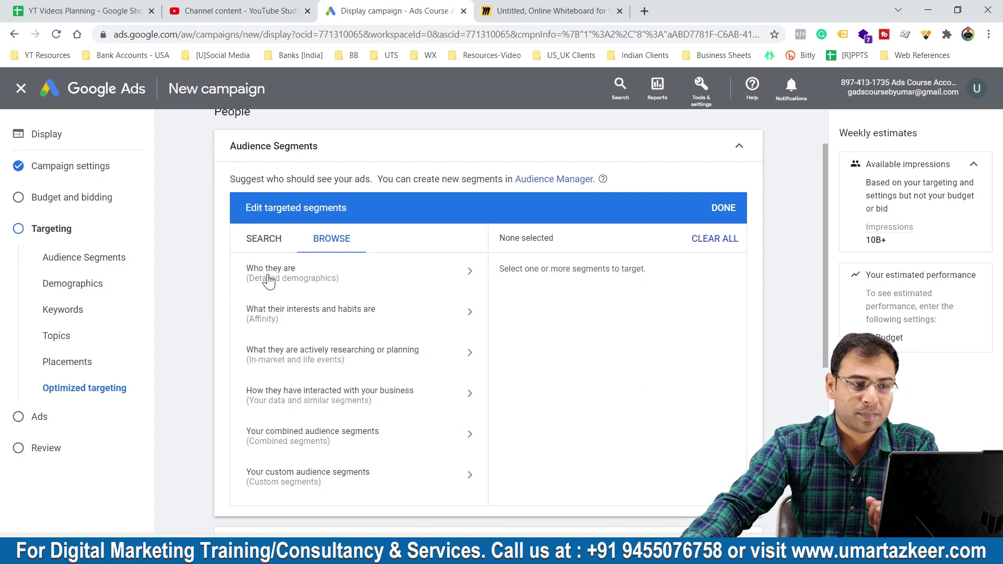
{"action": "left_click", "coordinate": [284, 279]}
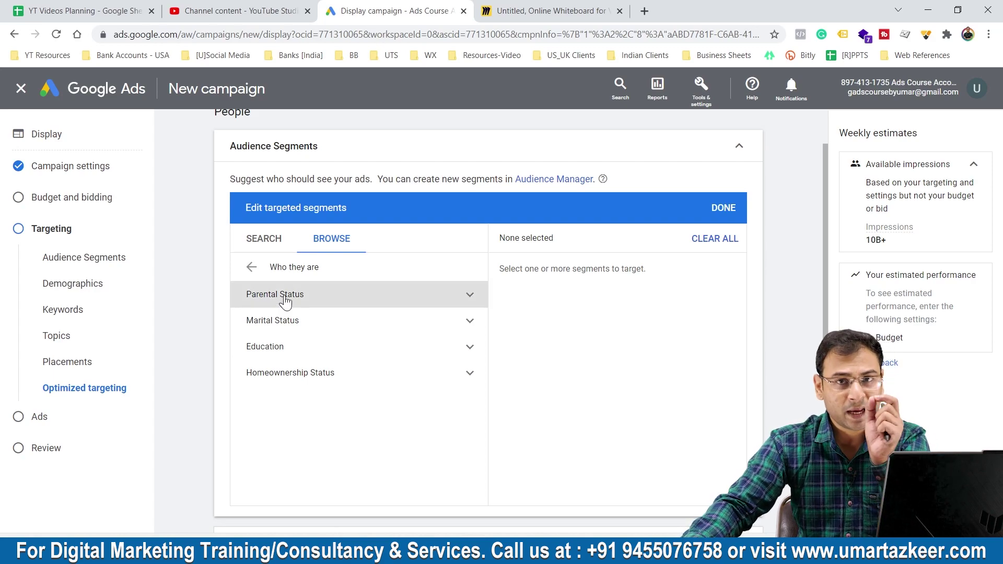
{"action": "left_click", "coordinate": [289, 321]}
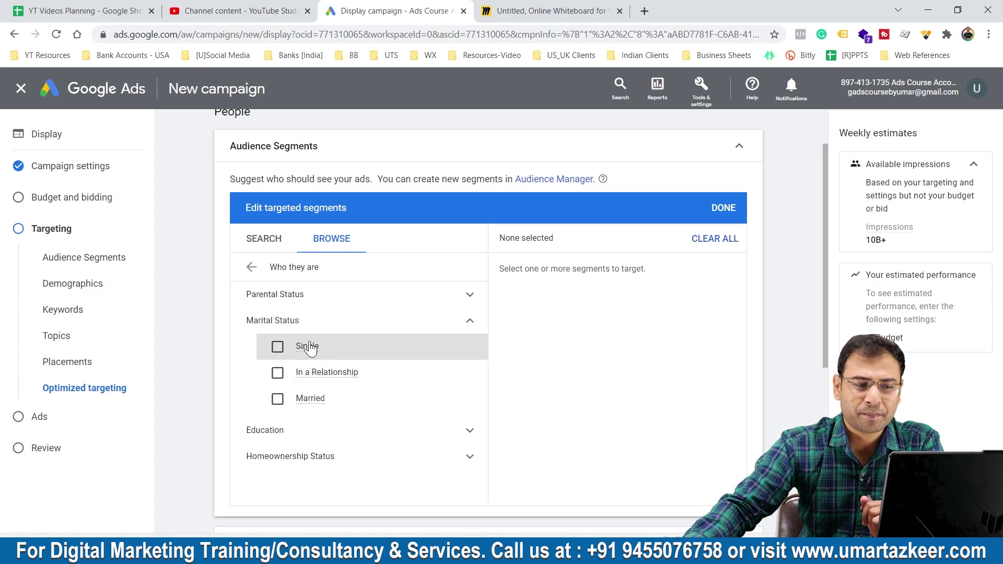
{"action": "left_click", "coordinate": [471, 322]}
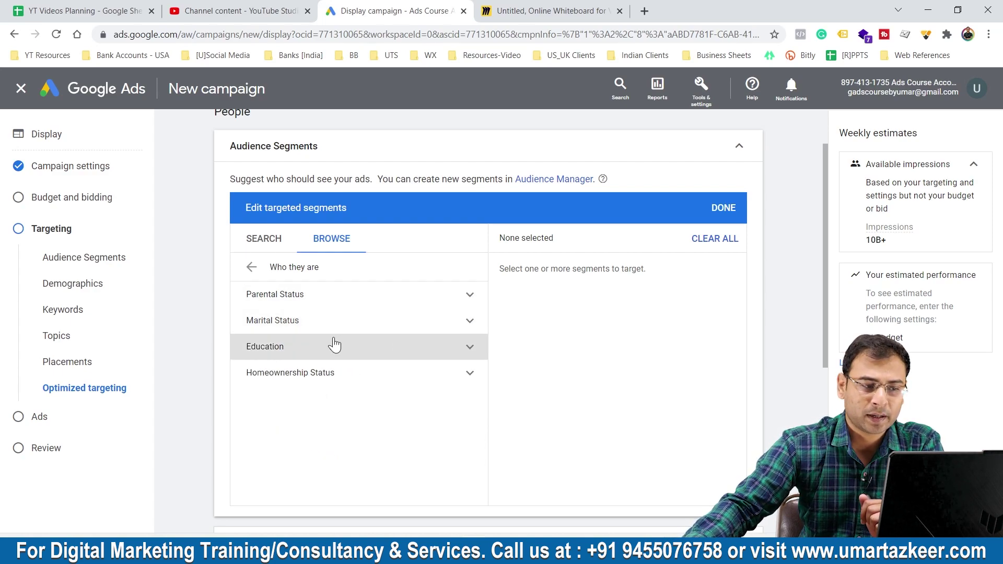
{"action": "left_click", "coordinate": [294, 347]}
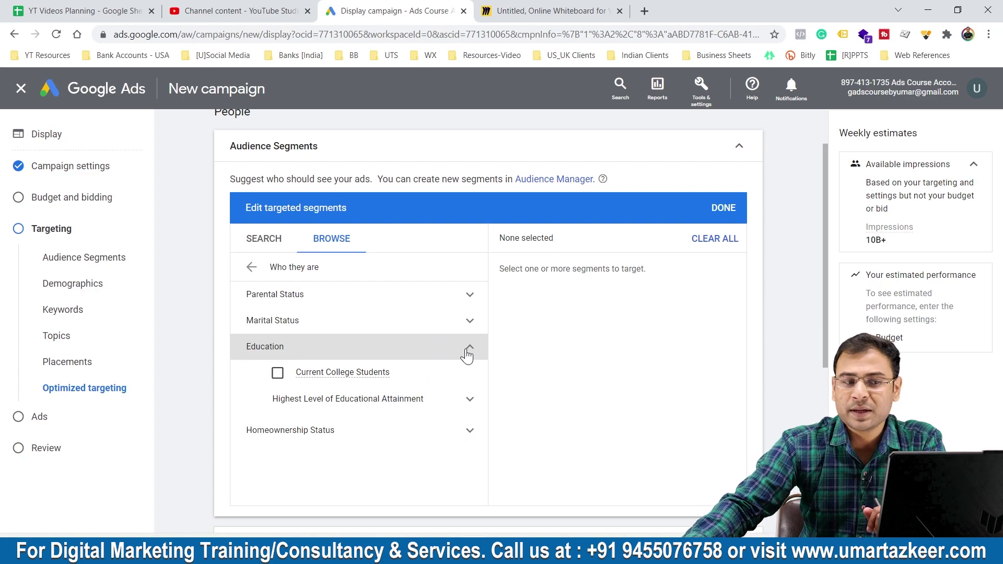
{"action": "scroll", "coordinate": [540, 341], "scroll_direction": "down", "scroll_amount": 1}
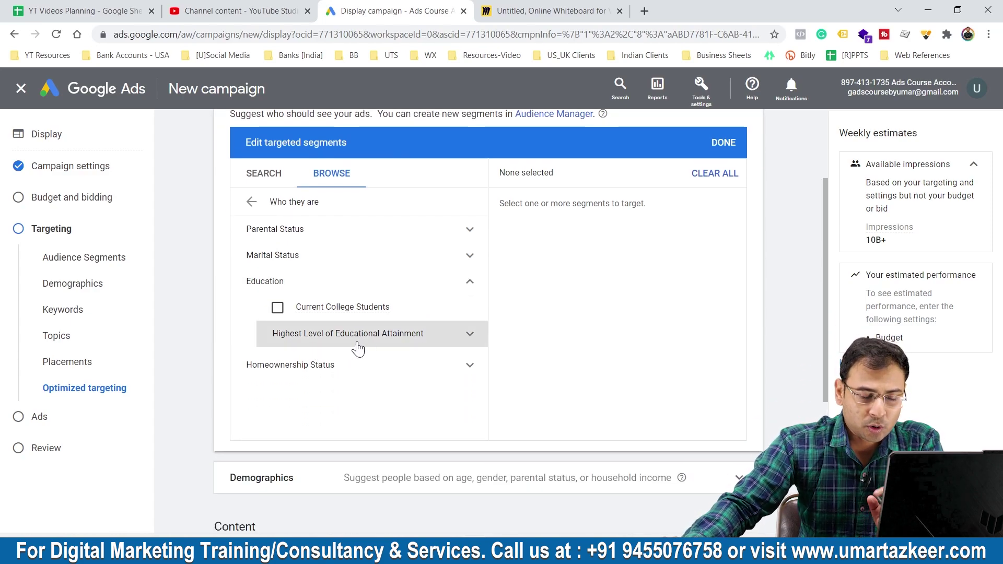
{"action": "left_click", "coordinate": [474, 282]}
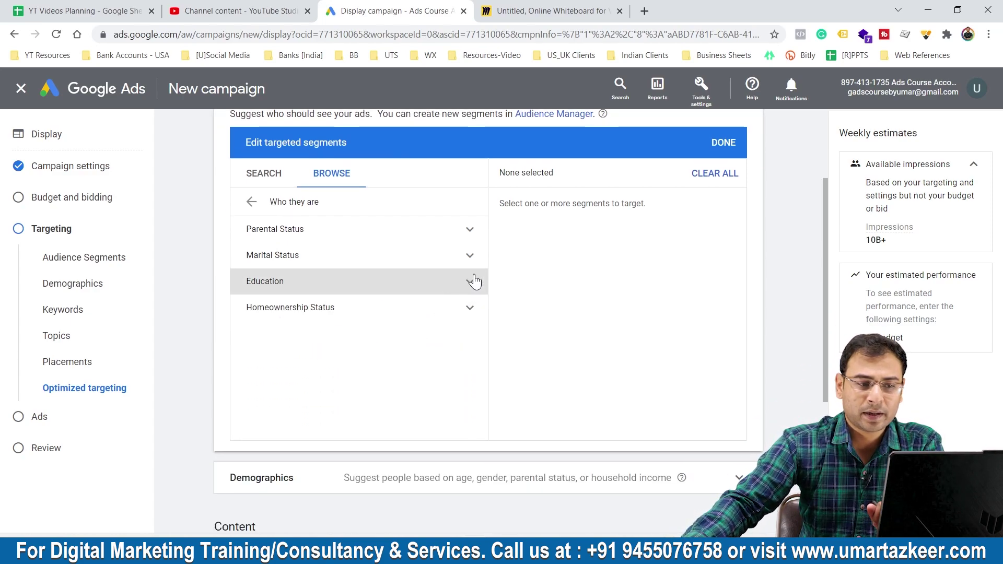
{"action": "left_click", "coordinate": [338, 306]}
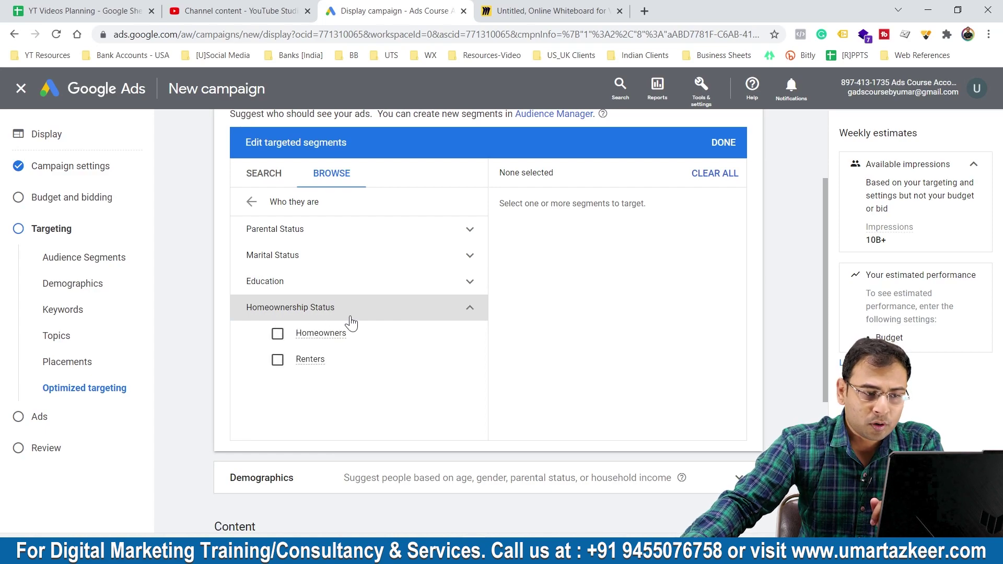
{"action": "mouse_move", "coordinate": [312, 366]}
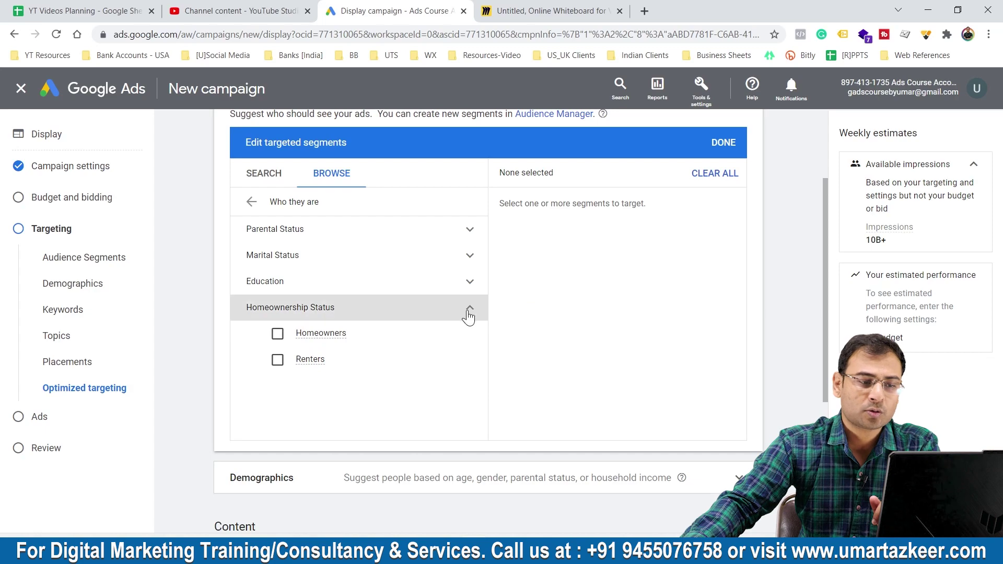
{"action": "left_click", "coordinate": [469, 313]}
{"action": "left_click", "coordinate": [251, 202]}
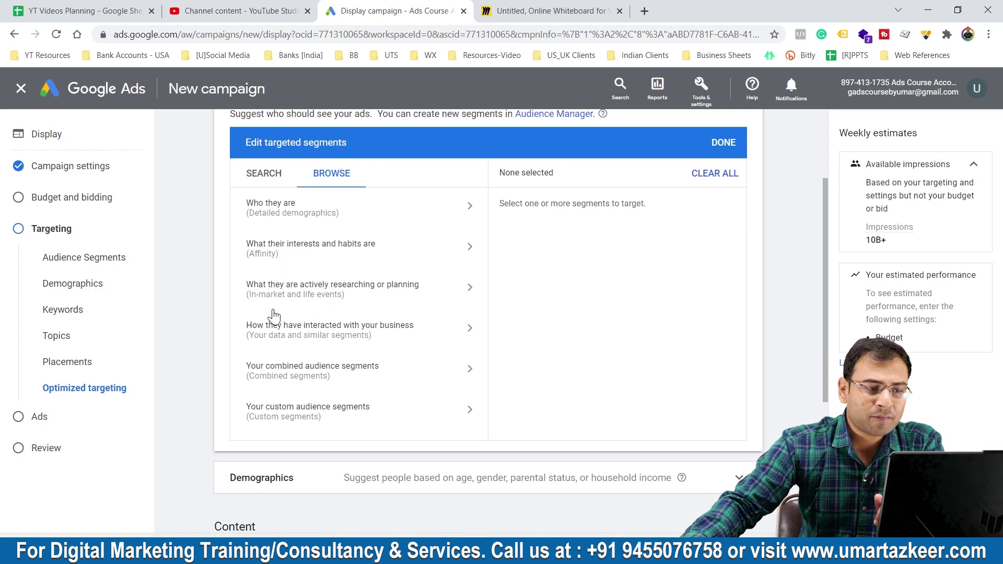
Step: Examine the Affinity segments and the In-market segments, including the details of the in-market Home & Garden segment
{"action": "left_click", "coordinate": [319, 253]}
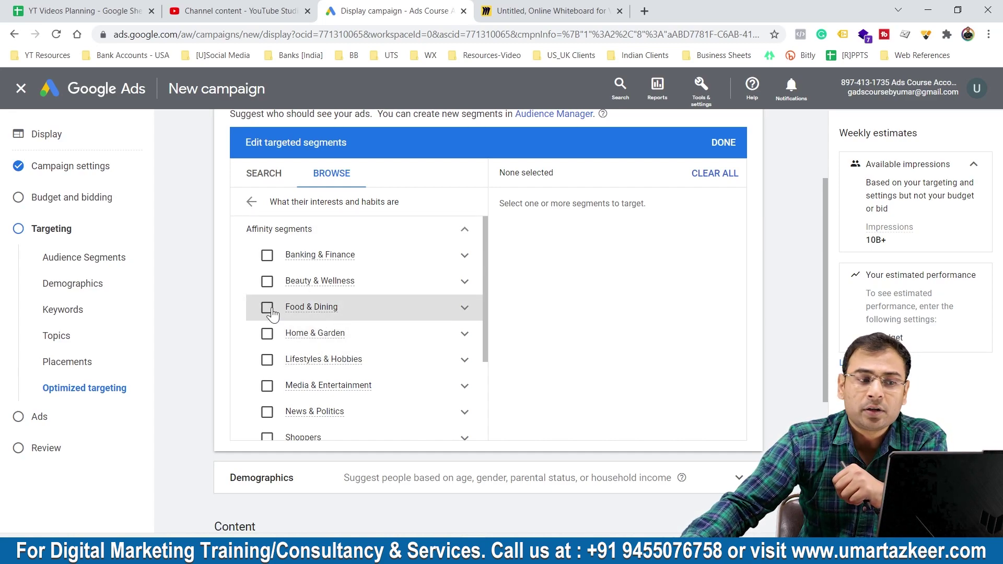
{"action": "left_click", "coordinate": [252, 203]}
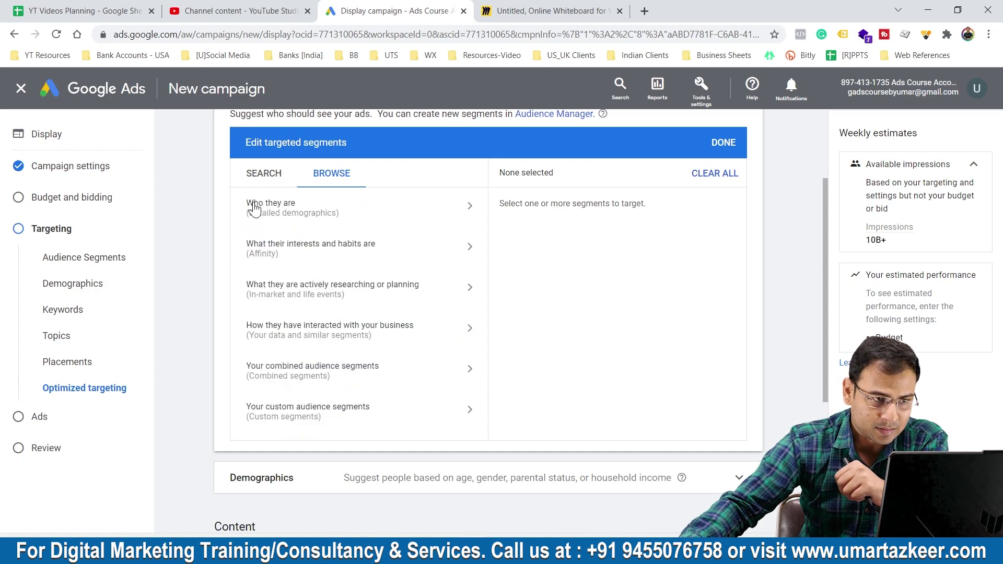
{"action": "left_click", "coordinate": [293, 288]}
{"action": "left_click", "coordinate": [328, 236]}
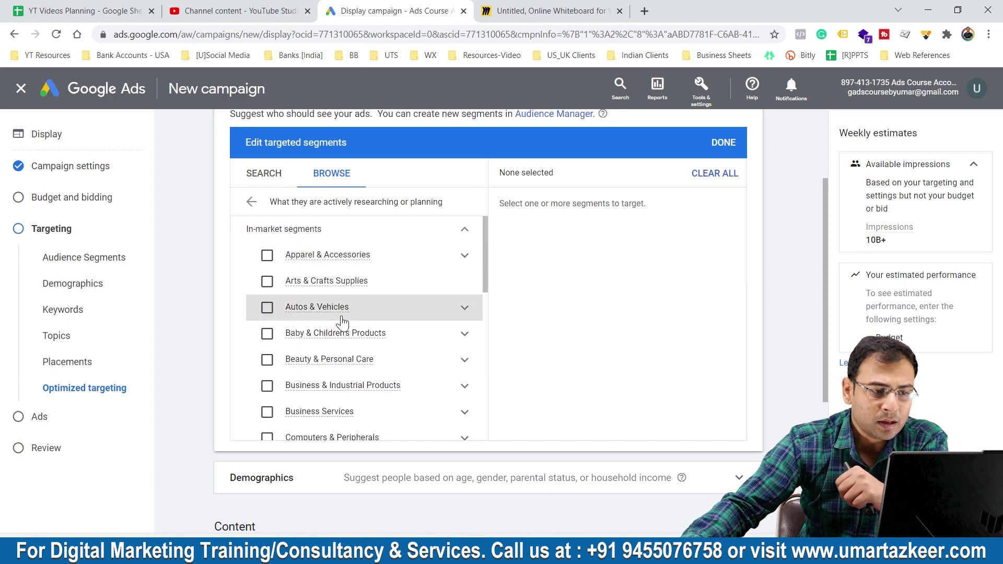
{"action": "scroll", "coordinate": [377, 329], "scroll_direction": "down", "scroll_amount": 1}
{"action": "scroll", "coordinate": [377, 329], "scroll_direction": "down", "scroll_amount": 4}
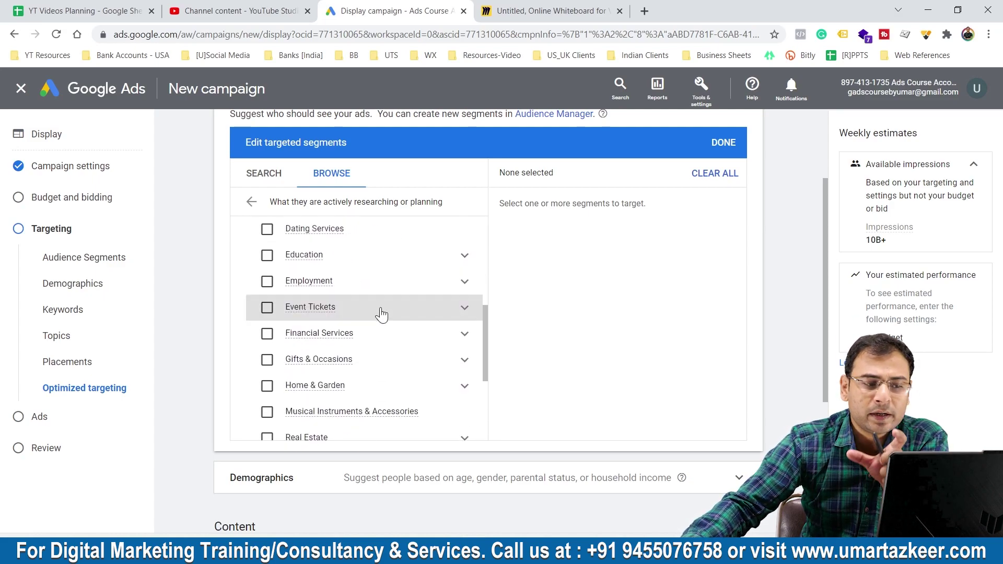
{"action": "mouse_move", "coordinate": [311, 385]}
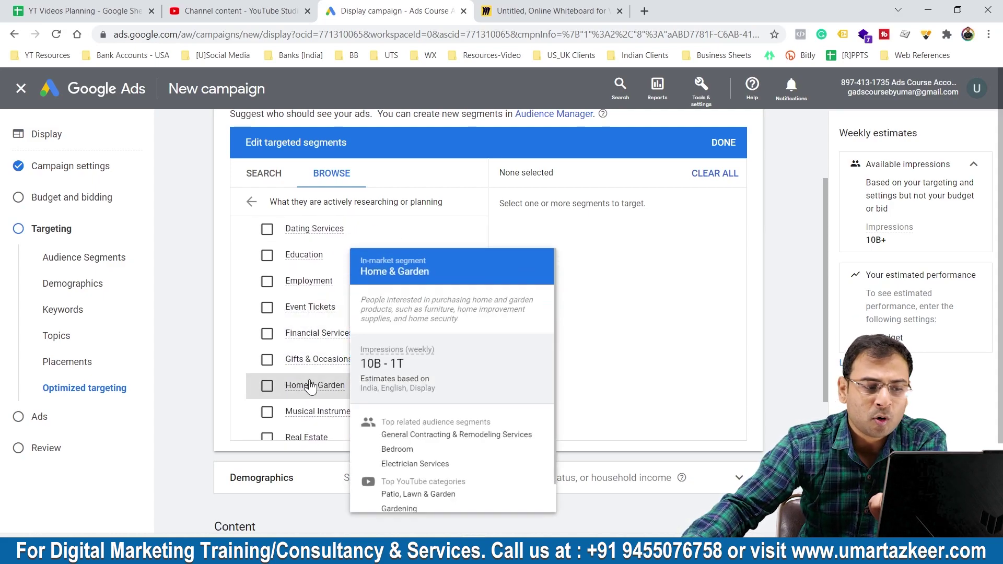
{"action": "left_click", "coordinate": [252, 202]}
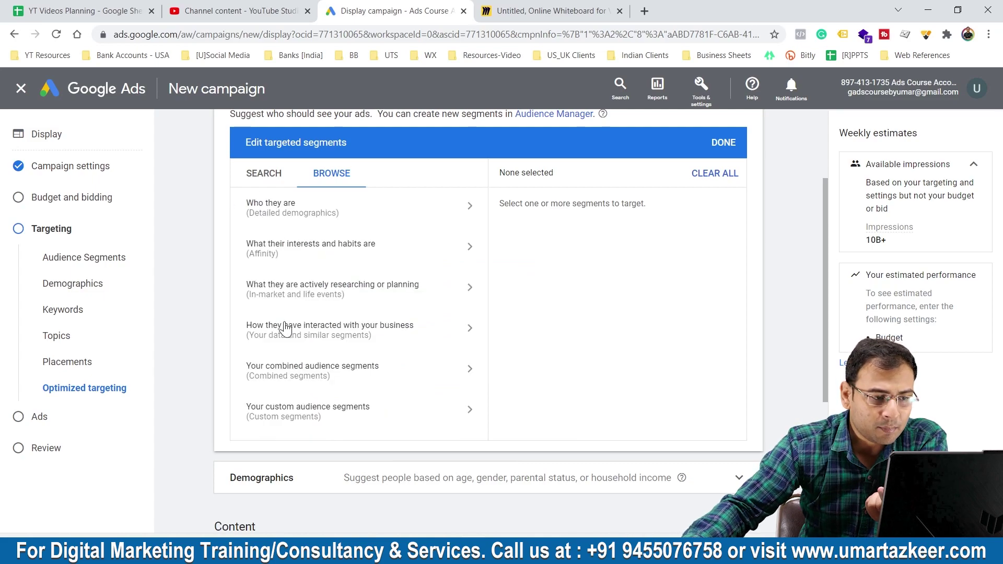
Step: Compare the In-market segments with the Affinity segments again and return to the category list
{"action": "left_click", "coordinate": [284, 290]}
{"action": "scroll", "coordinate": [340, 383], "scroll_direction": "down", "scroll_amount": 7}
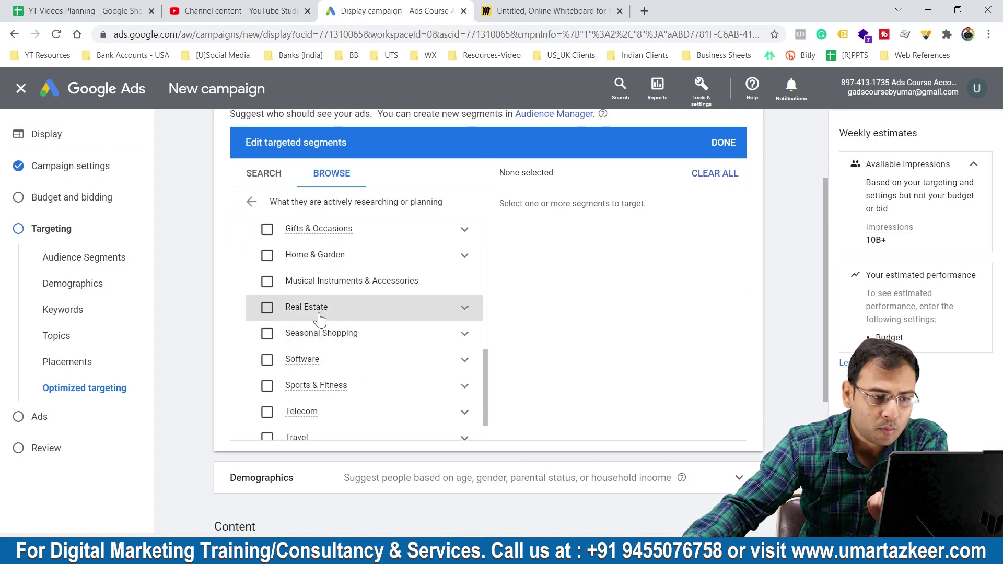
{"action": "left_click", "coordinate": [251, 202]}
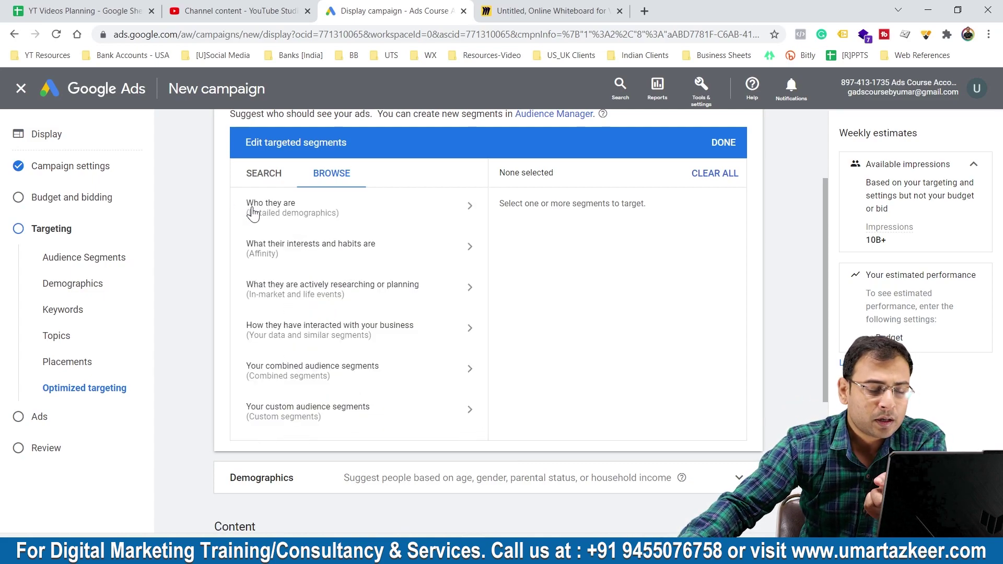
{"action": "left_click", "coordinate": [311, 250]}
{"action": "scroll", "coordinate": [355, 303], "scroll_direction": "down", "scroll_amount": 2}
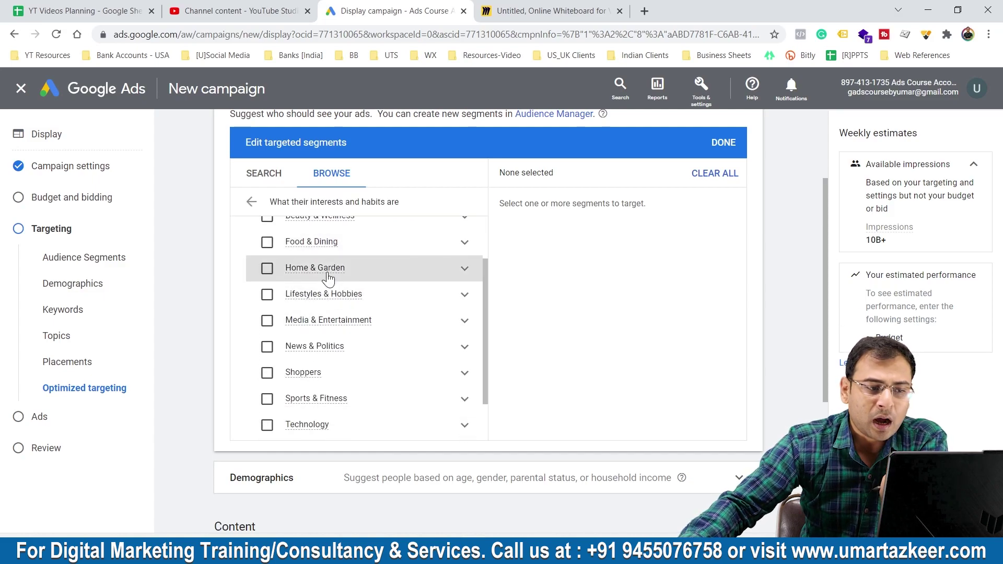
{"action": "left_click", "coordinate": [251, 202]}
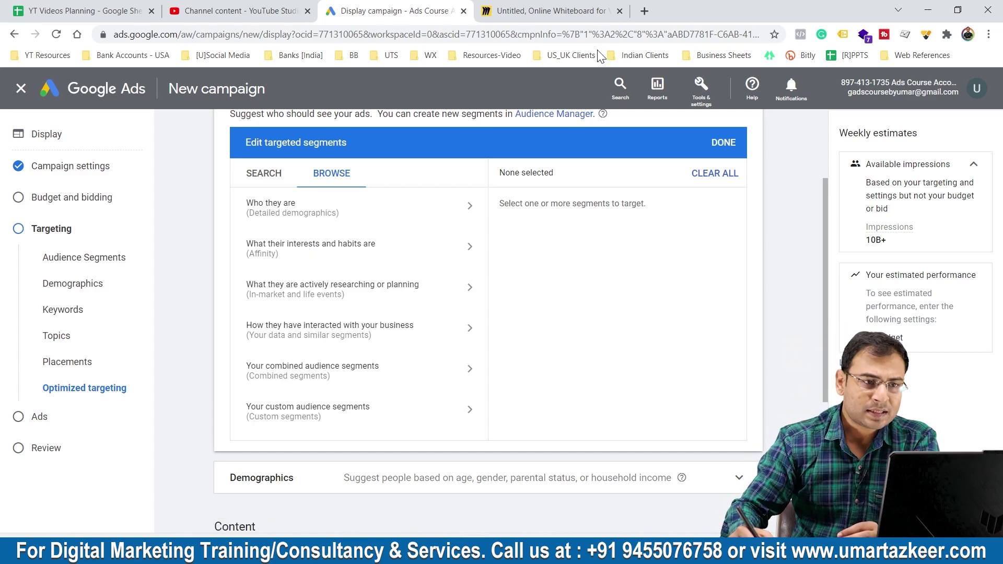
Step: Switch to the Miro whiteboard and handwrite a double-underlined "affinity" in an empty area
{"action": "left_click", "coordinate": [561, 13]}
{"action": "scroll", "coordinate": [733, 213], "scroll_direction": "down", "scroll_amount": 3}
{"action": "scroll", "coordinate": [733, 213], "scroll_direction": "down", "scroll_amount": 5}
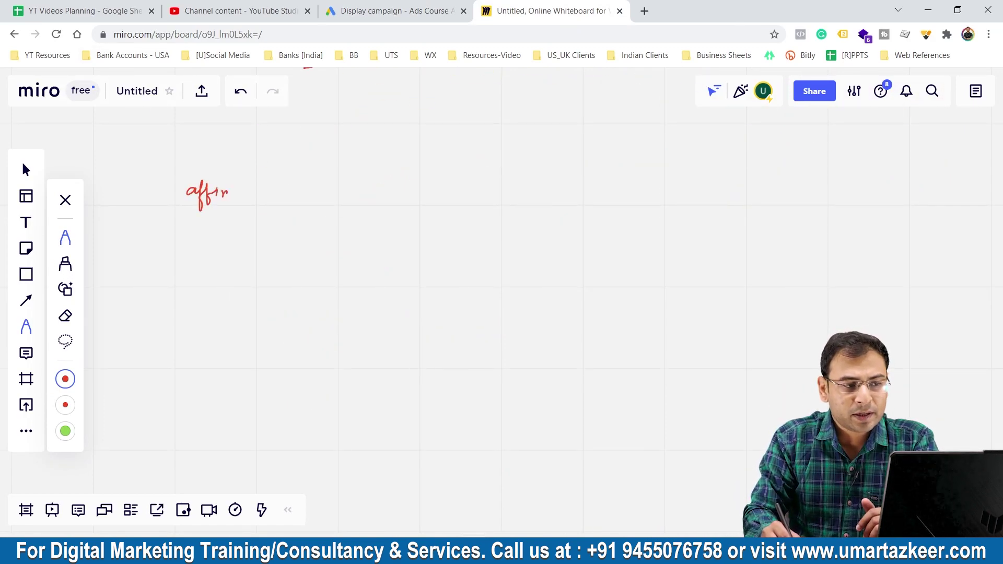
{"action": "left_click_drag", "start_coordinate": [244, 180], "coordinate": [253, 207]}
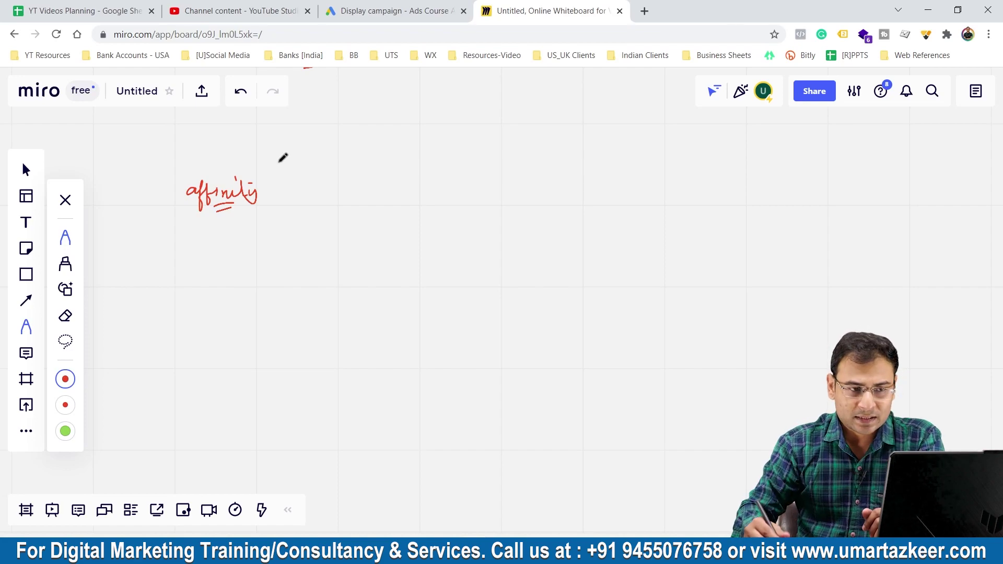
Step: Sketch two stick figures labelled "USER" beside "affinity", with arrows leading to handwritten "electronics" and double-underlined "sports"
{"action": "left_click_drag", "start_coordinate": [553, 136], "coordinate": [578, 151]}
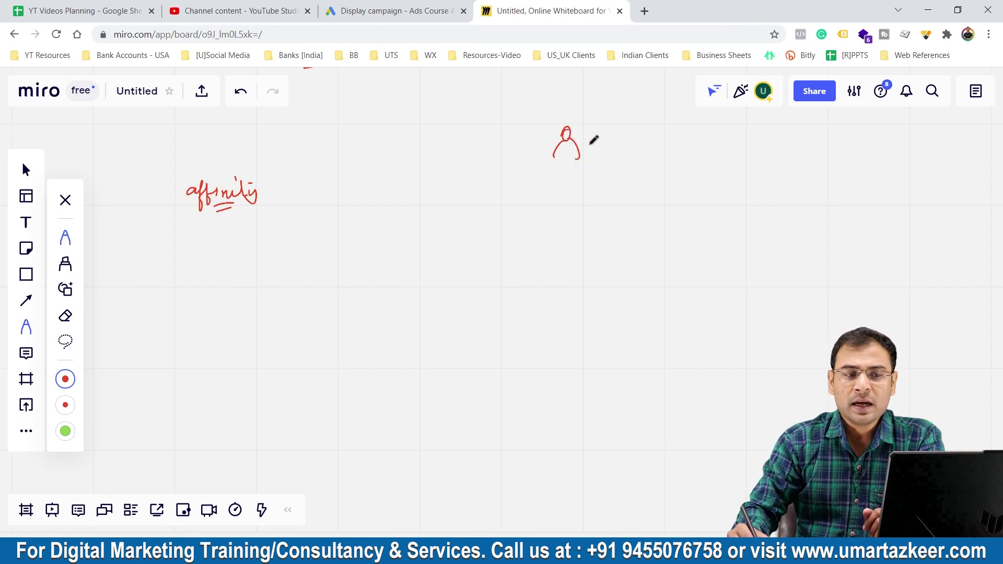
{"action": "left_click_drag", "start_coordinate": [626, 129], "coordinate": [633, 144]}
{"action": "mouse_move", "coordinate": [645, 140]}
{"action": "left_mouse_down"}
{"action": "mouse_move", "coordinate": [668, 140]}
{"action": "mouse_move", "coordinate": [661, 147]}
{"action": "mouse_move", "coordinate": [787, 133]}
{"action": "left_mouse_up"}
{"action": "mouse_move", "coordinate": [574, 246]}
{"action": "left_mouse_down"}
{"action": "mouse_move", "coordinate": [587, 275]}
{"action": "mouse_move", "coordinate": [618, 251]}
{"action": "mouse_move", "coordinate": [652, 255]}
{"action": "left_mouse_up"}
{"action": "left_click_drag", "start_coordinate": [656, 251], "coordinate": [683, 249]}
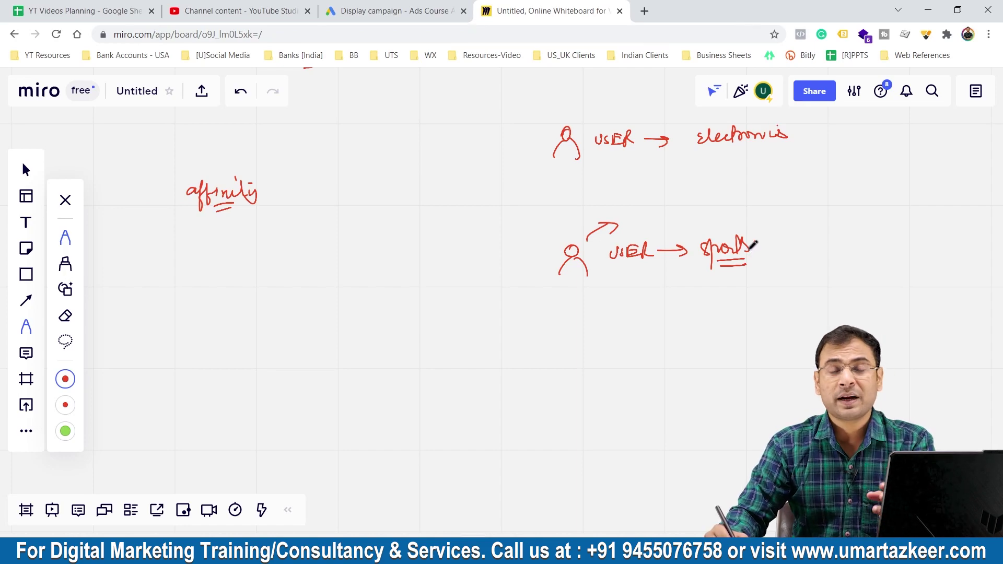
Step: Circle the handwritten "sports" and "affinity", and double-underline "electronics"
{"action": "mouse_move", "coordinate": [756, 236]}
{"action": "left_mouse_down"}
{"action": "mouse_move", "coordinate": [688, 232]}
{"action": "mouse_move", "coordinate": [765, 254]}
{"action": "mouse_move", "coordinate": [742, 222]}
{"action": "left_mouse_up"}
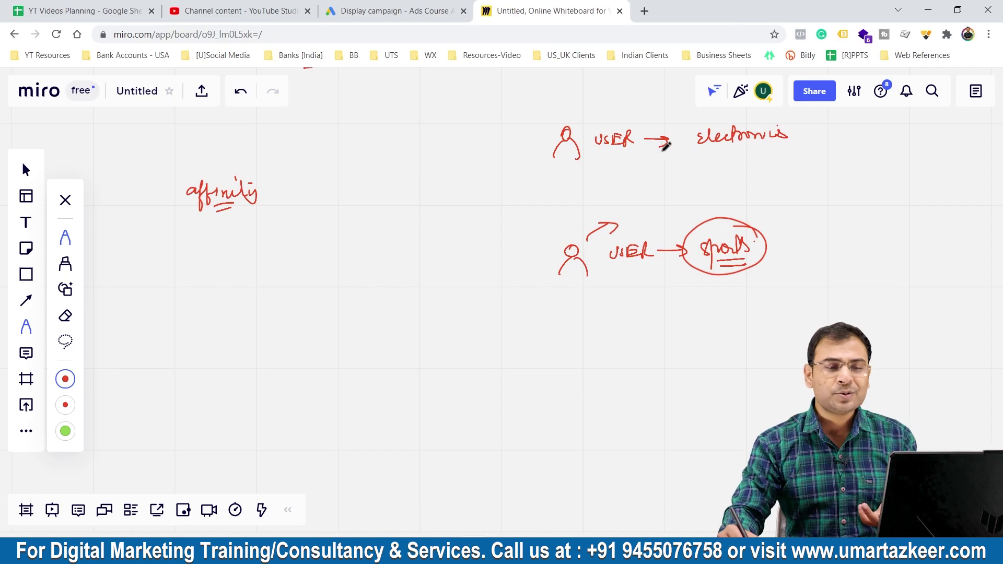
{"action": "left_click_drag", "start_coordinate": [742, 154], "coordinate": [762, 157]}
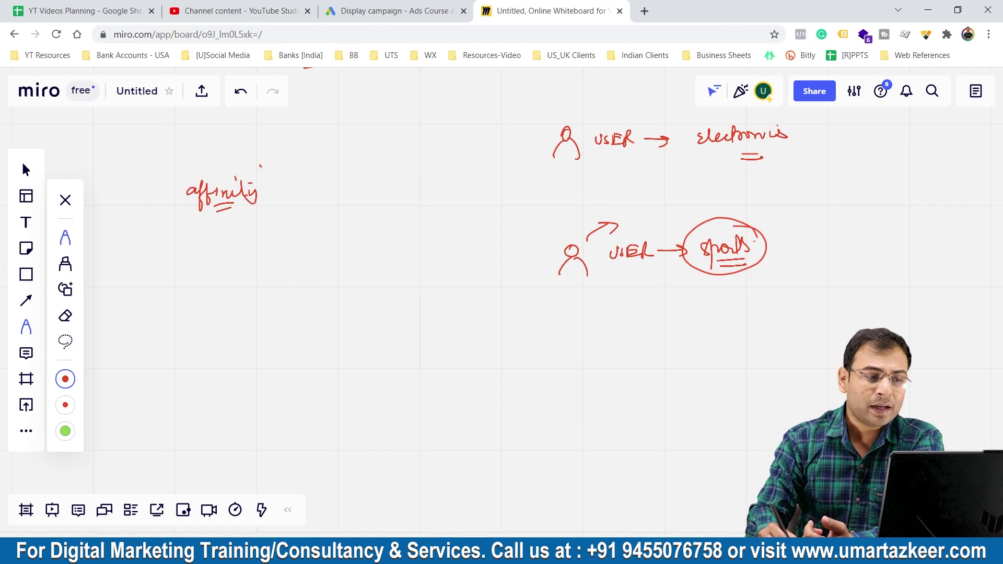
{"action": "mouse_move", "coordinate": [259, 163]}
{"action": "left_mouse_down"}
{"action": "mouse_move", "coordinate": [157, 209]}
{"action": "mouse_move", "coordinate": [244, 153]}
{"action": "left_mouse_up"}
Step: Handwrite "In market", "Audience", "(users)" and "people" below "affinity", with an arrow to a circled, double-underlined "Actively"
{"action": "mouse_move", "coordinate": [147, 372]}
{"action": "left_mouse_down"}
{"action": "mouse_move", "coordinate": [148, 384]}
{"action": "mouse_move", "coordinate": [162, 381]}
{"action": "left_mouse_up"}
{"action": "left_click_drag", "start_coordinate": [171, 382], "coordinate": [239, 360]}
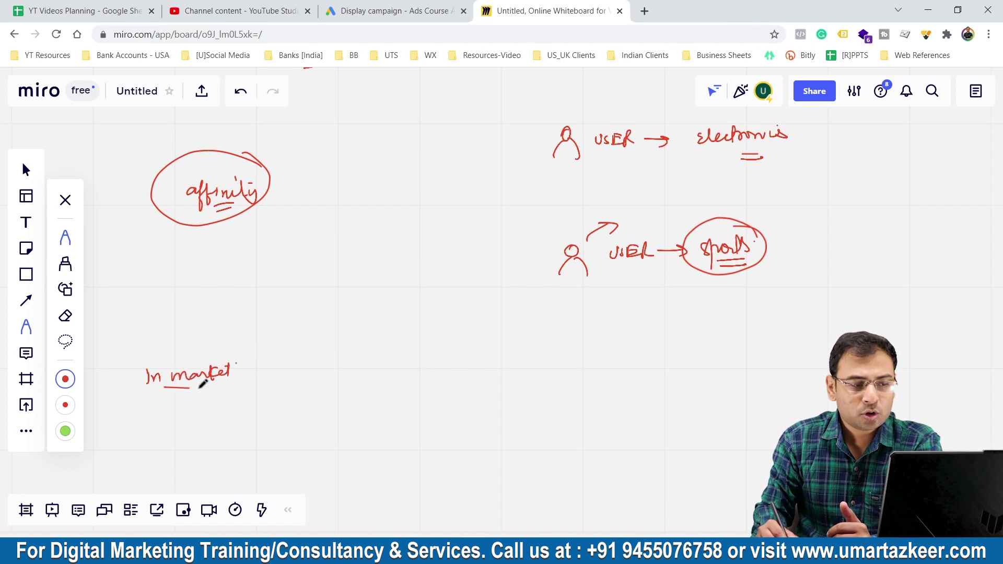
{"action": "left_click_drag", "start_coordinate": [165, 387], "coordinate": [228, 388]}
{"action": "mouse_move", "coordinate": [248, 365]}
{"action": "left_mouse_down"}
{"action": "mouse_move", "coordinate": [256, 376]}
{"action": "mouse_move", "coordinate": [264, 363]}
{"action": "mouse_move", "coordinate": [320, 365]}
{"action": "mouse_move", "coordinate": [310, 380]}
{"action": "mouse_move", "coordinate": [328, 382]}
{"action": "mouse_move", "coordinate": [412, 363]}
{"action": "mouse_move", "coordinate": [423, 371]}
{"action": "mouse_move", "coordinate": [415, 336]}
{"action": "mouse_move", "coordinate": [490, 321]}
{"action": "mouse_move", "coordinate": [462, 348]}
{"action": "mouse_move", "coordinate": [525, 367]}
{"action": "left_mouse_up"}
{"action": "mouse_move", "coordinate": [511, 361]}
{"action": "left_mouse_down"}
{"action": "mouse_move", "coordinate": [515, 372]}
{"action": "mouse_move", "coordinate": [563, 358]}
{"action": "left_mouse_up"}
{"action": "mouse_move", "coordinate": [570, 357]}
{"action": "left_mouse_down"}
{"action": "mouse_move", "coordinate": [574, 346]}
{"action": "mouse_move", "coordinate": [619, 349]}
{"action": "mouse_move", "coordinate": [627, 365]}
{"action": "mouse_move", "coordinate": [616, 374]}
{"action": "mouse_move", "coordinate": [616, 317]}
{"action": "mouse_move", "coordinate": [580, 397]}
{"action": "mouse_move", "coordinate": [641, 337]}
{"action": "left_mouse_up"}
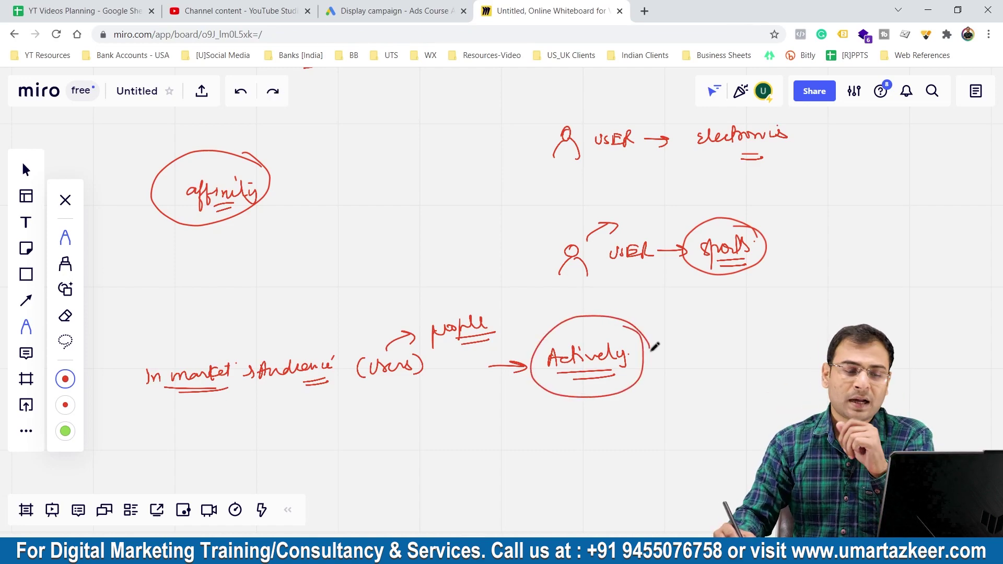
Step: Undo the last stroke and add an arrow from the "Actively" circle to a handwritten, double-underlined "iphone 13"
{"action": "key", "text": "ctrl+z"}
{"action": "mouse_move", "coordinate": [625, 328]}
{"action": "left_mouse_down"}
{"action": "mouse_move", "coordinate": [659, 313]}
{"action": "mouse_move", "coordinate": [656, 322]}
{"action": "mouse_move", "coordinate": [671, 329]}
{"action": "mouse_move", "coordinate": [685, 315]}
{"action": "left_mouse_up"}
{"action": "left_click_drag", "start_coordinate": [688, 305], "coordinate": [691, 314]}
{"action": "left_click_drag", "start_coordinate": [696, 308], "coordinate": [735, 312]}
{"action": "left_click_drag", "start_coordinate": [738, 295], "coordinate": [757, 321]}
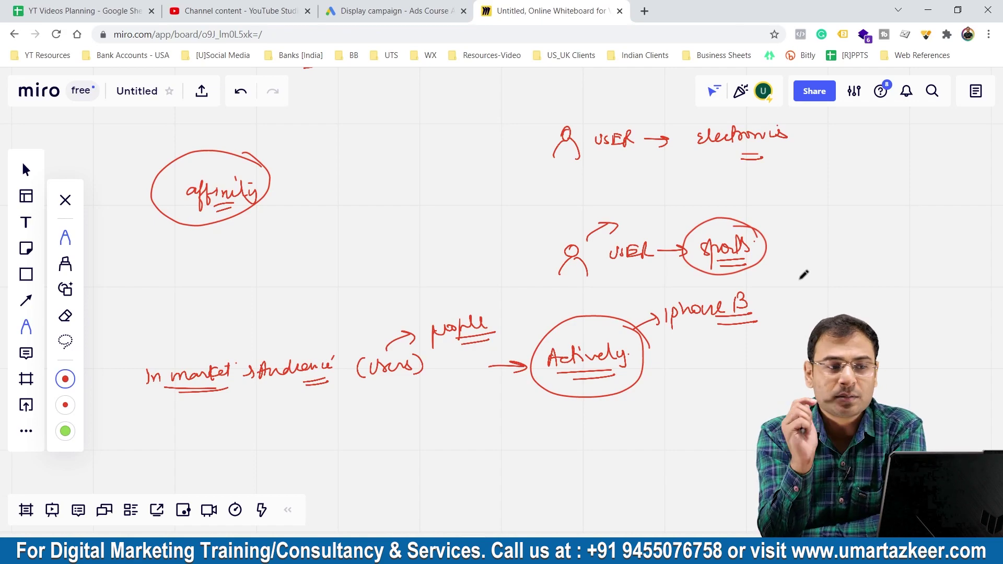
Step: Switch to the Google Ads campaign and open the Affinity segments for interests and habits
{"action": "left_click", "coordinate": [376, 11]}
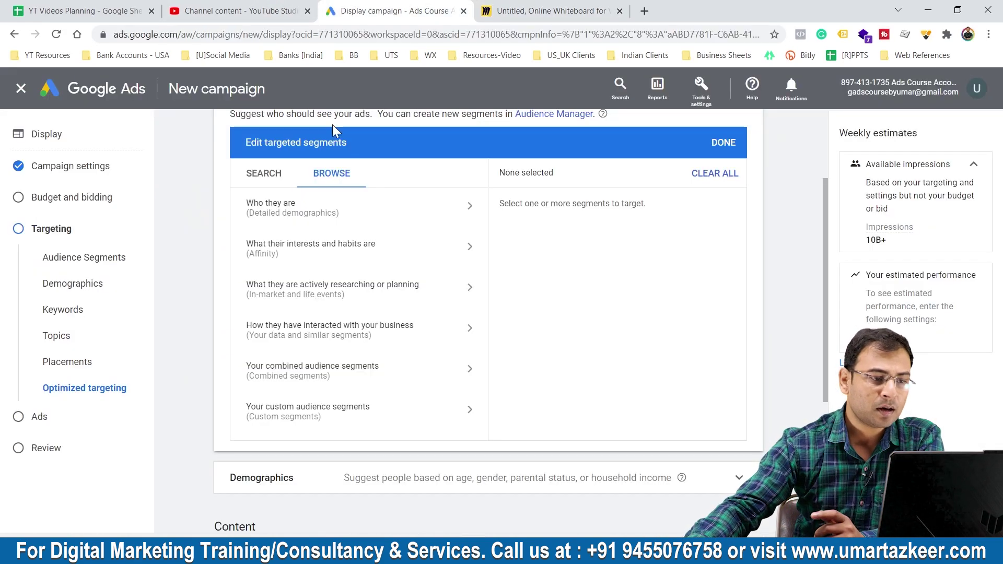
{"action": "left_click", "coordinate": [345, 246]}
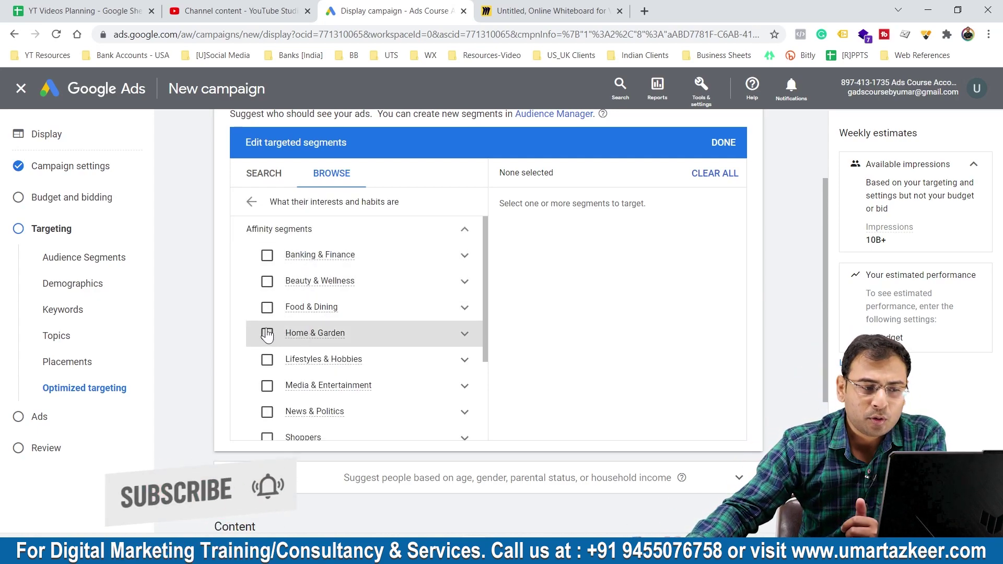
Step: Select the Home & Garden affinity segment, review its sub-segments, and clear the selection again
{"action": "left_click", "coordinate": [296, 337]}
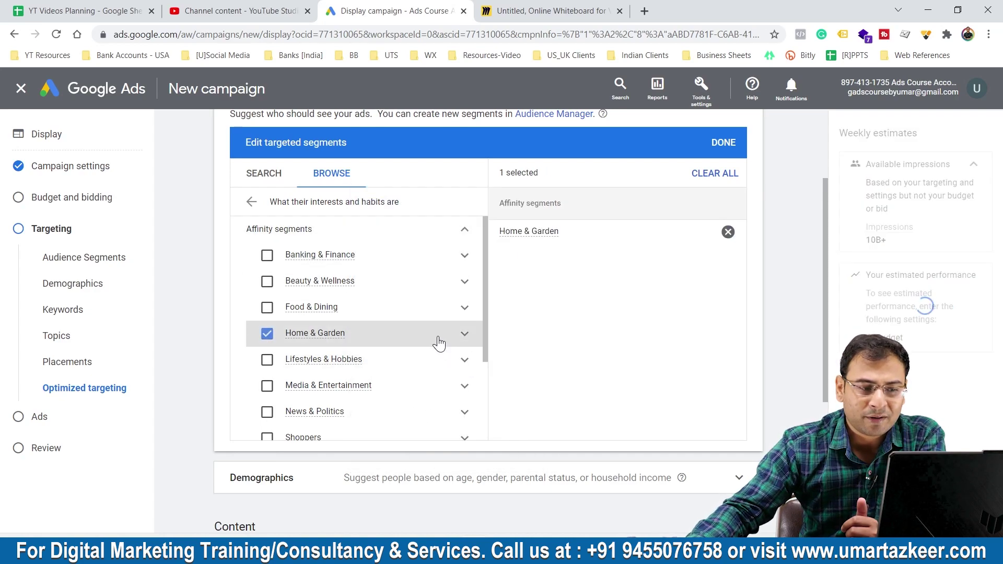
{"action": "left_click", "coordinate": [344, 334]}
{"action": "left_click", "coordinate": [269, 336]}
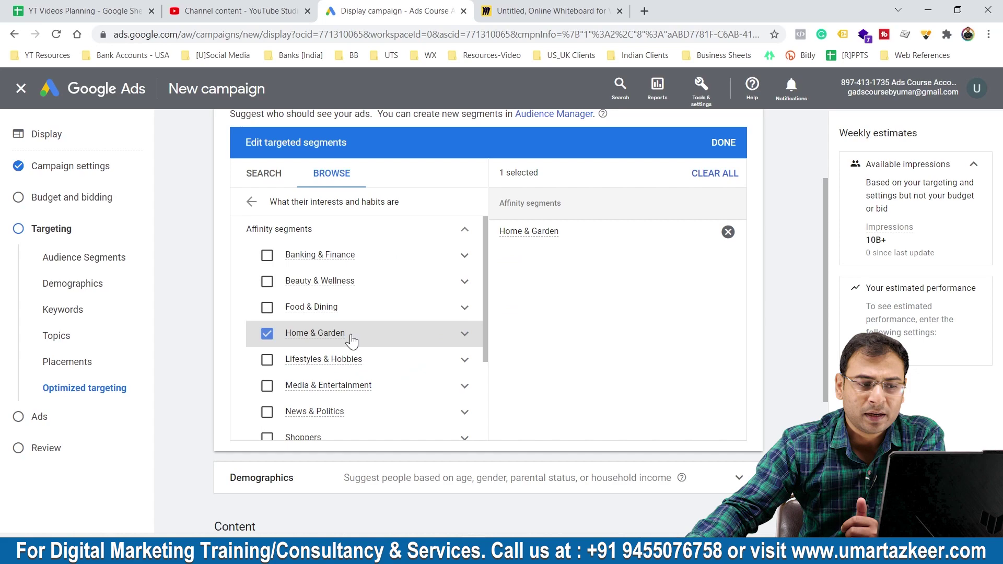
{"action": "left_click", "coordinate": [463, 335]}
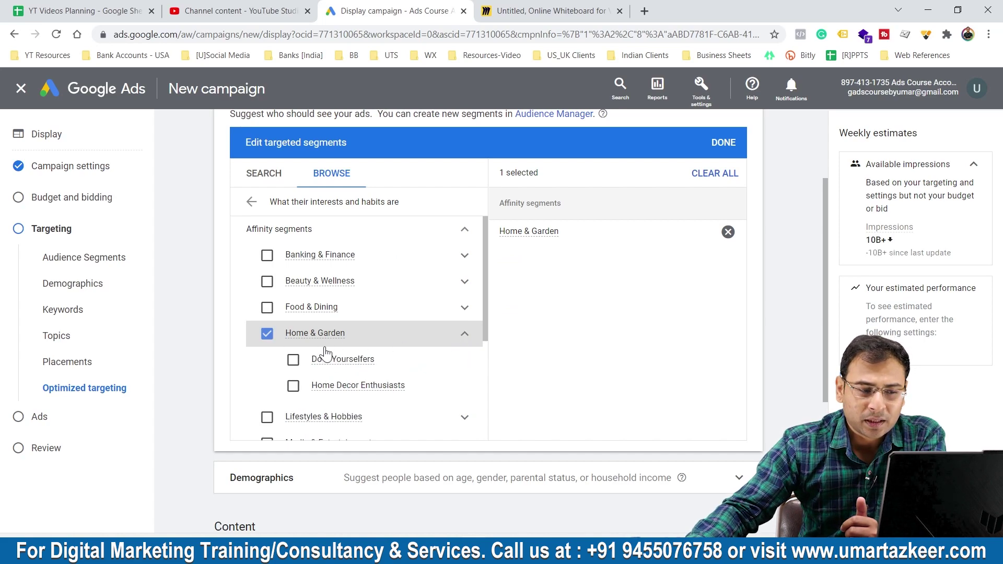
{"action": "mouse_move", "coordinate": [366, 388]}
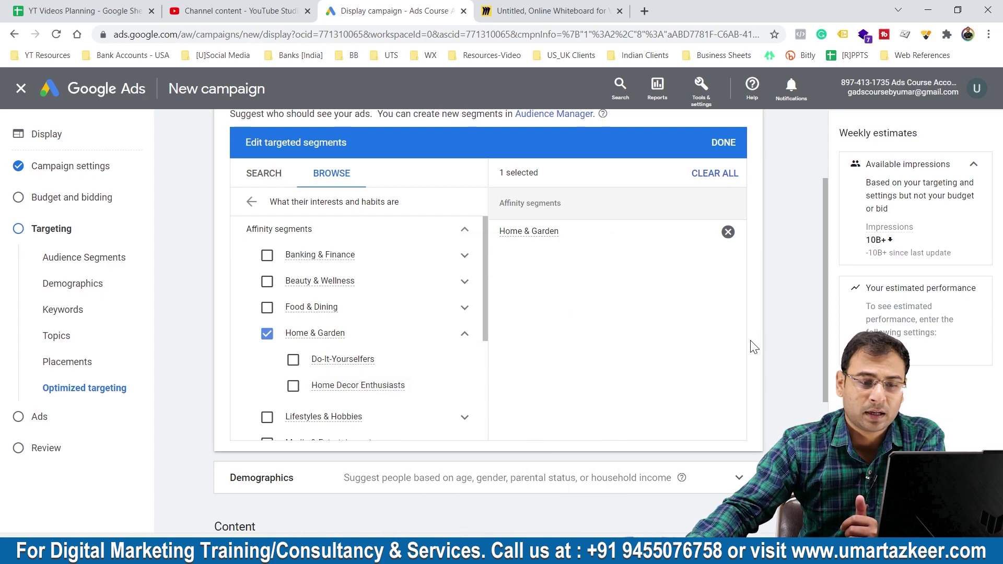
{"action": "scroll", "coordinate": [459, 334], "scroll_direction": "down", "scroll_amount": 1}
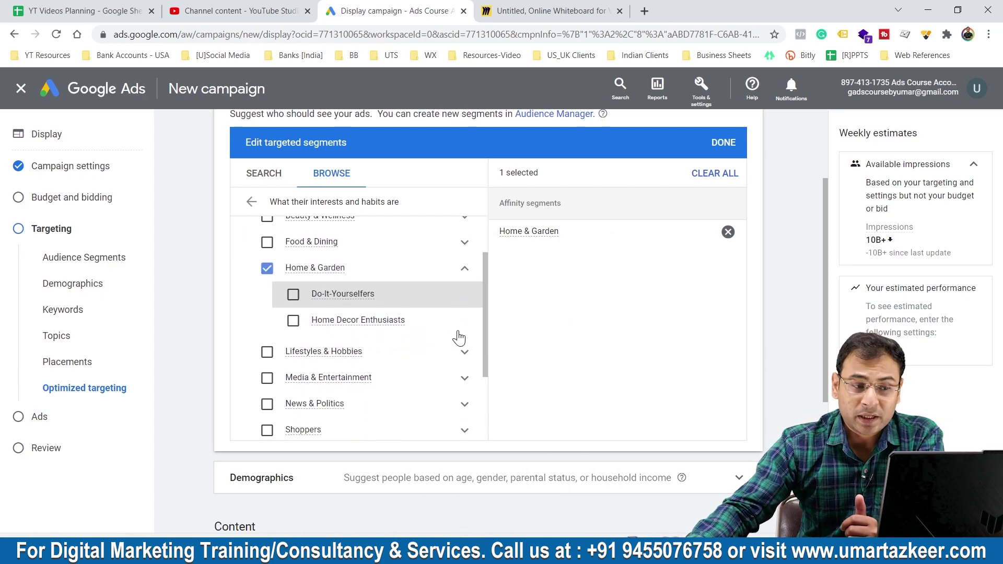
{"action": "mouse_move", "coordinate": [389, 331]}
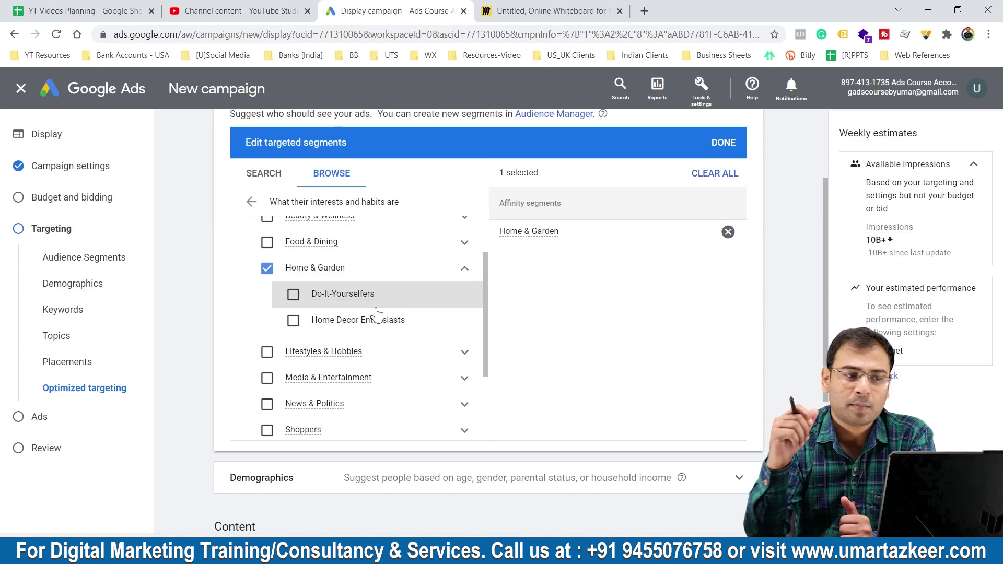
{"action": "left_click", "coordinate": [267, 268]}
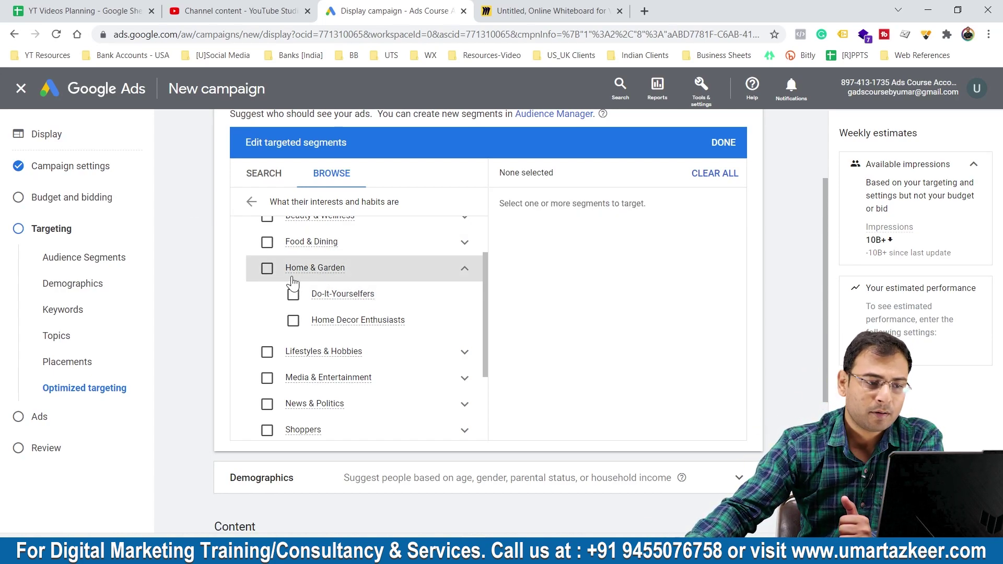
{"action": "left_click", "coordinate": [463, 269]}
Step: Examine the affinity categories, including the sub-segments of Banking & Finance and Beauty & Wellness and the Avid Investors details
{"action": "scroll", "coordinate": [407, 278], "scroll_direction": "down", "scroll_amount": 6}
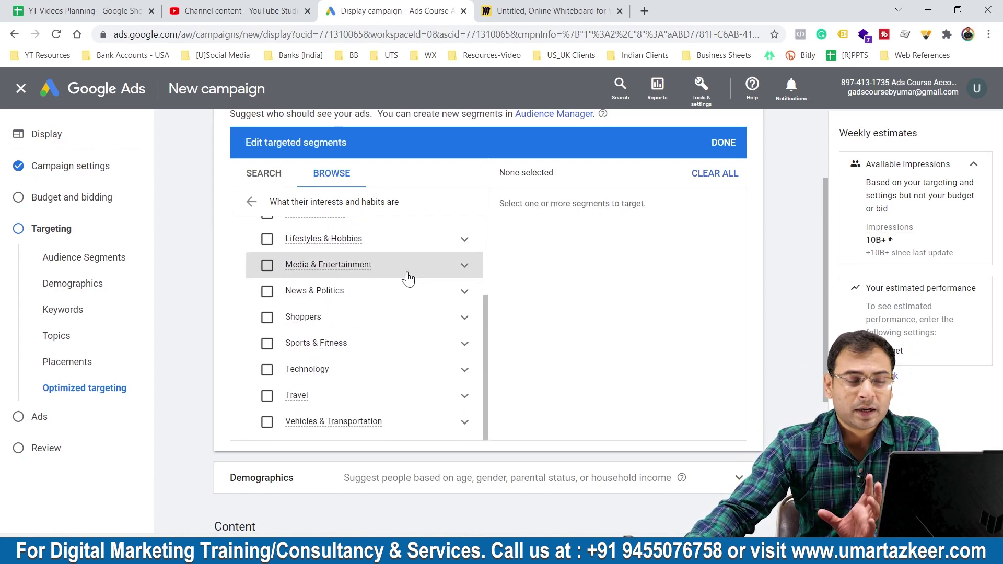
{"action": "scroll", "coordinate": [428, 293], "scroll_direction": "up", "scroll_amount": 3}
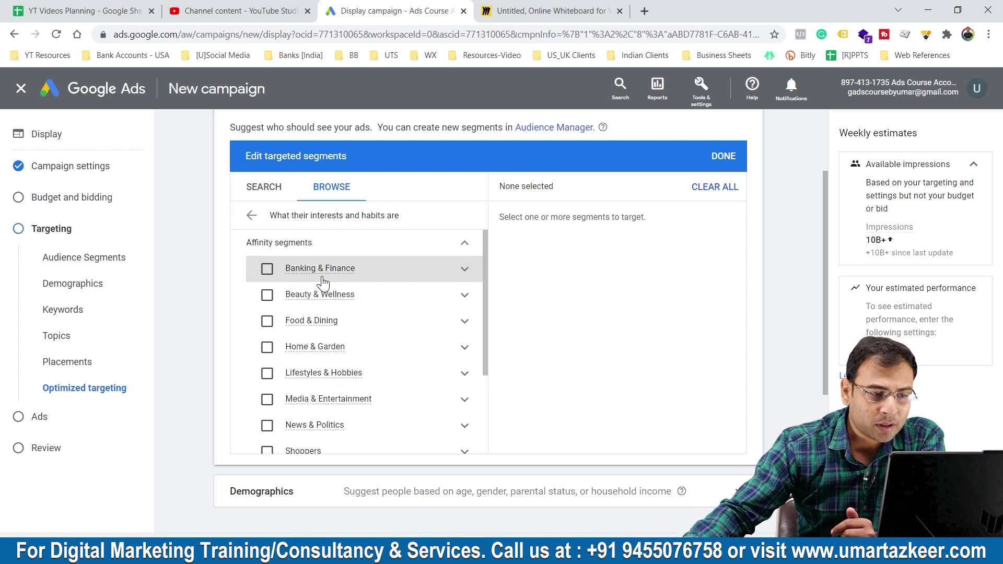
{"action": "left_click", "coordinate": [462, 269]}
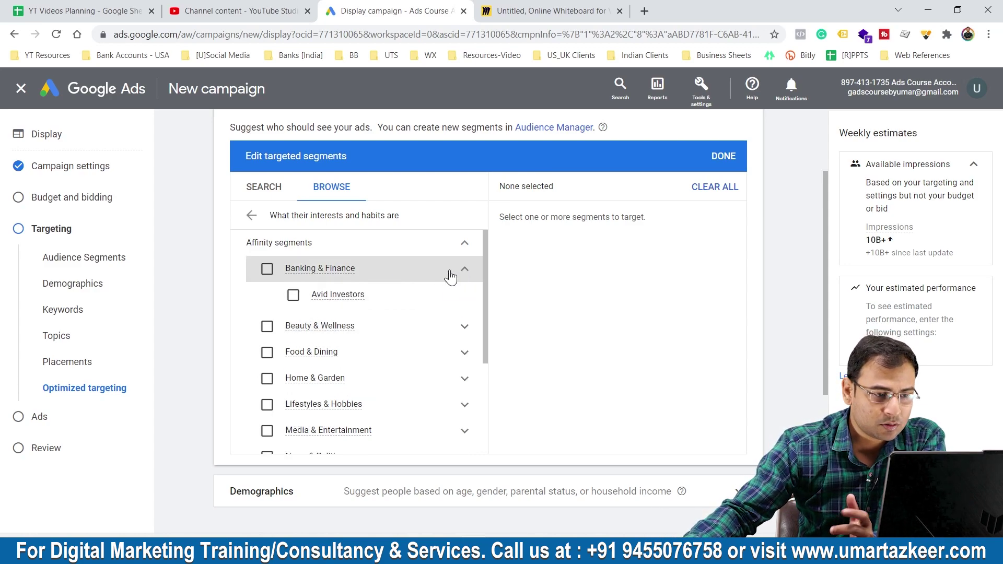
{"action": "mouse_move", "coordinate": [335, 298]}
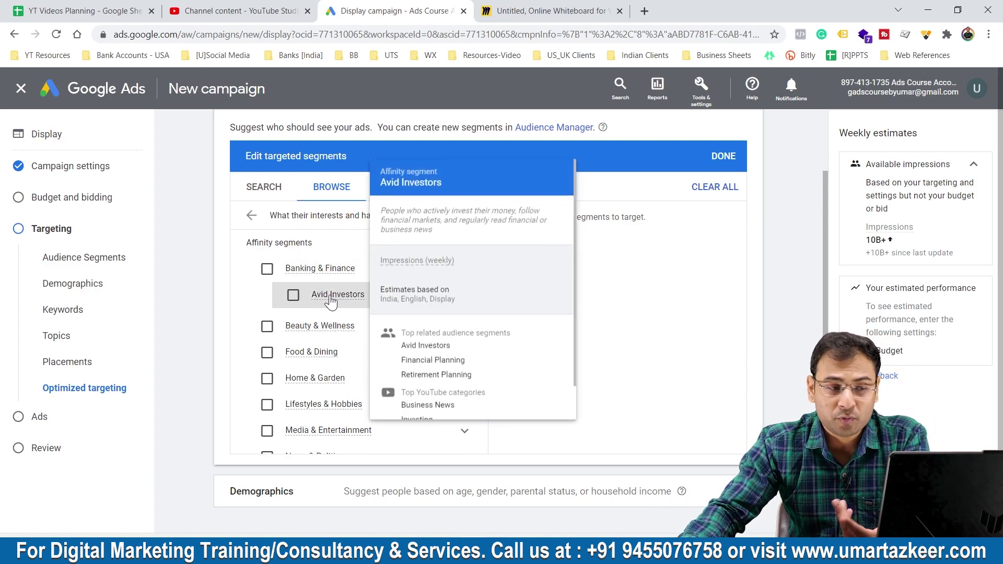
{"action": "left_click", "coordinate": [464, 270]}
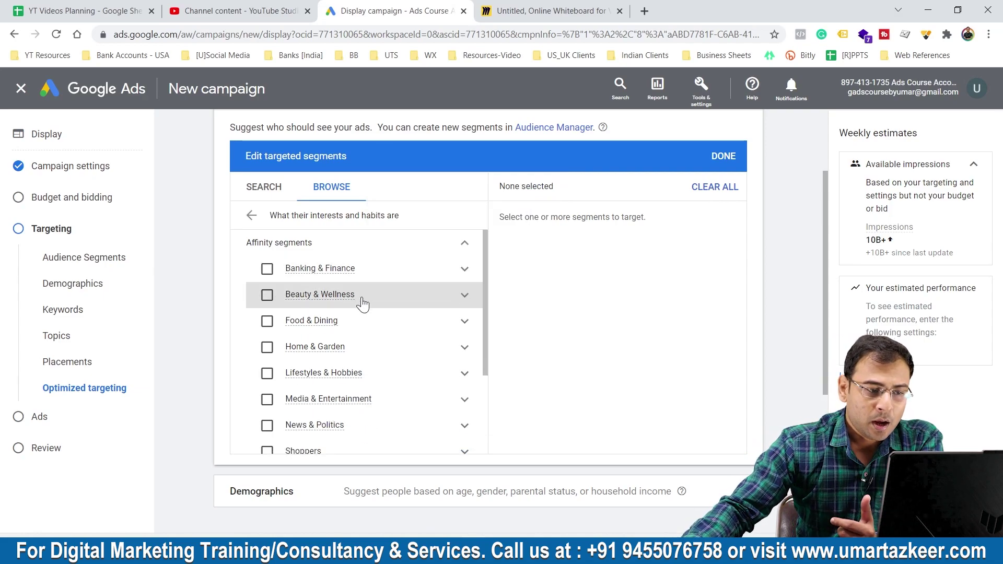
{"action": "left_click", "coordinate": [463, 296]}
{"action": "mouse_move", "coordinate": [324, 327]}
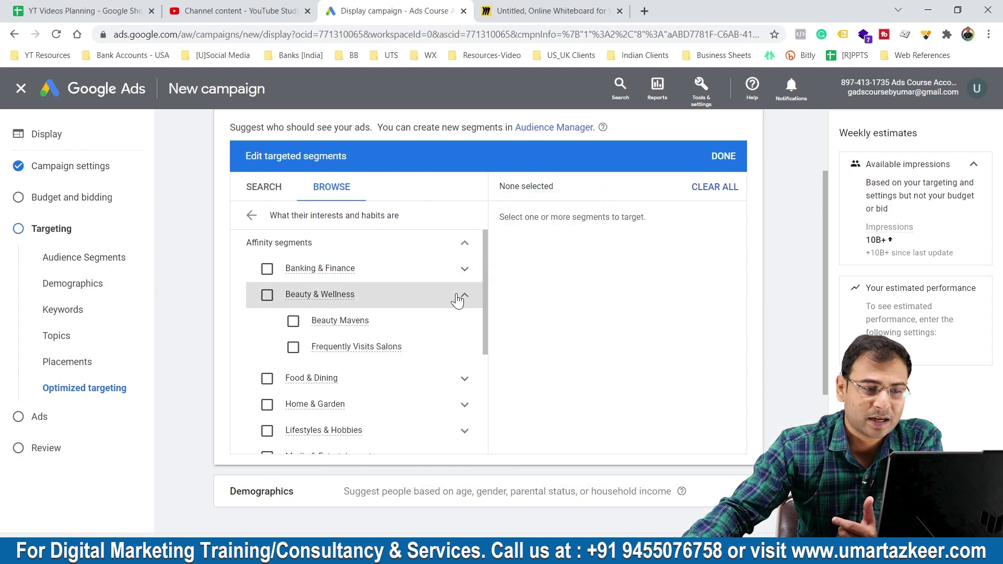
{"action": "left_click", "coordinate": [464, 296]}
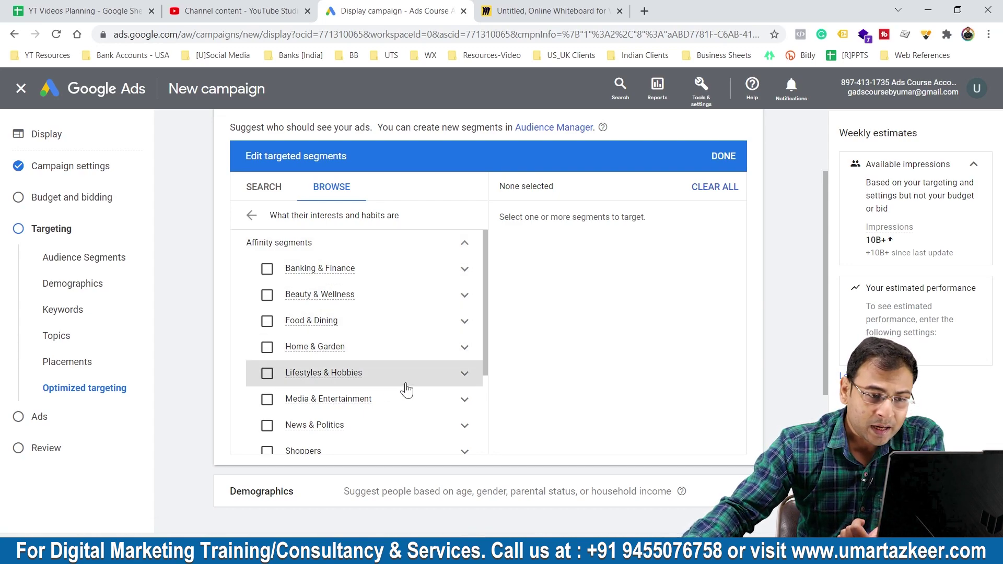
{"action": "scroll", "coordinate": [379, 352], "scroll_direction": "down", "scroll_amount": 3}
{"action": "scroll", "coordinate": [399, 322], "scroll_direction": "up", "scroll_amount": 3}
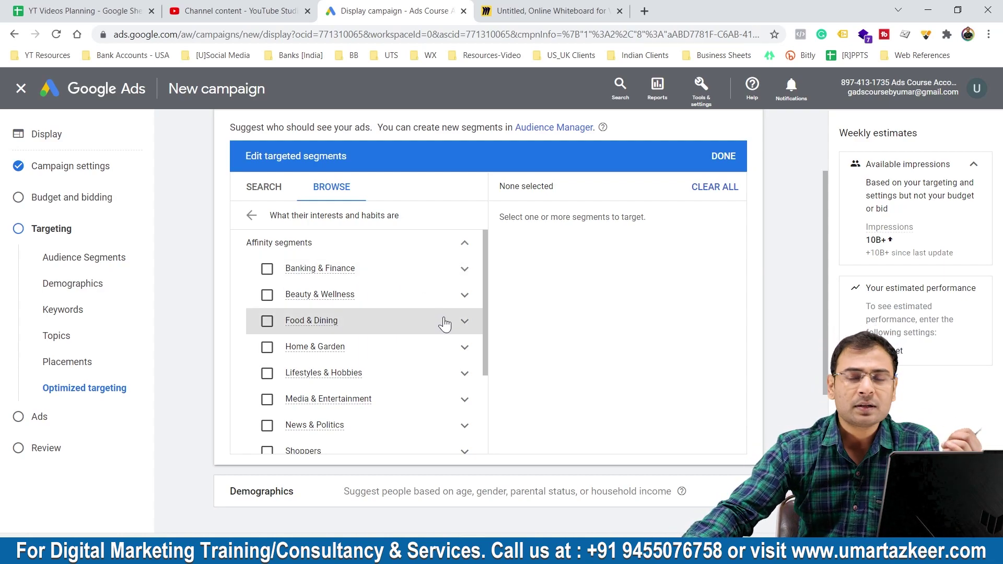
Step: Select the Media & Entertainment affinity segment for targeting and expand its sub-segments
{"action": "scroll", "coordinate": [448, 321], "scroll_direction": "down", "scroll_amount": 2}
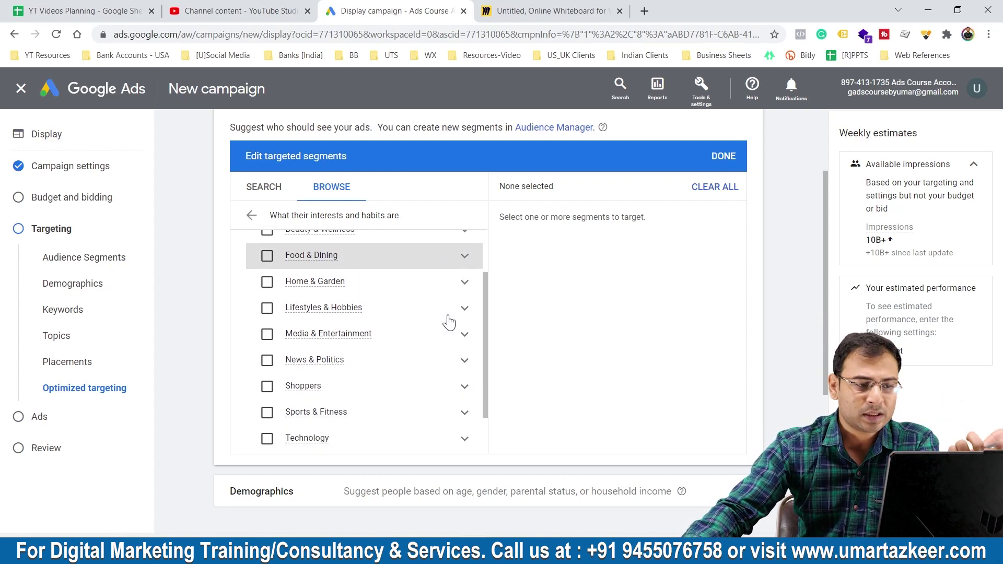
{"action": "left_click", "coordinate": [420, 342]}
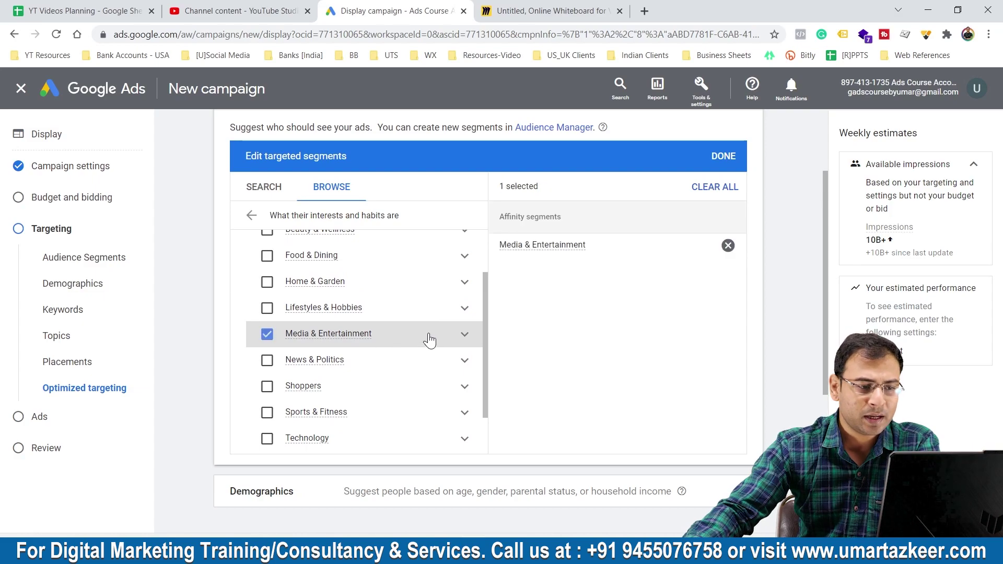
{"action": "left_click", "coordinate": [465, 335]}
{"action": "scroll", "coordinate": [365, 320], "scroll_direction": "down", "scroll_amount": 2}
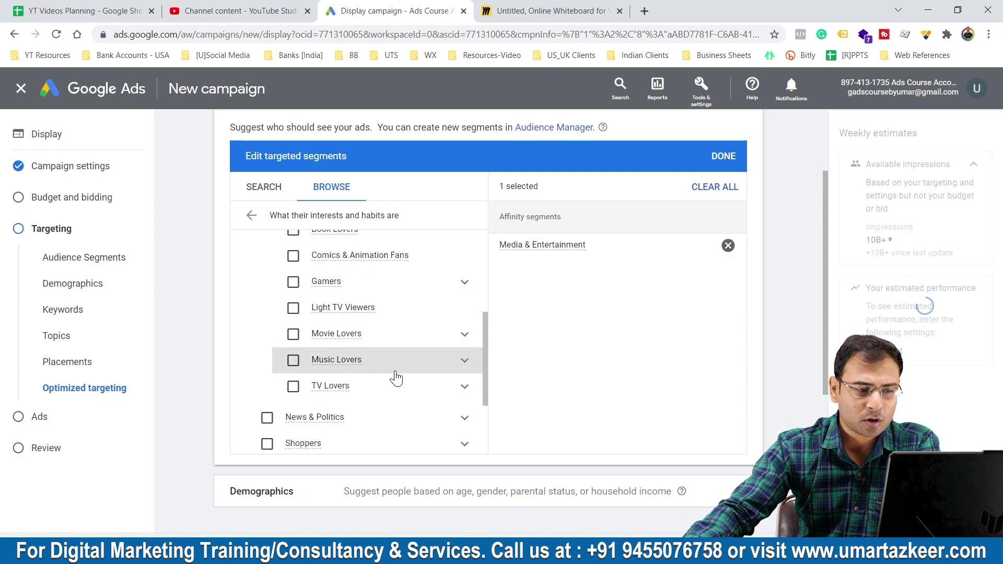
Step: Examine the Media & Entertainment sub-segments, including the entries under TV Lovers and Music Lovers
{"action": "left_click", "coordinate": [464, 387]}
{"action": "scroll", "coordinate": [459, 373], "scroll_direction": "down", "scroll_amount": 1}
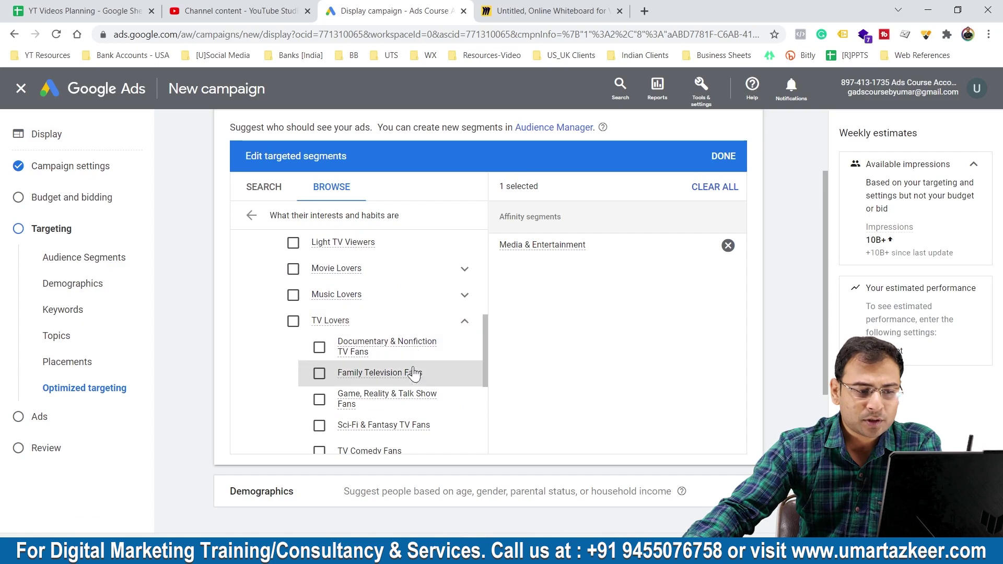
{"action": "left_click", "coordinate": [465, 298]}
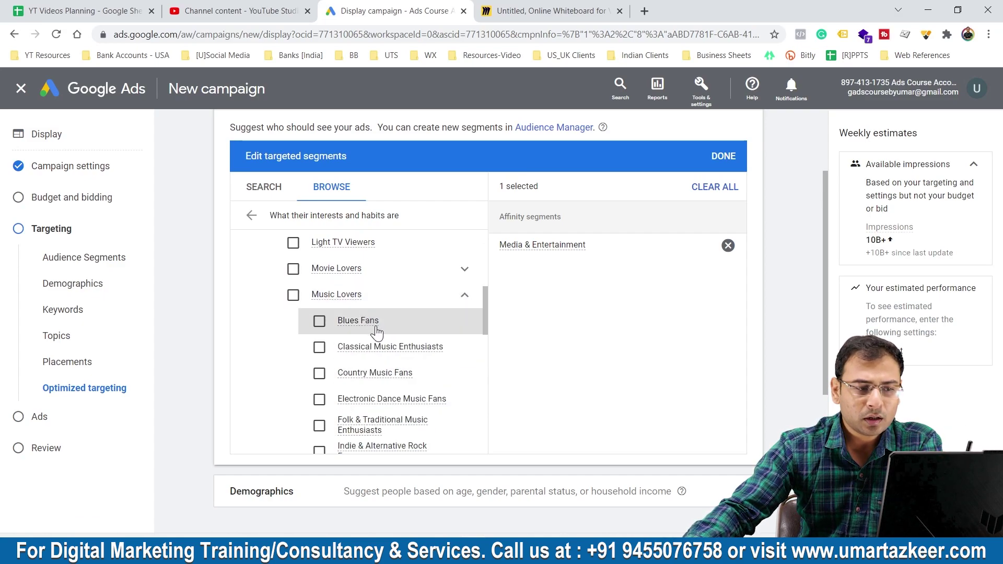
{"action": "scroll", "coordinate": [436, 270], "scroll_direction": "up", "scroll_amount": 1}
{"action": "scroll", "coordinate": [365, 258], "scroll_direction": "up", "scroll_amount": 1}
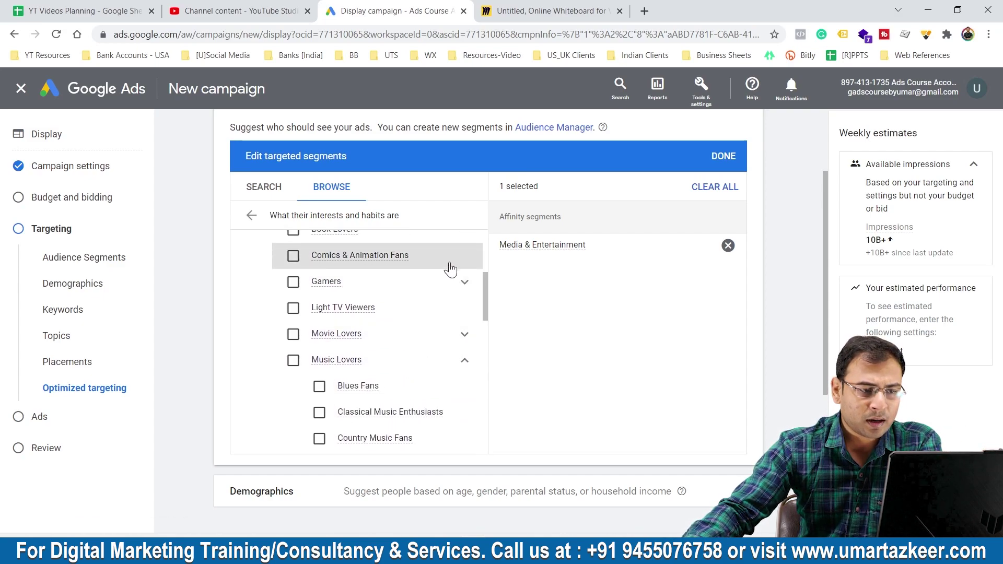
{"action": "scroll", "coordinate": [362, 331], "scroll_direction": "up", "scroll_amount": 3}
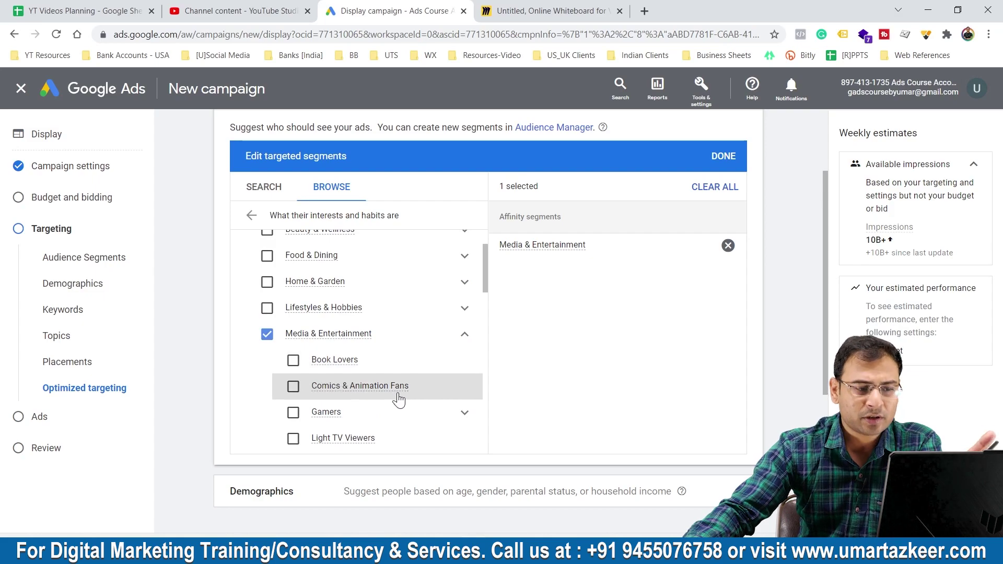
{"action": "scroll", "coordinate": [449, 335], "scroll_direction": "down", "scroll_amount": 9}
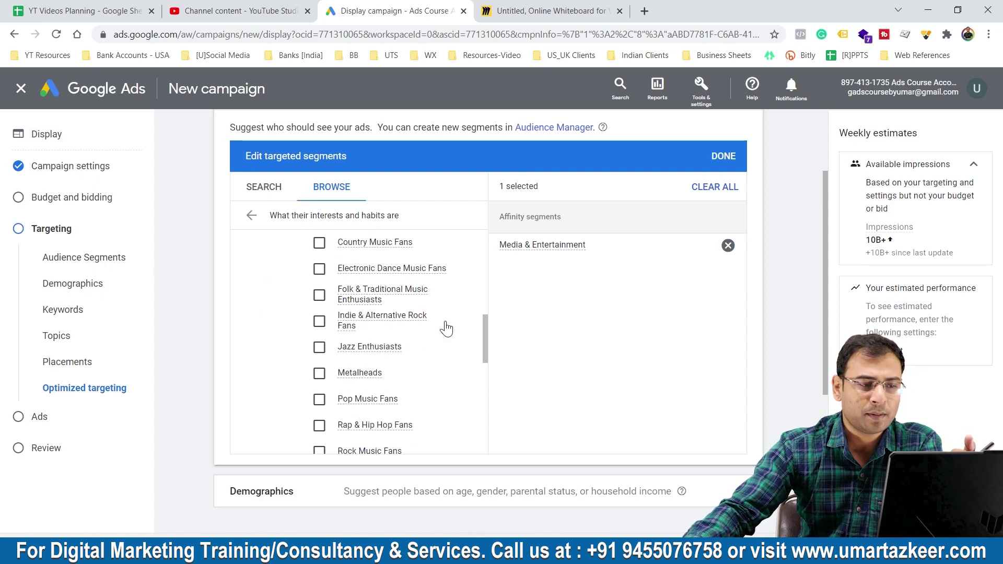
{"action": "scroll", "coordinate": [438, 350], "scroll_direction": "down", "scroll_amount": 5}
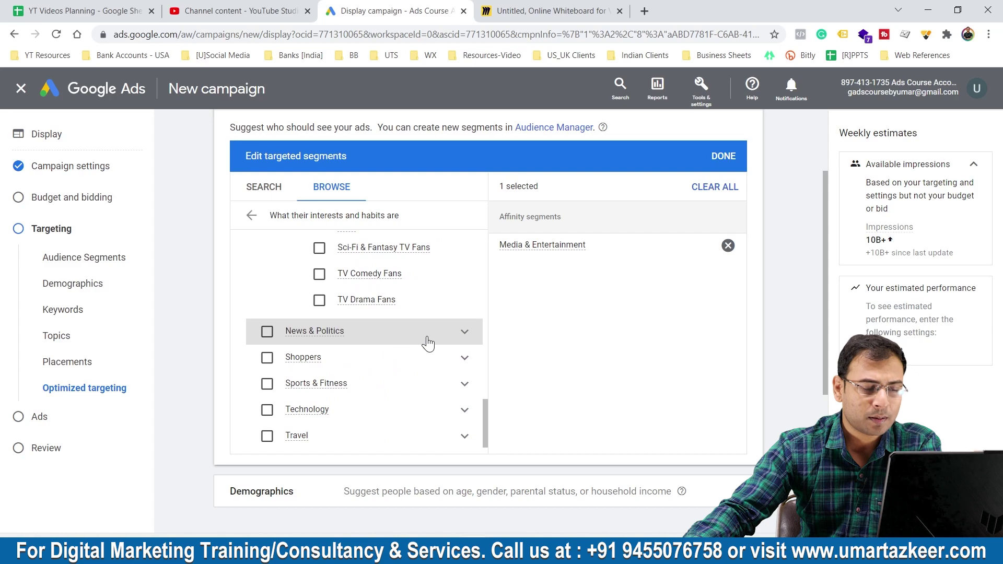
Step: Examine the sub-segments of the News & Politics and Shoppers affinity categories
{"action": "left_click", "coordinate": [464, 333]}
{"action": "scroll", "coordinate": [459, 376], "scroll_direction": "down", "scroll_amount": 2}
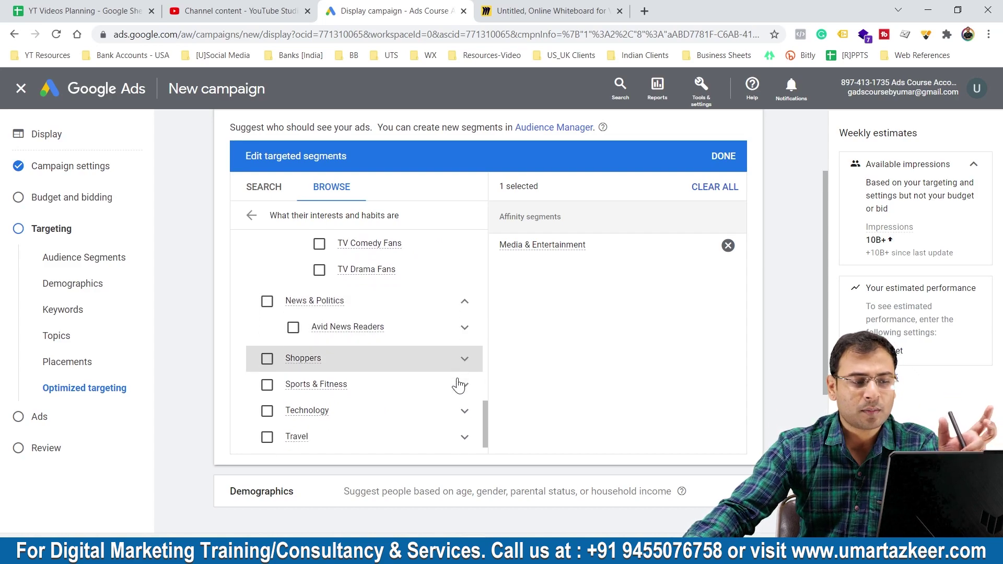
{"action": "left_click", "coordinate": [464, 331]}
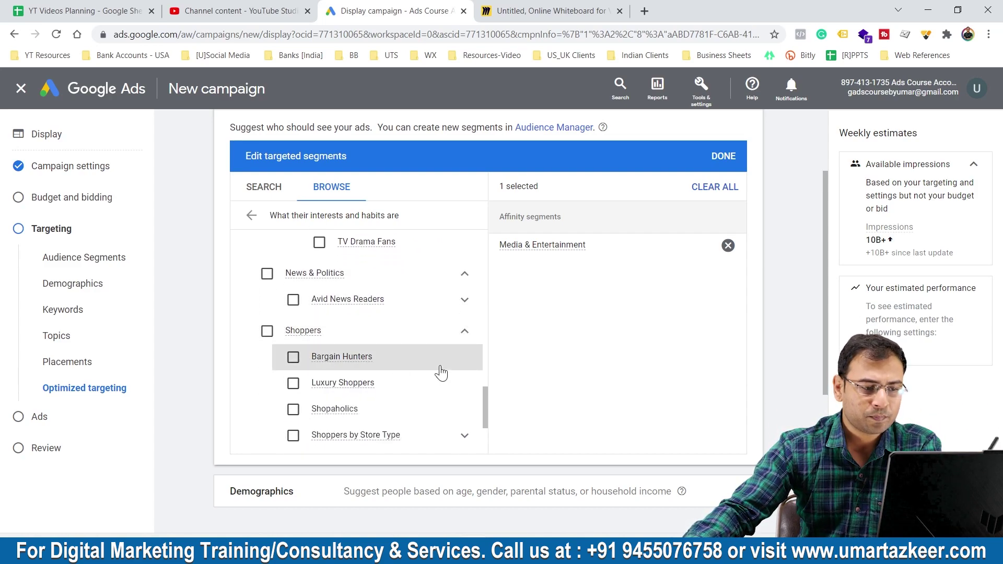
{"action": "scroll", "coordinate": [337, 373], "scroll_direction": "down", "scroll_amount": 1}
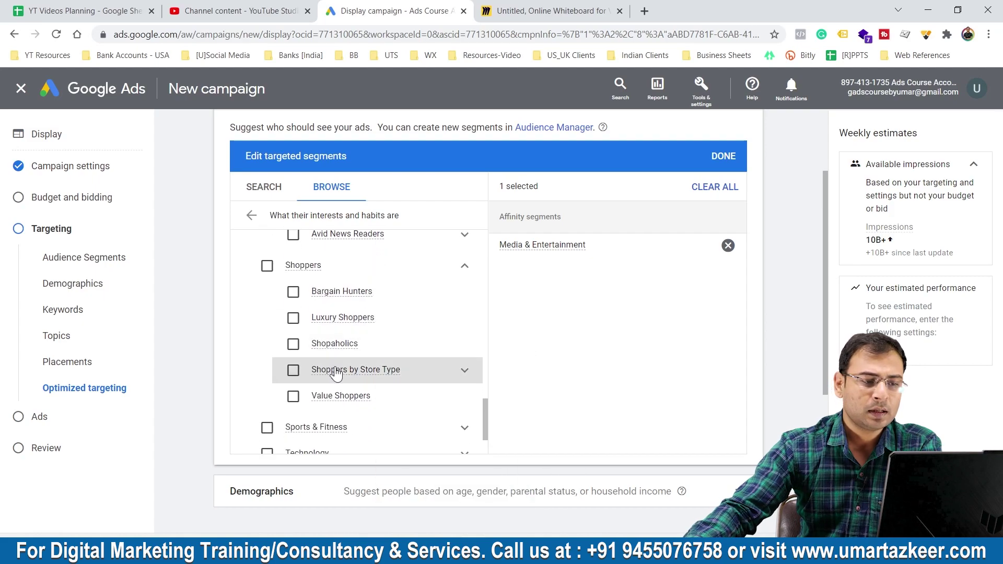
{"action": "mouse_move", "coordinate": [345, 397]}
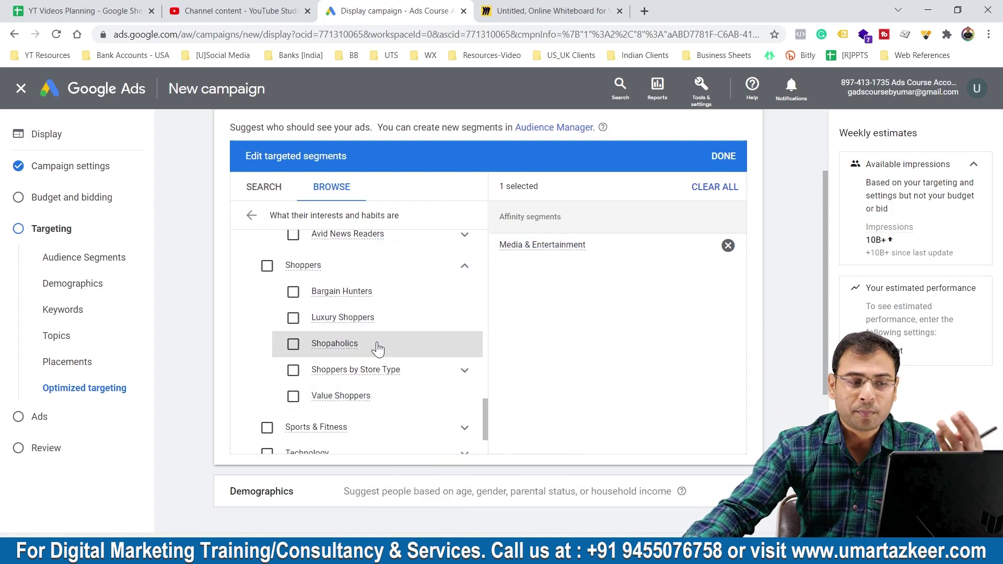
Step: Collapse the Shoppers affinity group, remove Media & Entertainment from the targeted segments and return to the audience category list
{"action": "left_click", "coordinate": [463, 267]}
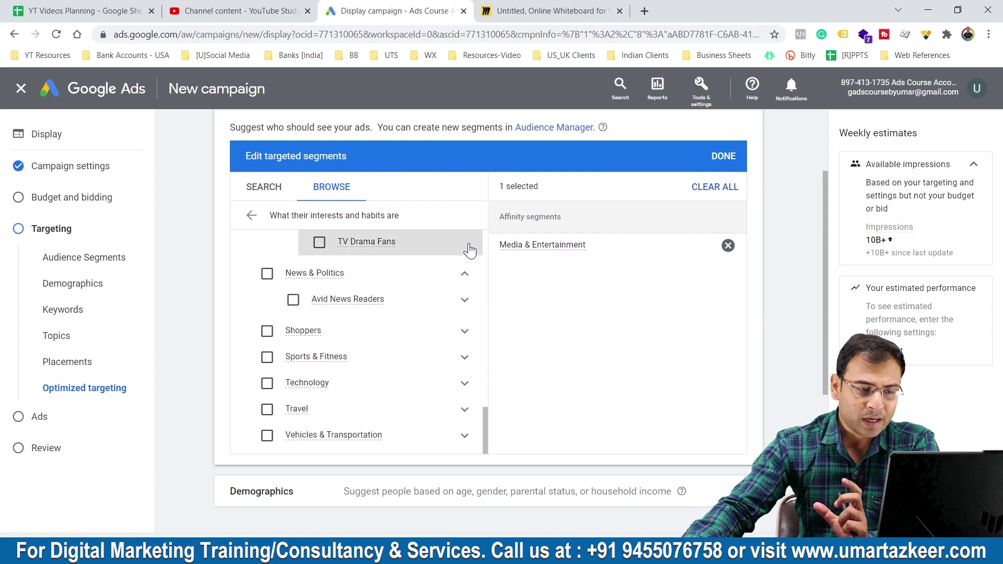
{"action": "scroll", "coordinate": [439, 365], "scroll_direction": "down", "scroll_amount": 1}
{"action": "scroll", "coordinate": [456, 358], "scroll_direction": "up", "scroll_amount": 2}
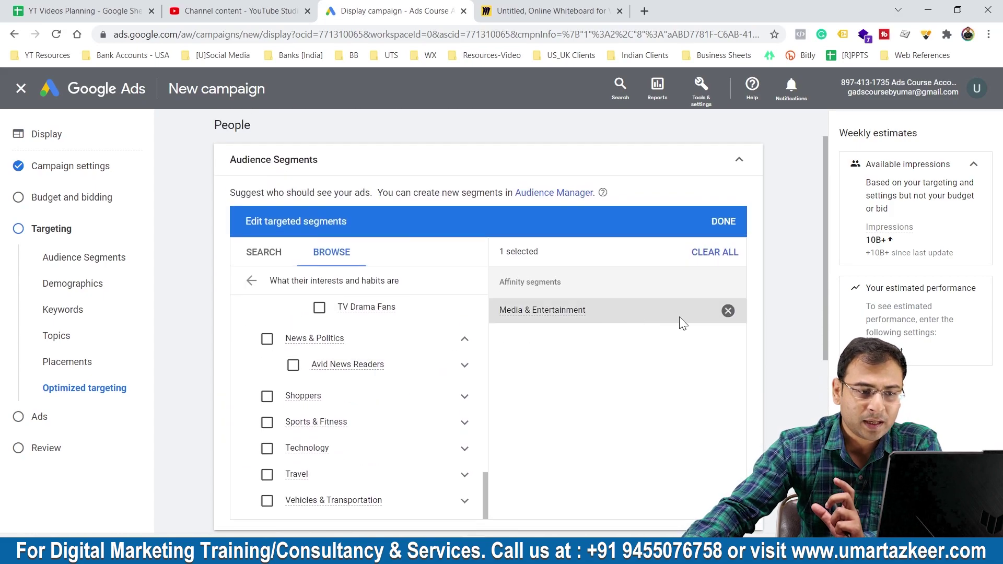
{"action": "left_click", "coordinate": [727, 311]}
{"action": "left_click", "coordinate": [252, 281]}
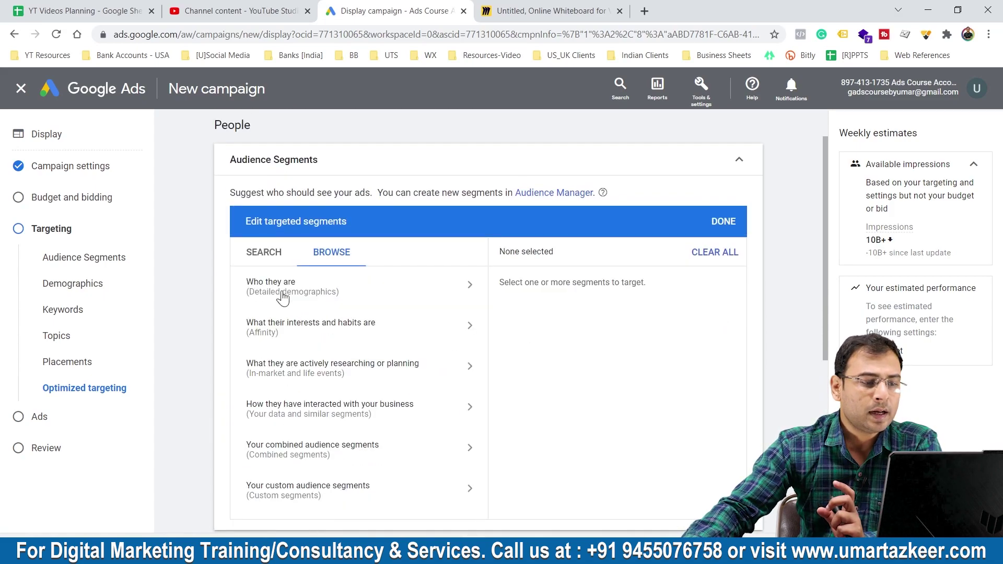
Step: Examine the in-market segments under what people are actively researching or planning, including the Apparel & Accessories details
{"action": "left_click", "coordinate": [310, 368]}
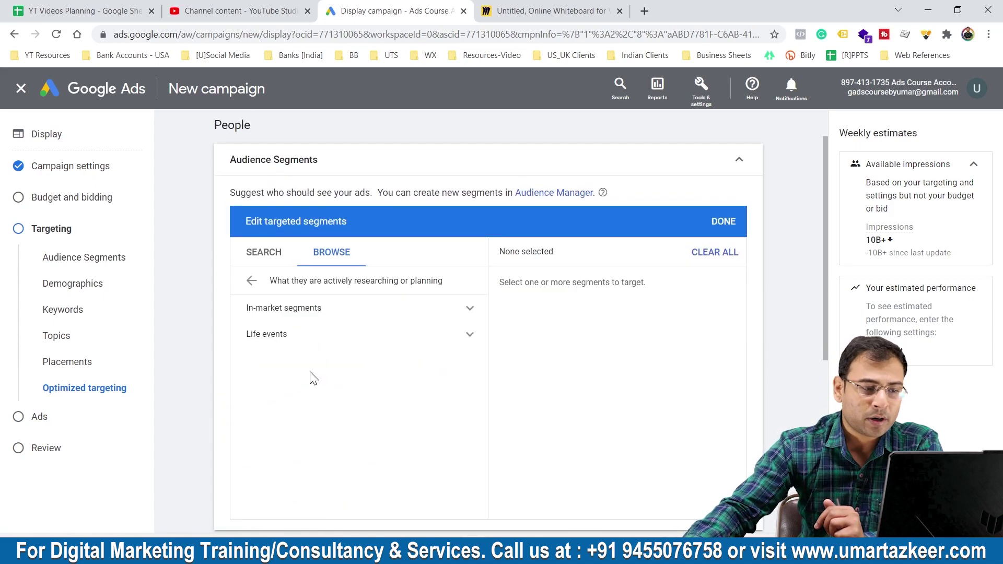
{"action": "left_click", "coordinate": [290, 312]}
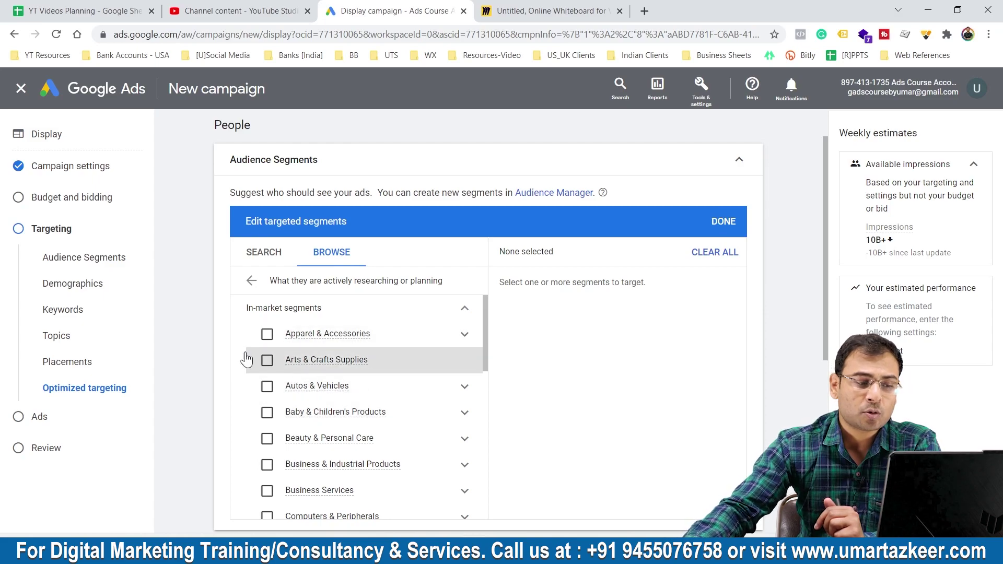
{"action": "mouse_move", "coordinate": [321, 341]}
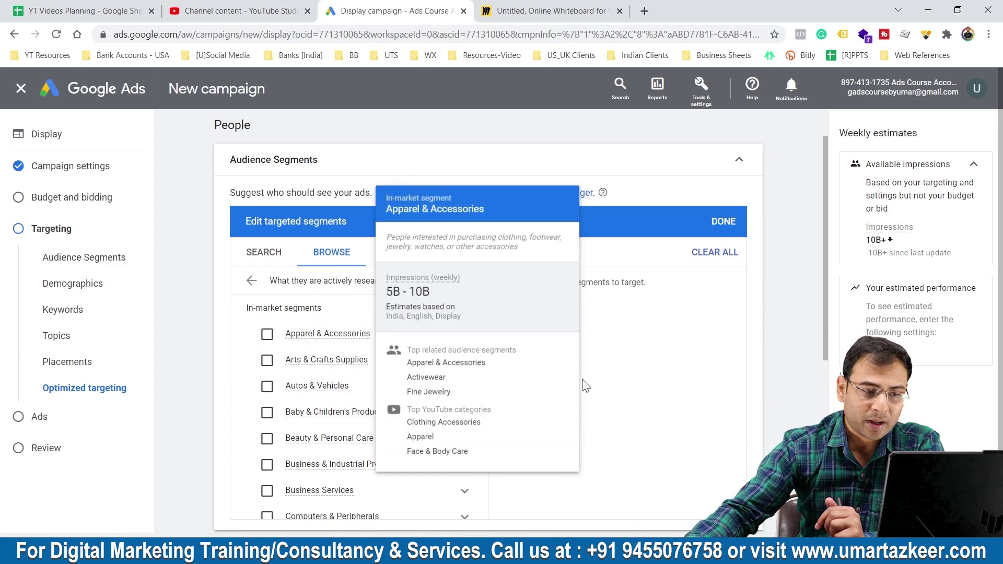
{"action": "left_click", "coordinate": [251, 288]}
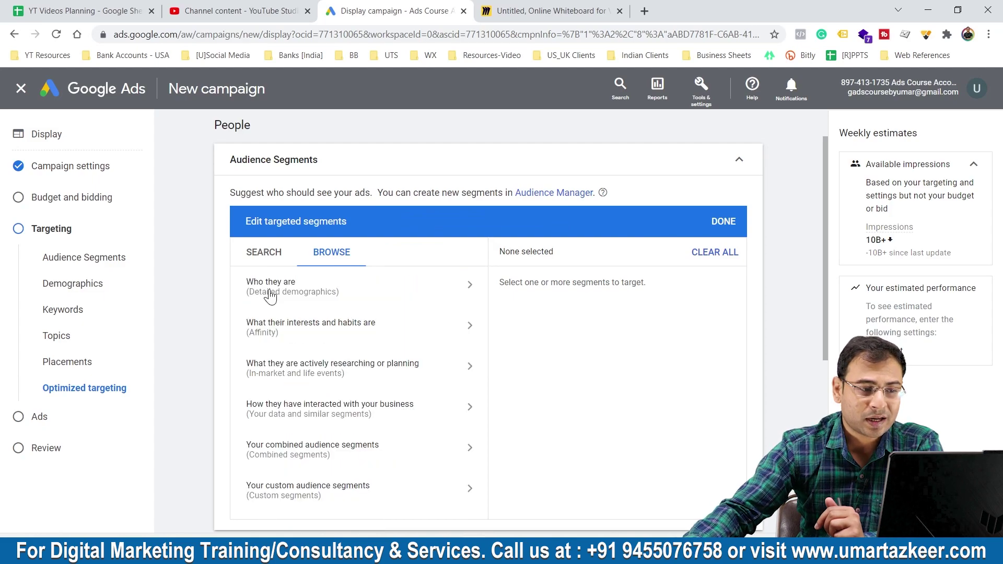
{"action": "left_click", "coordinate": [321, 375]}
{"action": "scroll", "coordinate": [515, 340], "scroll_direction": "down", "scroll_amount": 2}
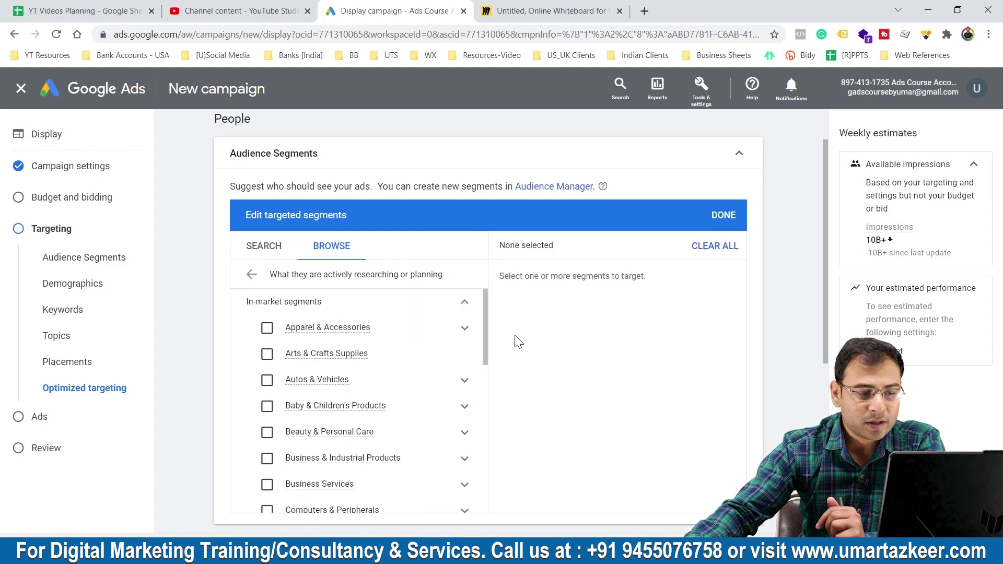
Step: Examine the life events segments, including Moving, Job Change with the Starting New Job Soon details, and Purchasing a Home
{"action": "left_click", "coordinate": [337, 179]}
{"action": "left_click", "coordinate": [295, 206]}
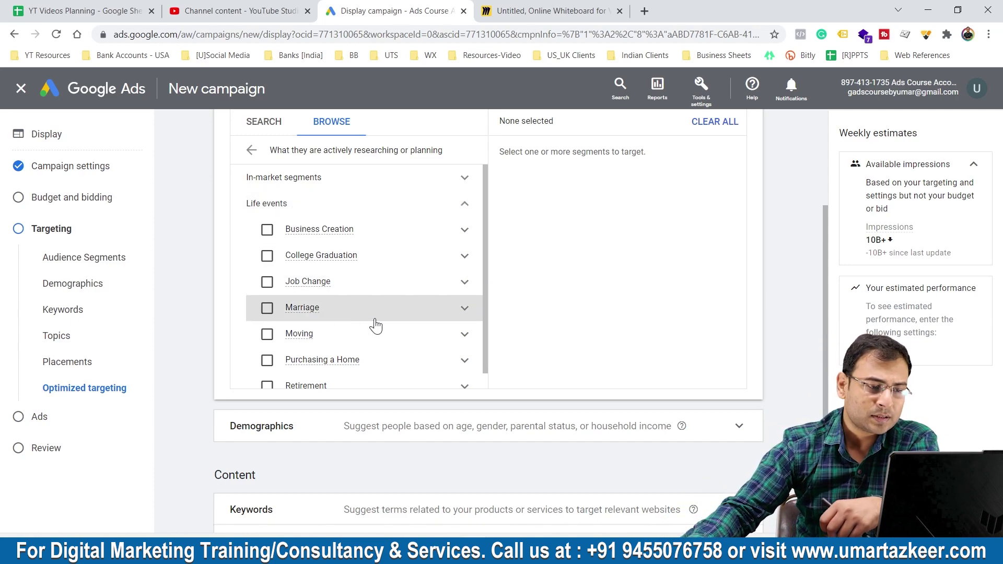
{"action": "left_click", "coordinate": [464, 333]}
{"action": "scroll", "coordinate": [454, 230], "scroll_direction": "down", "scroll_amount": 2}
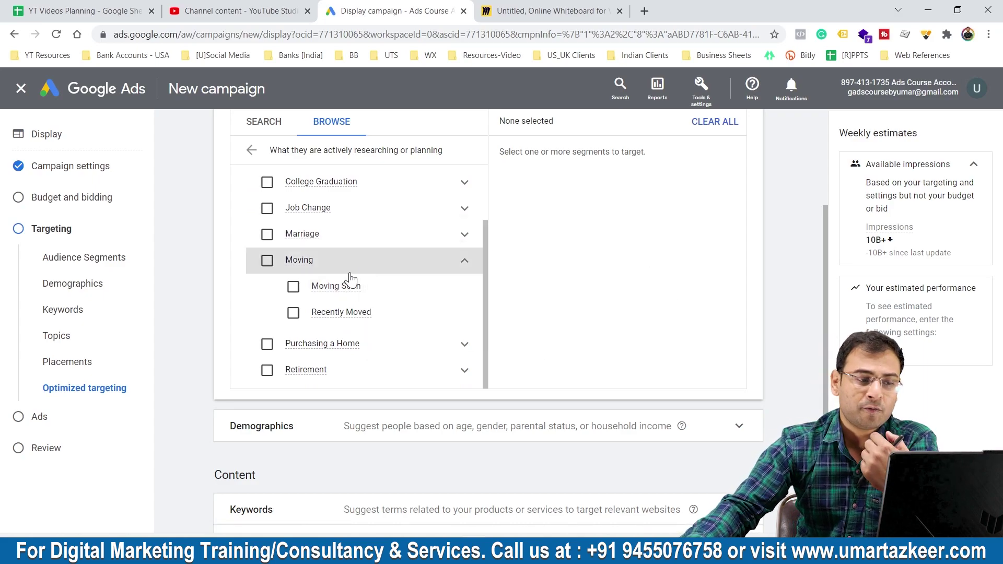
{"action": "left_click", "coordinate": [461, 262]}
{"action": "left_click", "coordinate": [462, 268]}
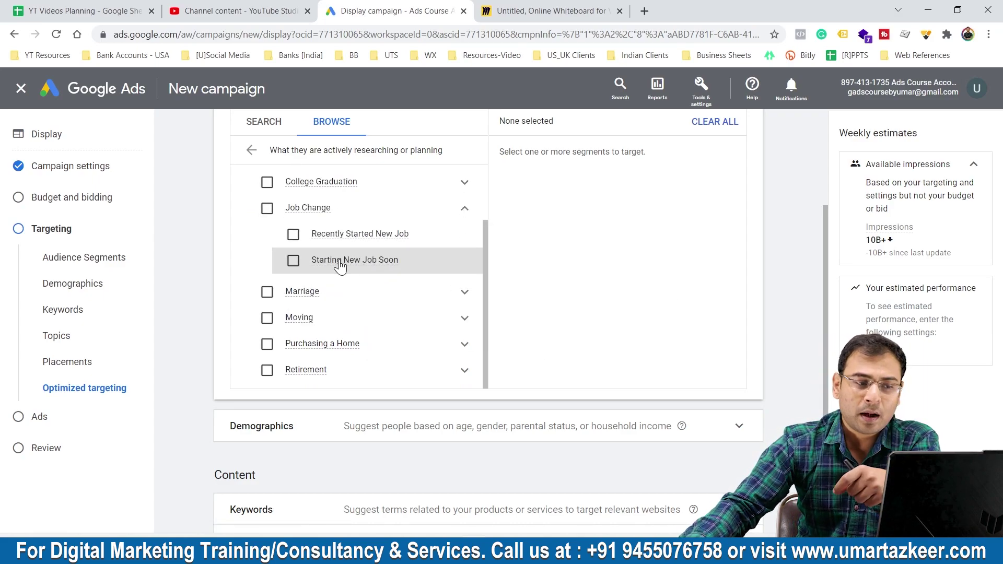
{"action": "mouse_move", "coordinate": [342, 265]}
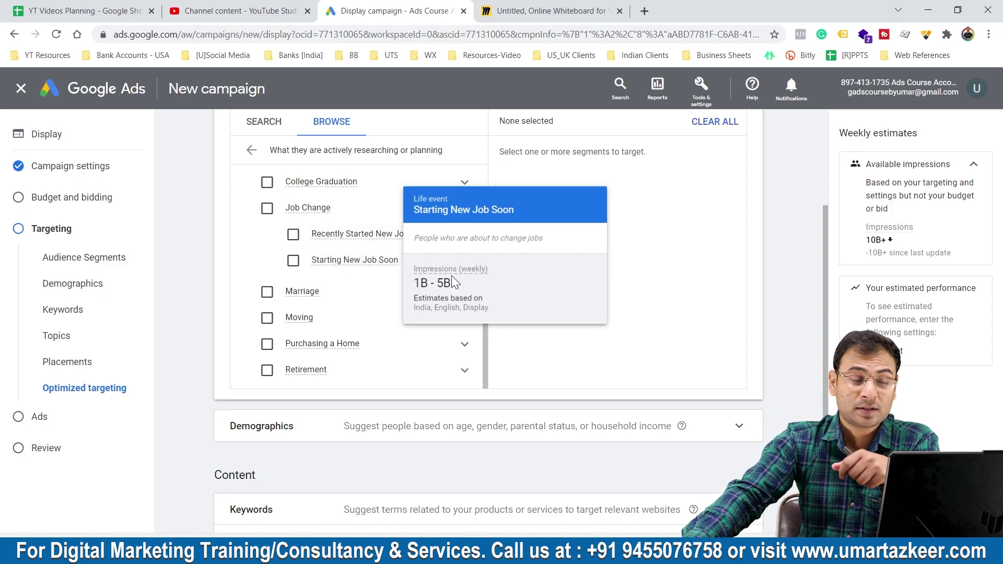
{"action": "scroll", "coordinate": [431, 275], "scroll_direction": "down", "scroll_amount": 1}
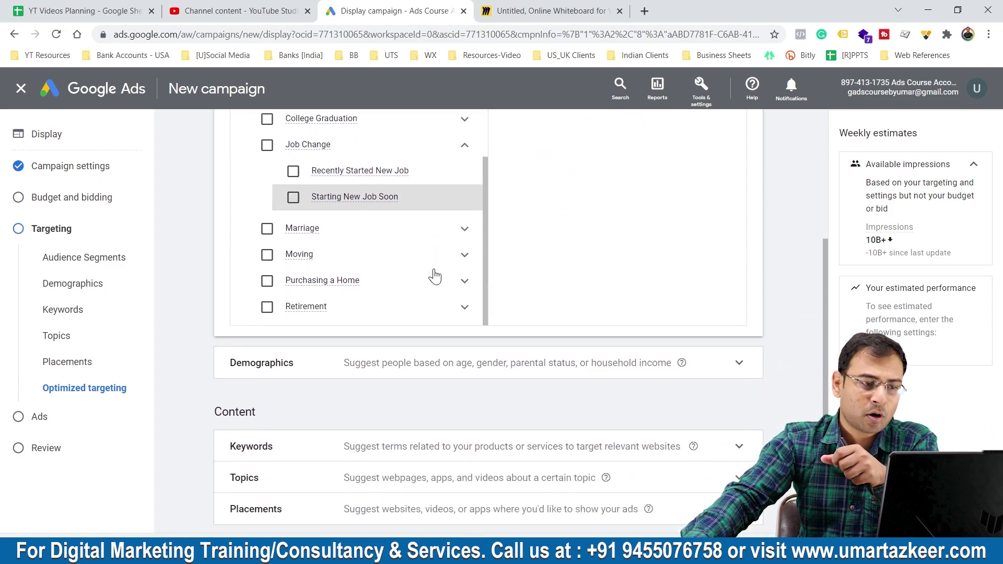
{"action": "left_click", "coordinate": [464, 278]}
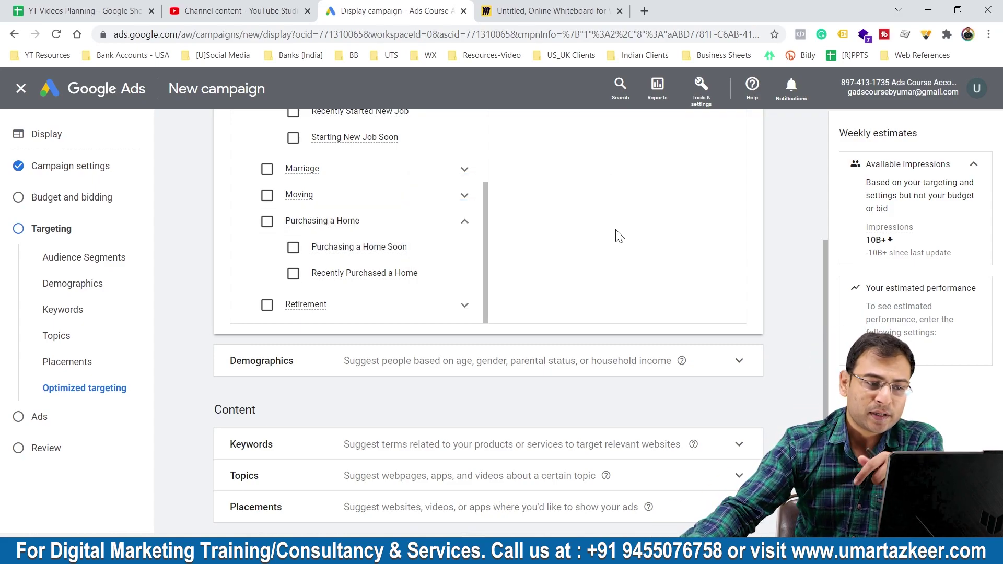
{"action": "scroll", "coordinate": [499, 228], "scroll_direction": "up", "scroll_amount": 5}
{"action": "left_click", "coordinate": [251, 331]}
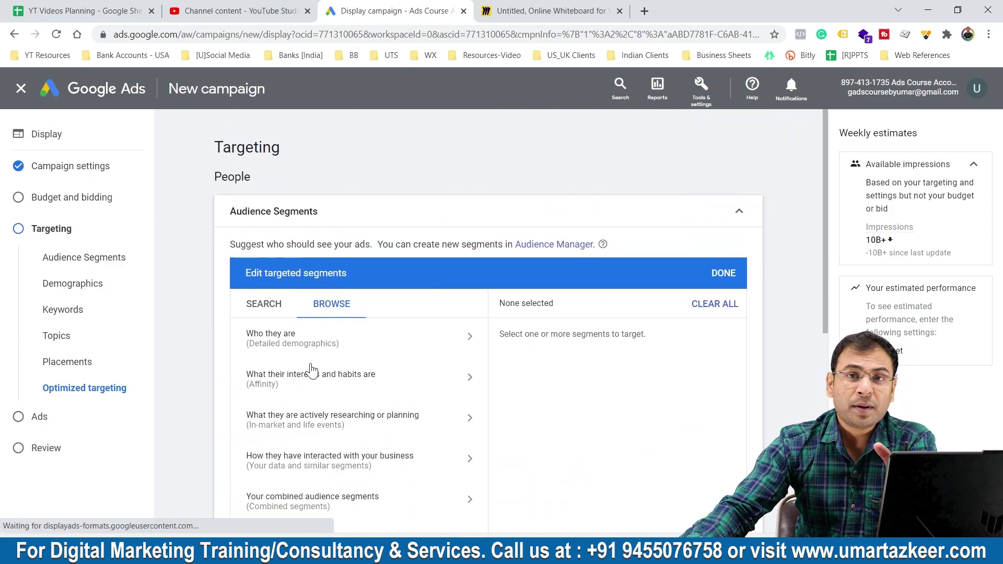
Step: Examine the website visitors segments under how people have interacted with the business, and return to the category list
{"action": "scroll", "coordinate": [539, 402], "scroll_direction": "down", "scroll_amount": 1}
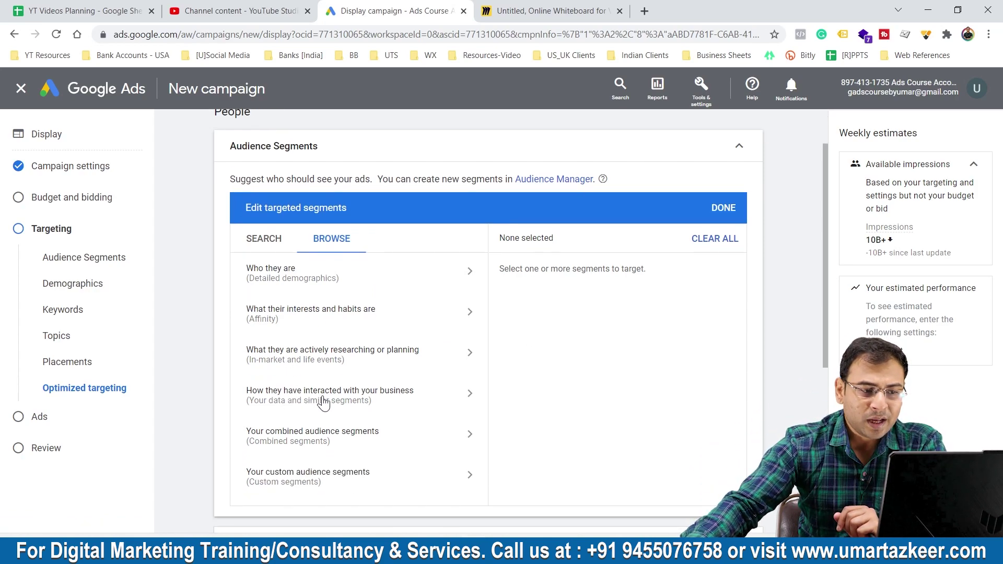
{"action": "left_click", "coordinate": [355, 399]}
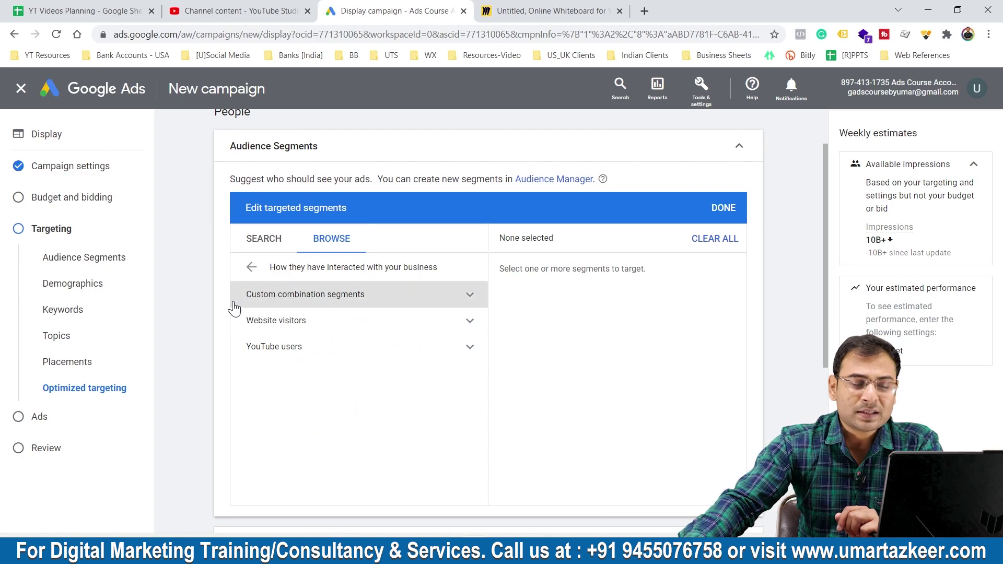
{"action": "left_click", "coordinate": [351, 319]}
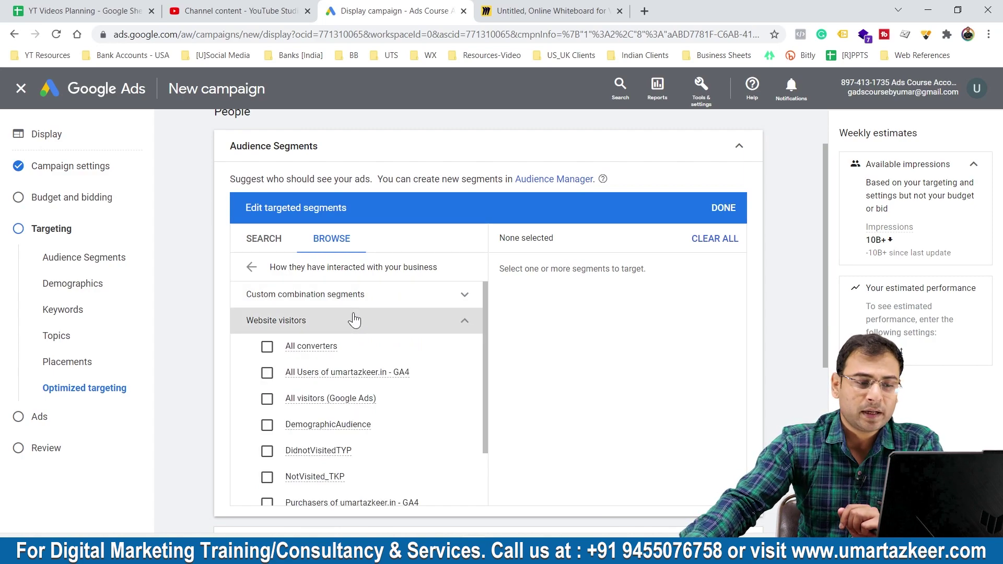
{"action": "scroll", "coordinate": [365, 389], "scroll_direction": "down", "scroll_amount": 2}
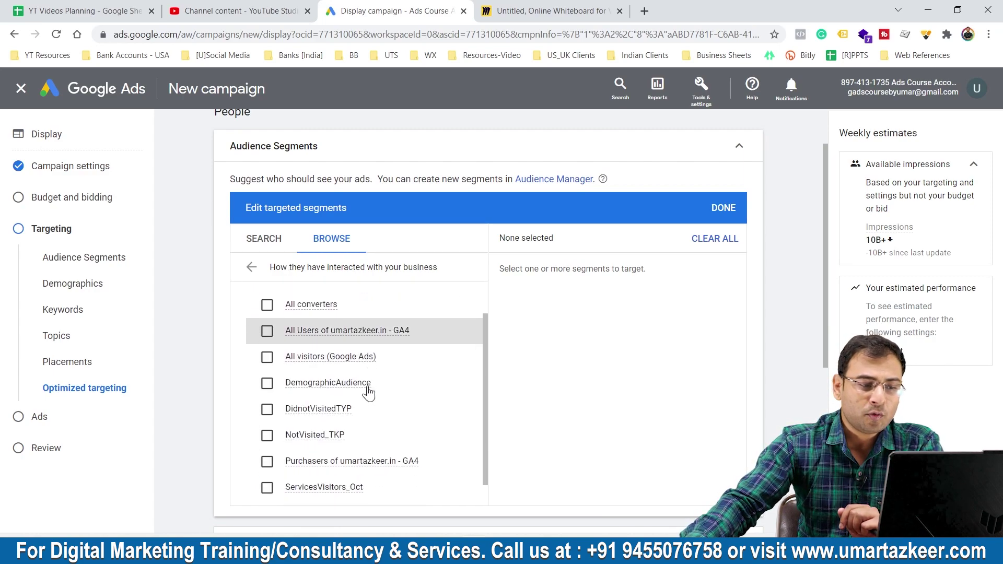
{"action": "left_click", "coordinate": [251, 267]}
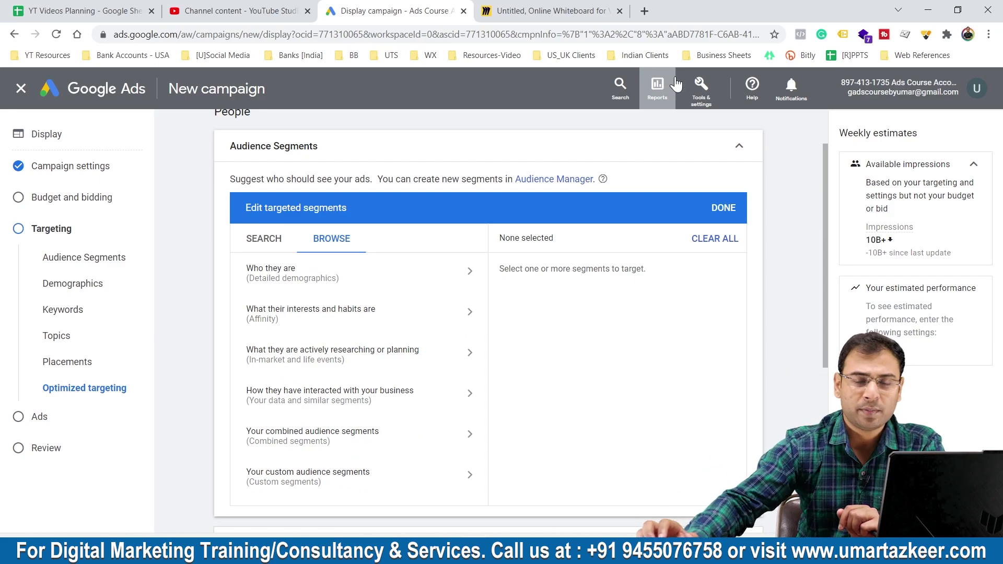
Step: Look up Audience manager among the shared library tools and revisit the segments for how people interacted with the business
{"action": "left_click", "coordinate": [701, 89]}
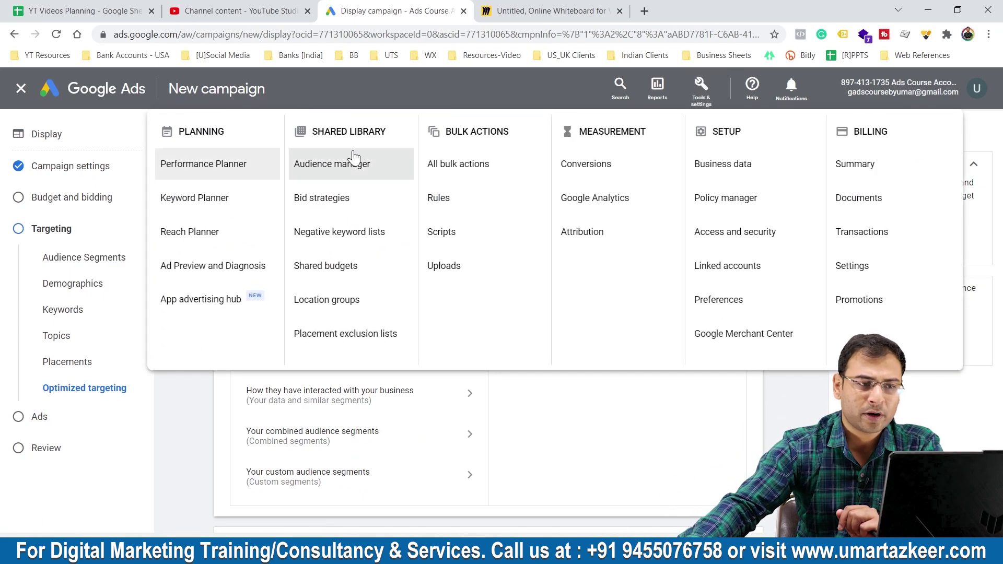
{"action": "left_click", "coordinate": [653, 394]}
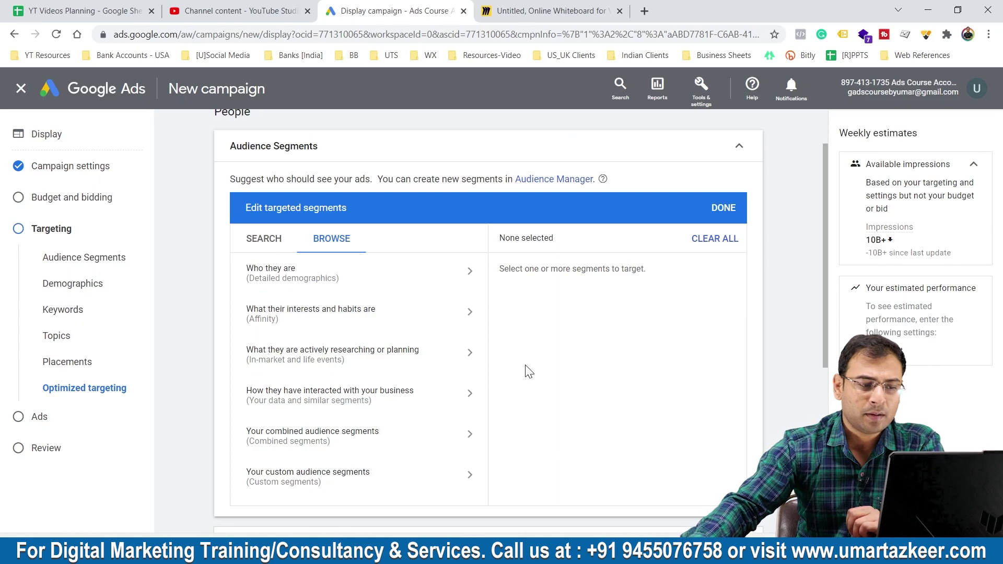
{"action": "left_click", "coordinate": [374, 391]}
{"action": "left_click", "coordinate": [251, 267]}
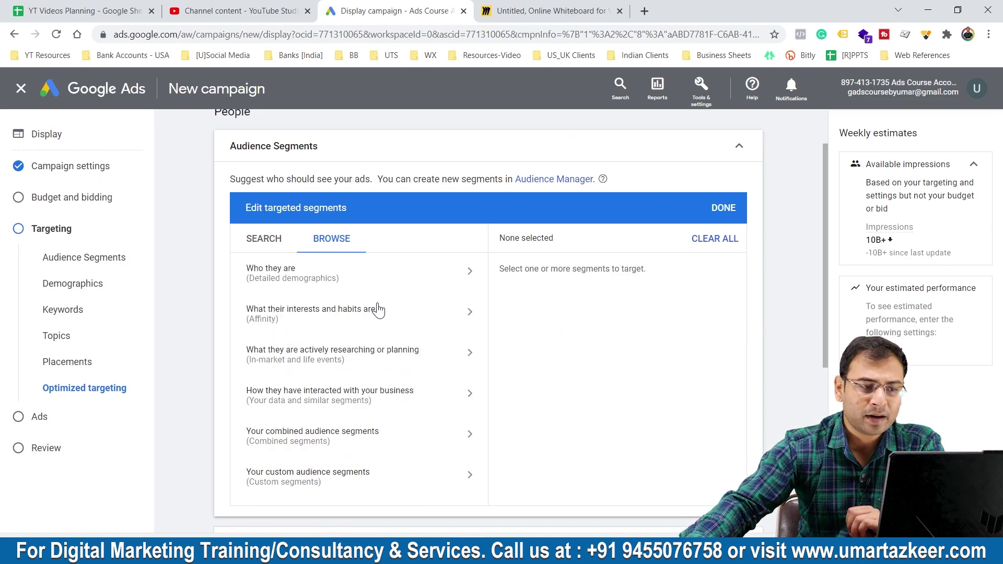
Step: Collapse Audience Segments and examine the demographics targeting options for gender, age, parental status and household income
{"action": "scroll", "coordinate": [429, 355], "scroll_direction": "down", "scroll_amount": 1}
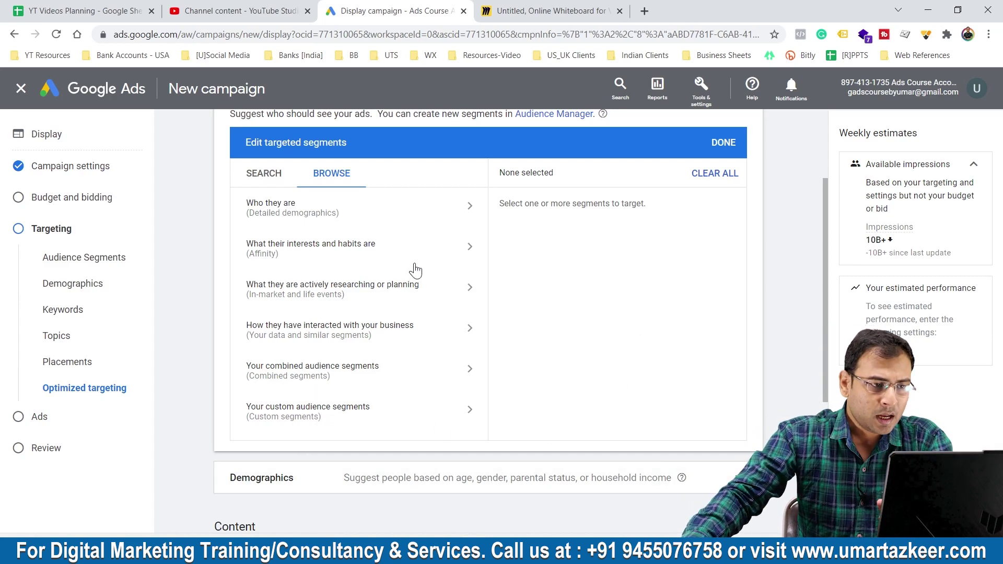
{"action": "scroll", "coordinate": [659, 247], "scroll_direction": "up", "scroll_amount": 2}
{"action": "left_click", "coordinate": [739, 212]}
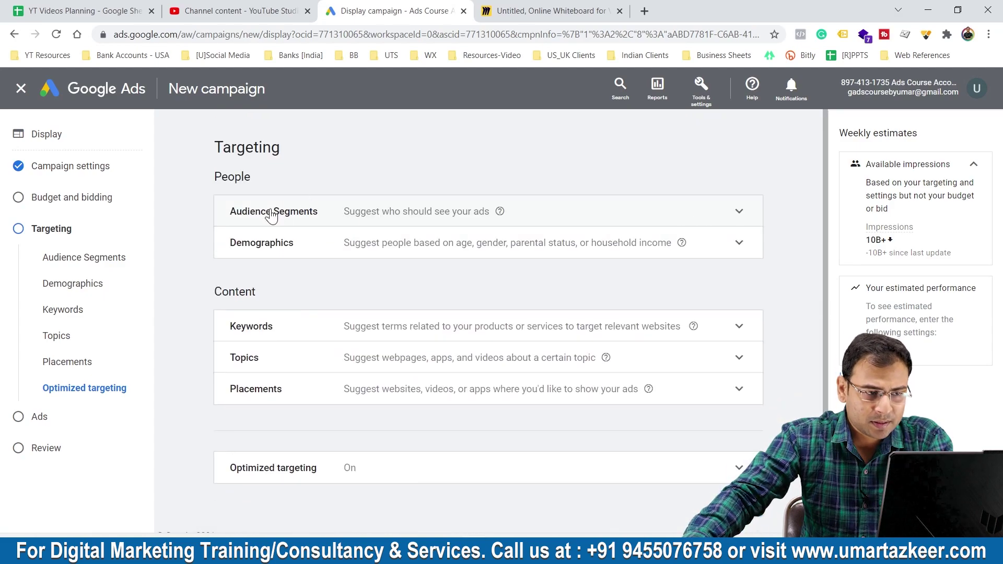
{"action": "left_click", "coordinate": [297, 245]}
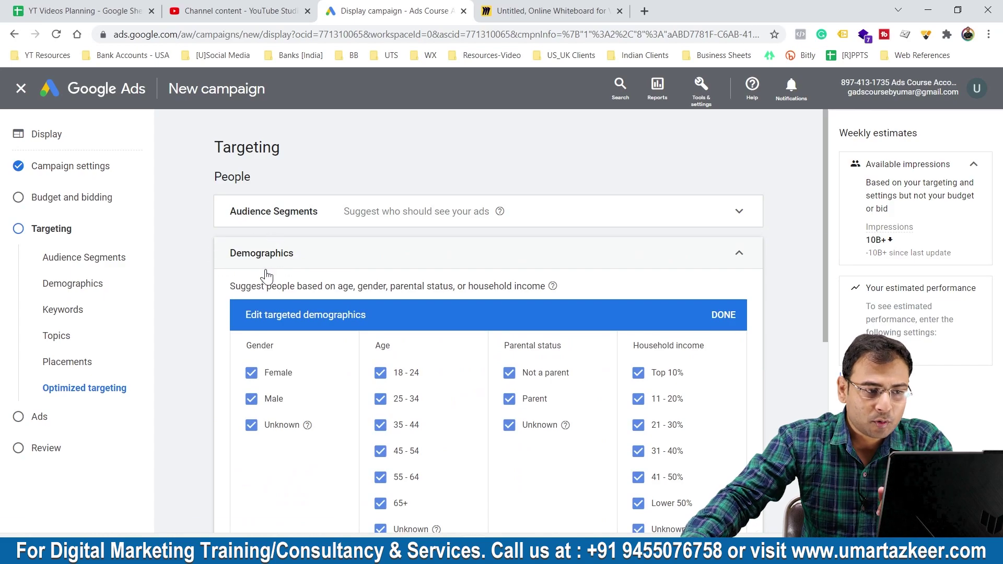
{"action": "scroll", "coordinate": [295, 277], "scroll_direction": "down", "scroll_amount": 1}
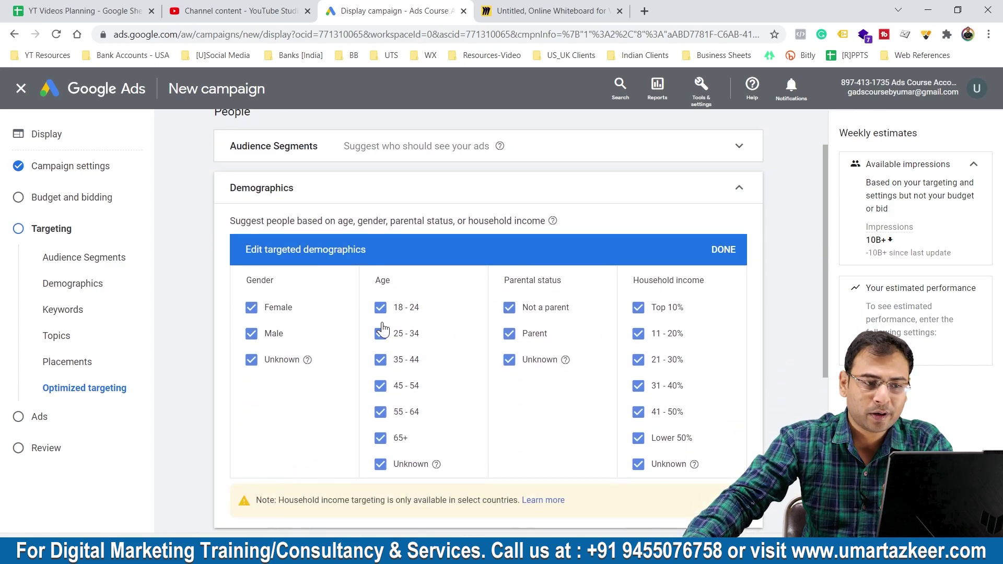
{"action": "left_click", "coordinate": [736, 189]}
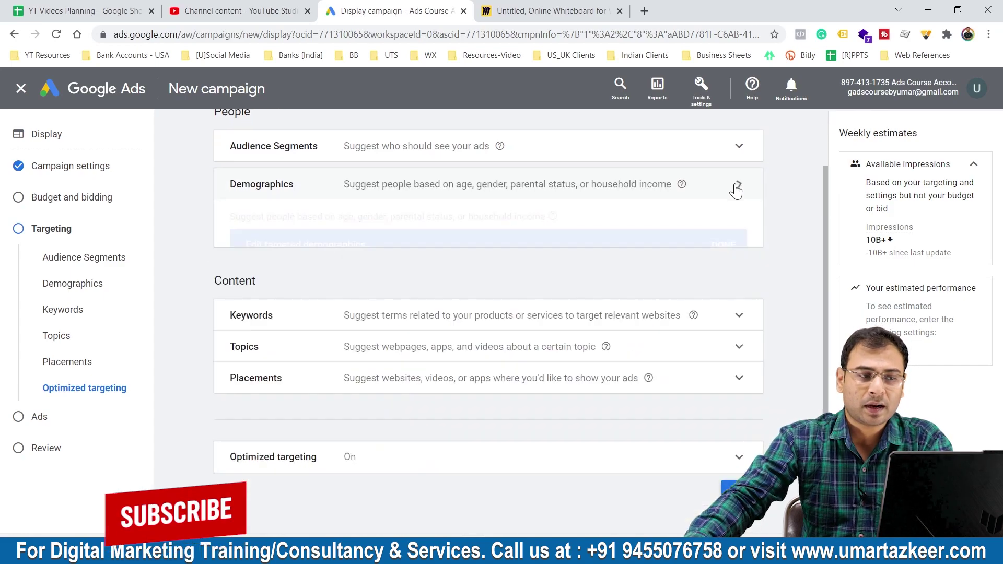
Step: Highlight the People heading on the Targeting page and expand the Audience Segments section again
{"action": "scroll", "coordinate": [699, 244], "scroll_direction": "up", "scroll_amount": 1}
{"action": "left_click_drag", "start_coordinate": [194, 171], "coordinate": [337, 184]}
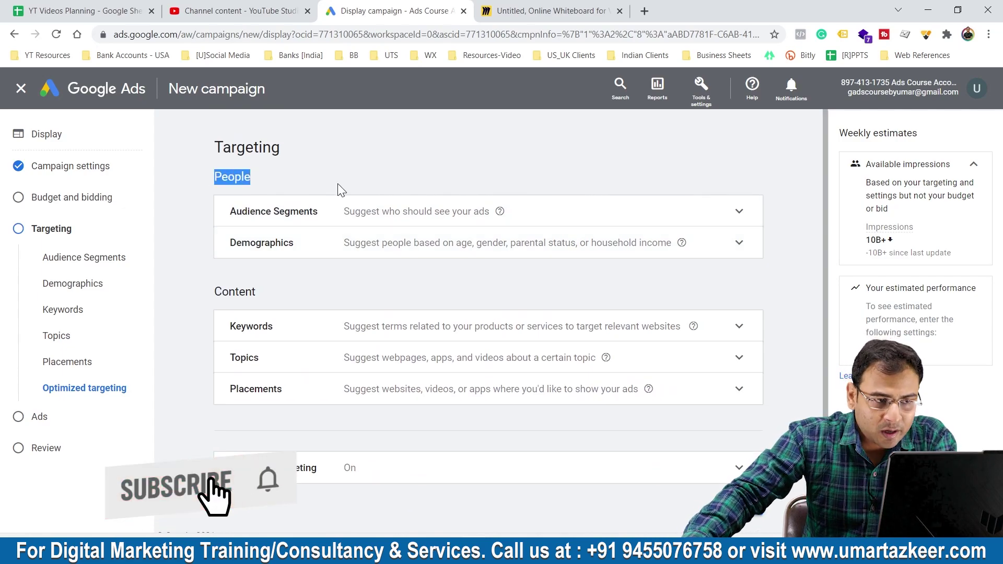
{"action": "left_click", "coordinate": [392, 170]}
{"action": "left_click_drag", "start_coordinate": [230, 167], "coordinate": [279, 168]}
{"action": "left_click", "coordinate": [393, 173]}
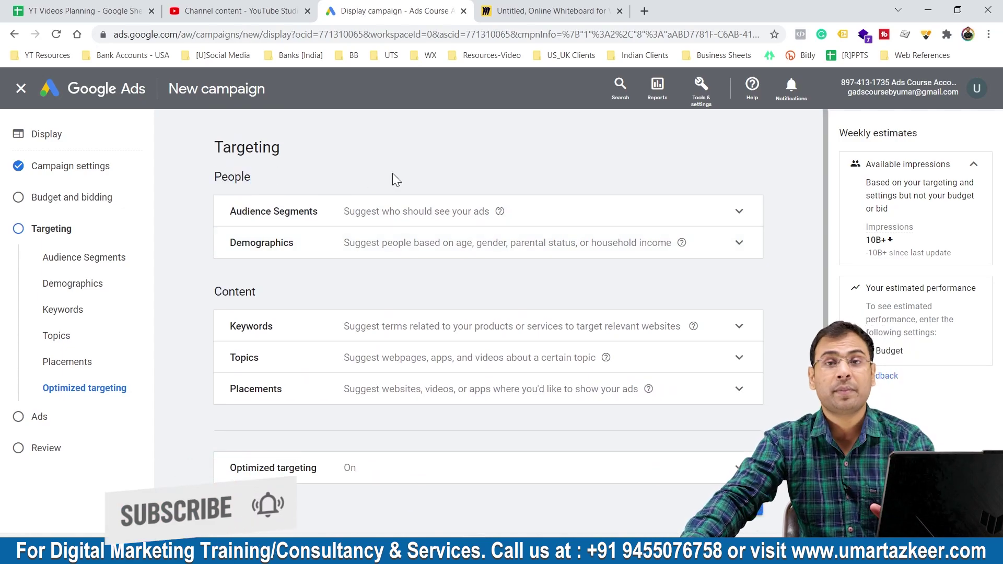
{"action": "scroll", "coordinate": [392, 174], "scroll_direction": "down", "scroll_amount": 1}
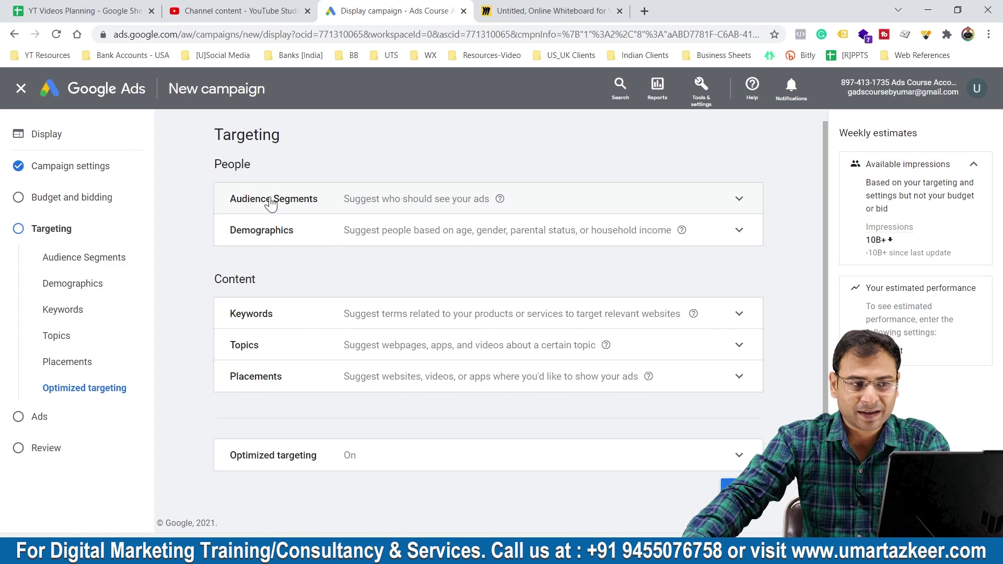
{"action": "left_click", "coordinate": [271, 202]}
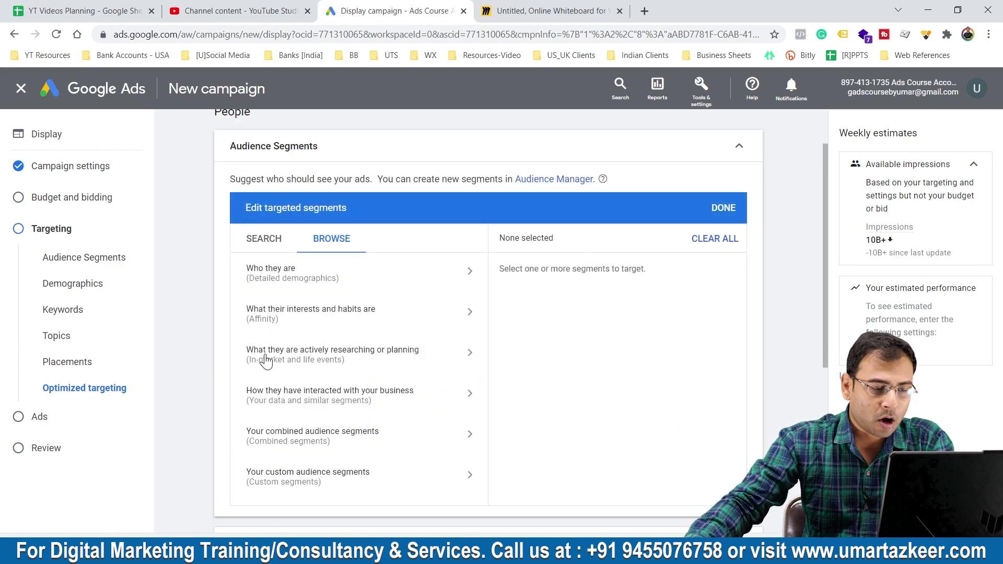